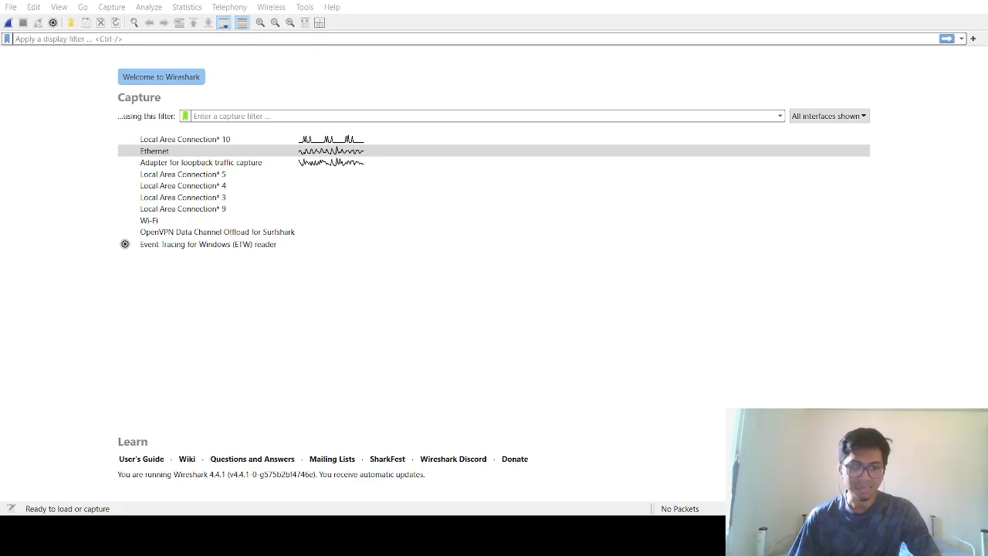
Start a live capture on the Ethernet interface and look through the first incoming packets
{"action": "key", "text": "alt+Tab"}
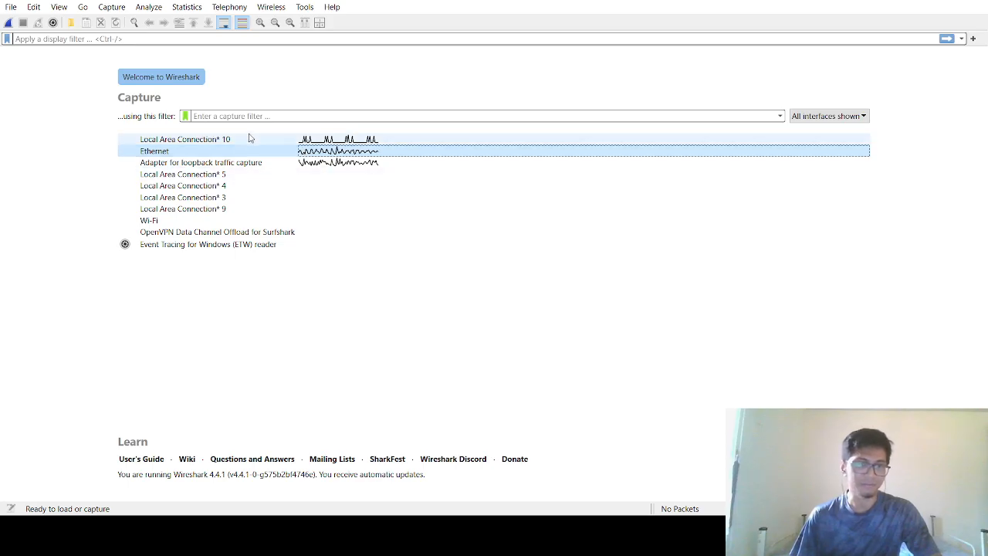
{"action": "double_click", "coordinate": [167, 152]}
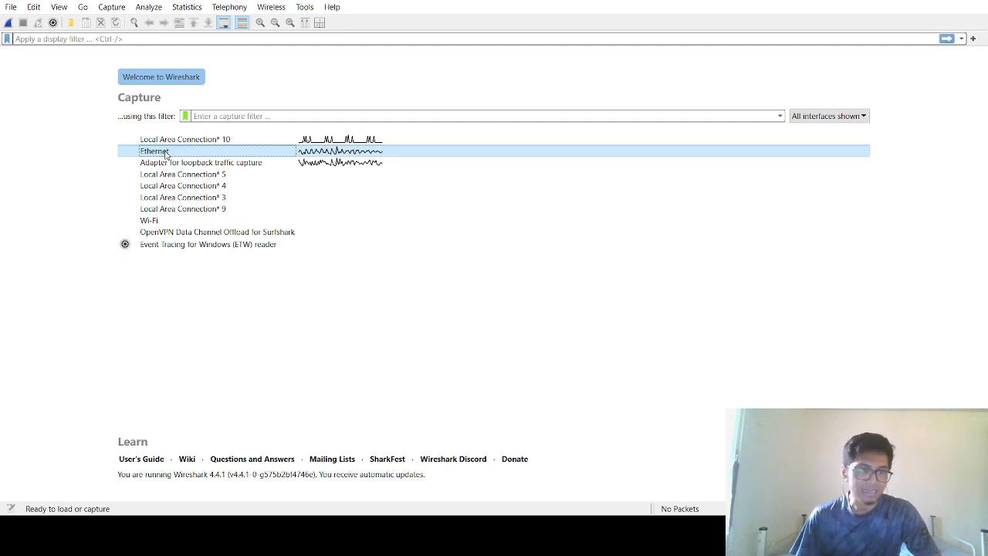
{"action": "scroll", "coordinate": [403, 176], "scroll_direction": "up", "scroll_amount": 20}
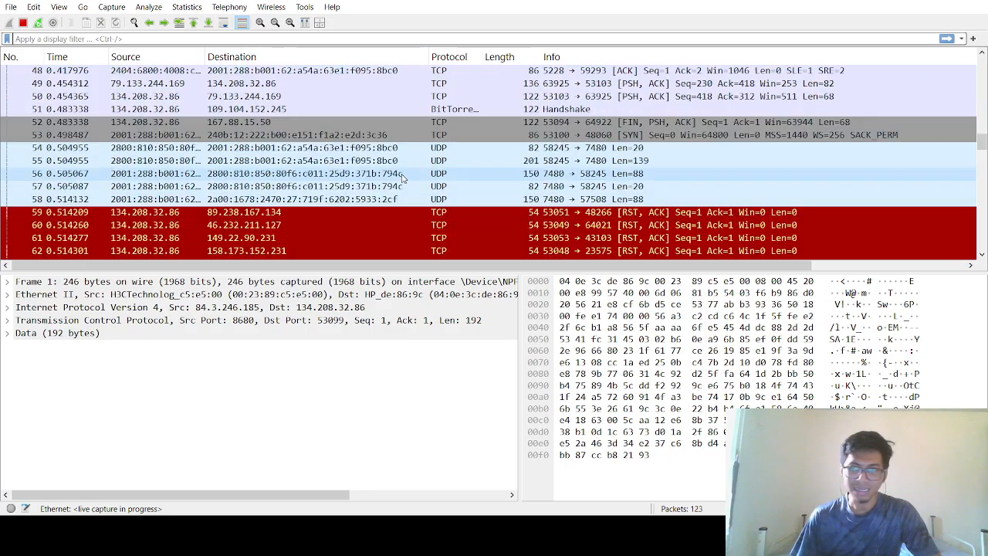
{"action": "scroll", "coordinate": [851, 160], "scroll_direction": "up", "scroll_amount": 4}
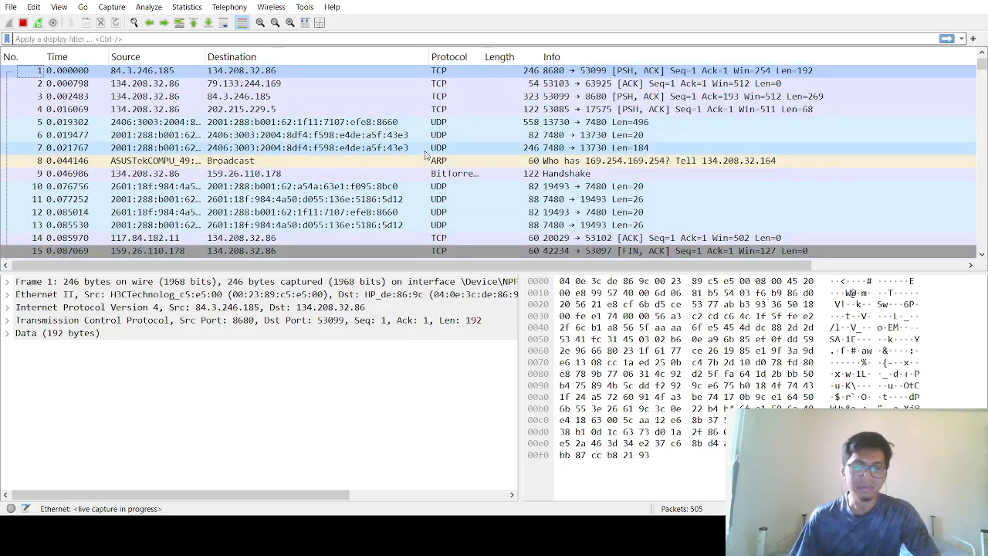
{"action": "scroll", "coordinate": [633, 164], "scroll_direction": "down", "scroll_amount": 20}
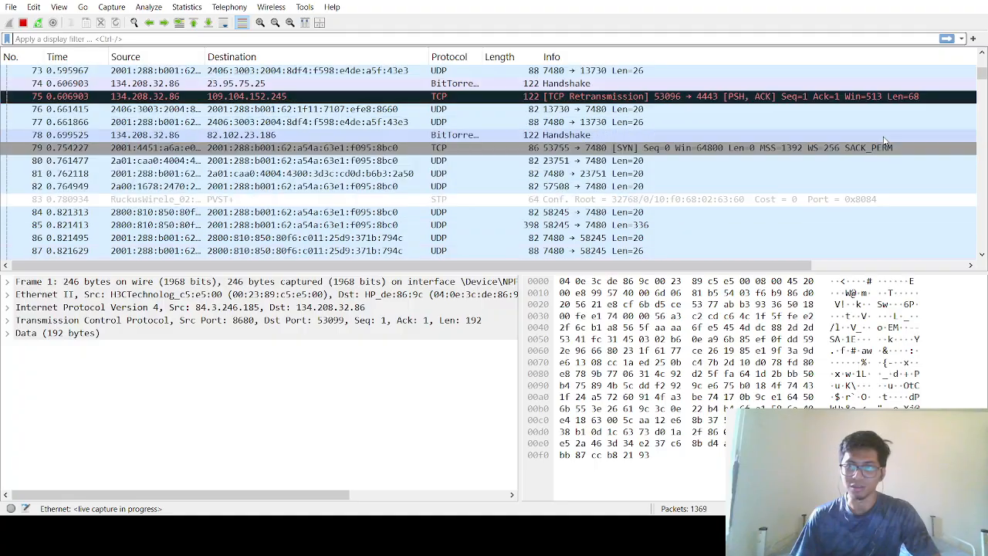
{"action": "scroll", "coordinate": [767, 175], "scroll_direction": "up", "scroll_amount": 14}
{"action": "scroll", "coordinate": [767, 176], "scroll_direction": "up", "scroll_amount": 11}
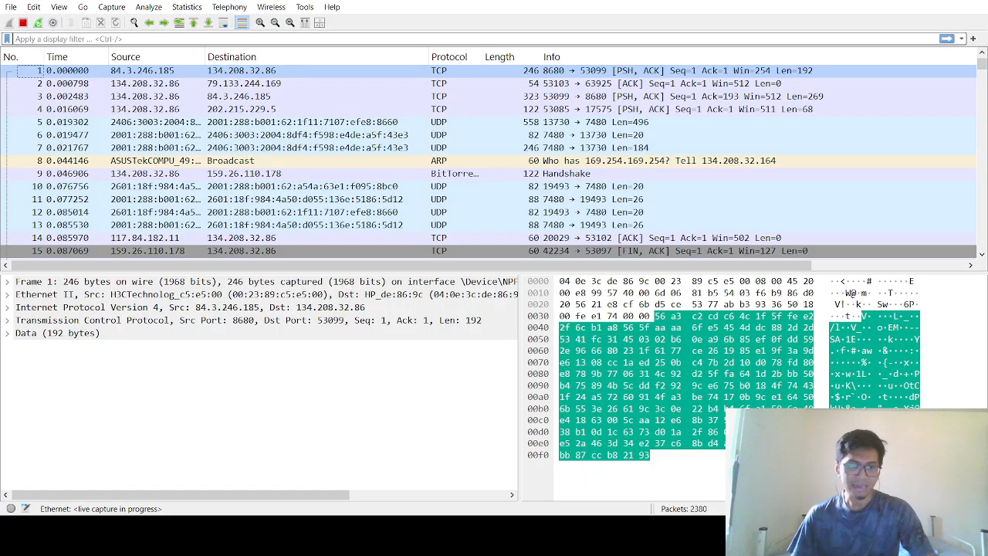
Look through the captured packets from the first one onward and stop the live Ethernet capture
{"action": "key", "text": "alt+Tab"}
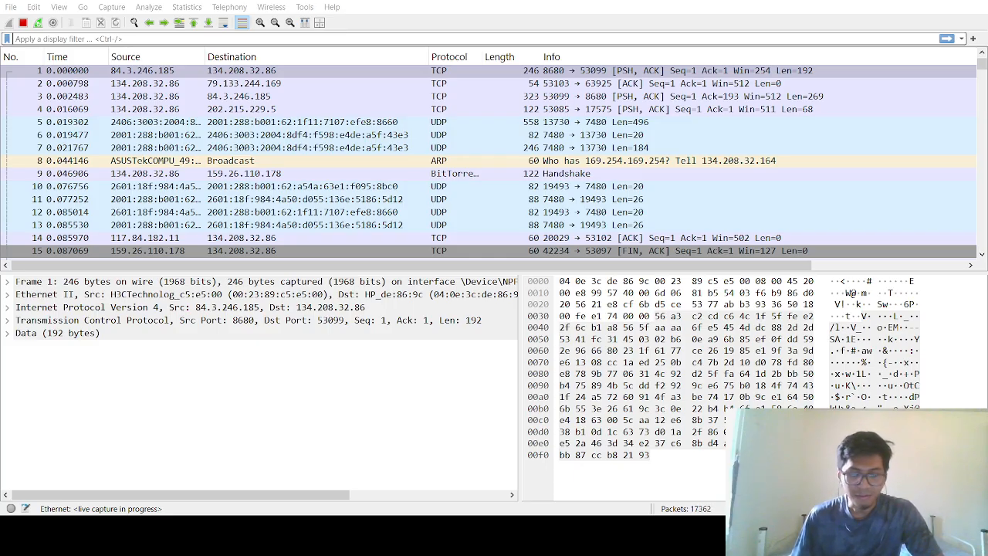
{"action": "scroll", "coordinate": [519, 175], "scroll_direction": "down", "scroll_amount": 17}
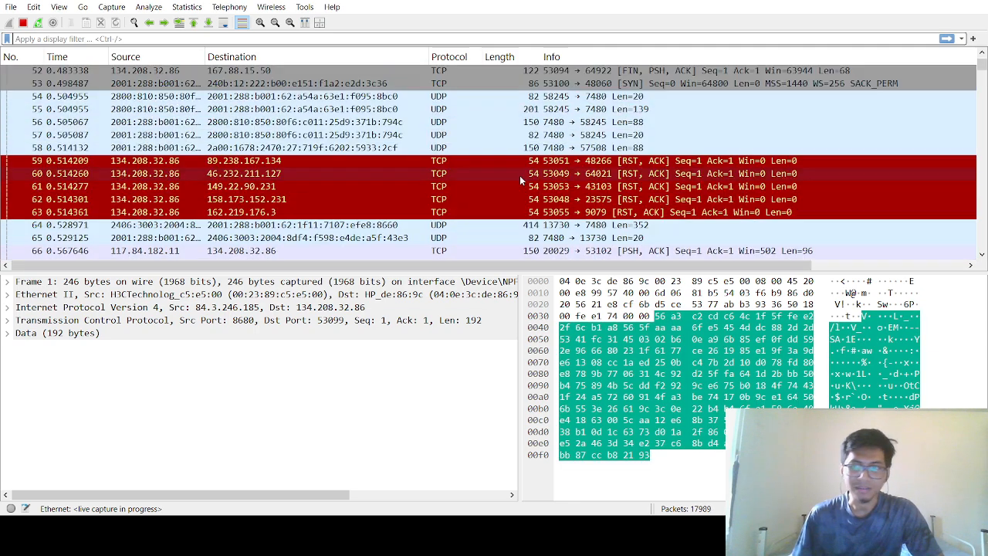
{"action": "scroll", "coordinate": [519, 175], "scroll_direction": "down", "scroll_amount": 1}
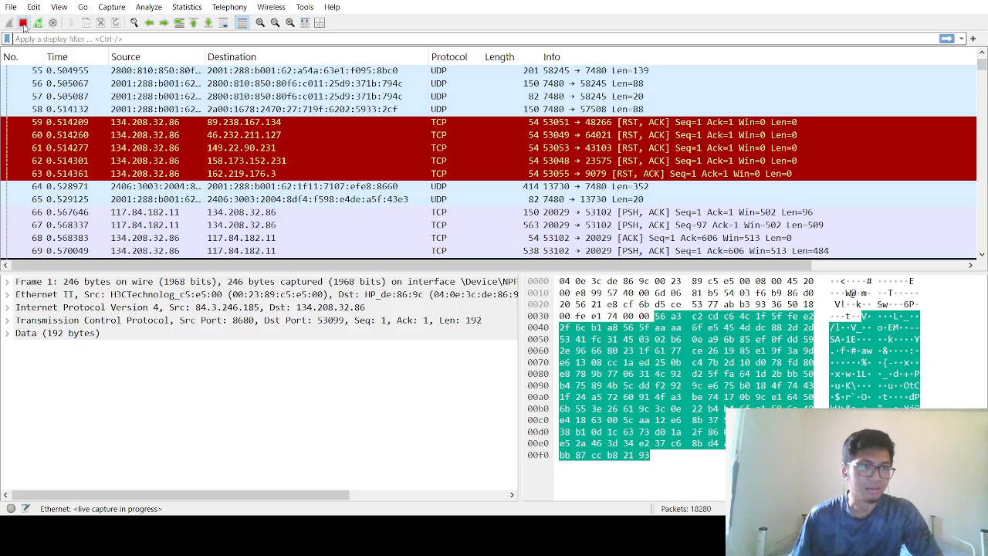
{"action": "scroll", "coordinate": [520, 162], "scroll_direction": "down", "scroll_amount": 2}
{"action": "mouse_move", "coordinate": [981, 71]}
{"action": "left_mouse_down"}
{"action": "mouse_move", "coordinate": [981, 95]}
{"action": "mouse_move", "coordinate": [981, 75]}
{"action": "left_mouse_up"}
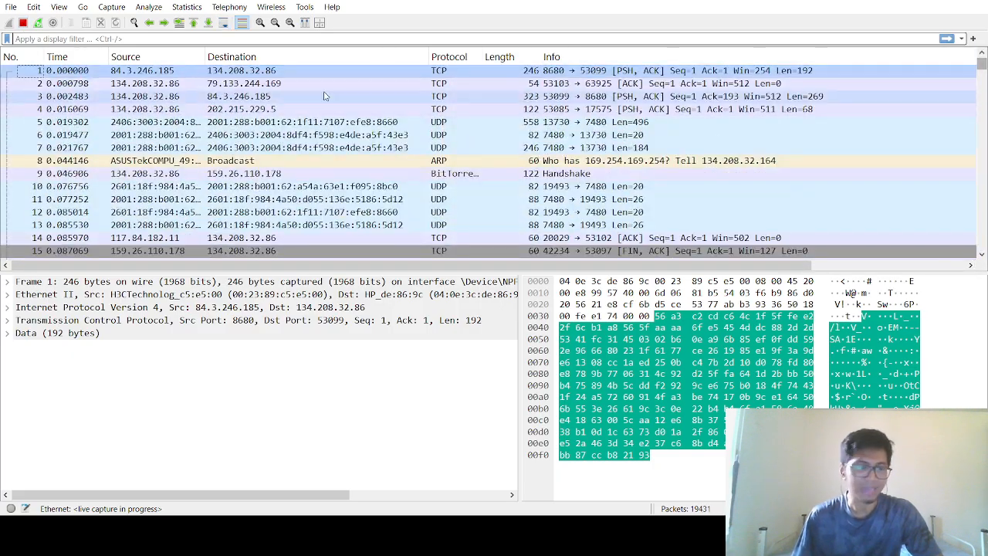
{"action": "left_click", "coordinate": [25, 22]}
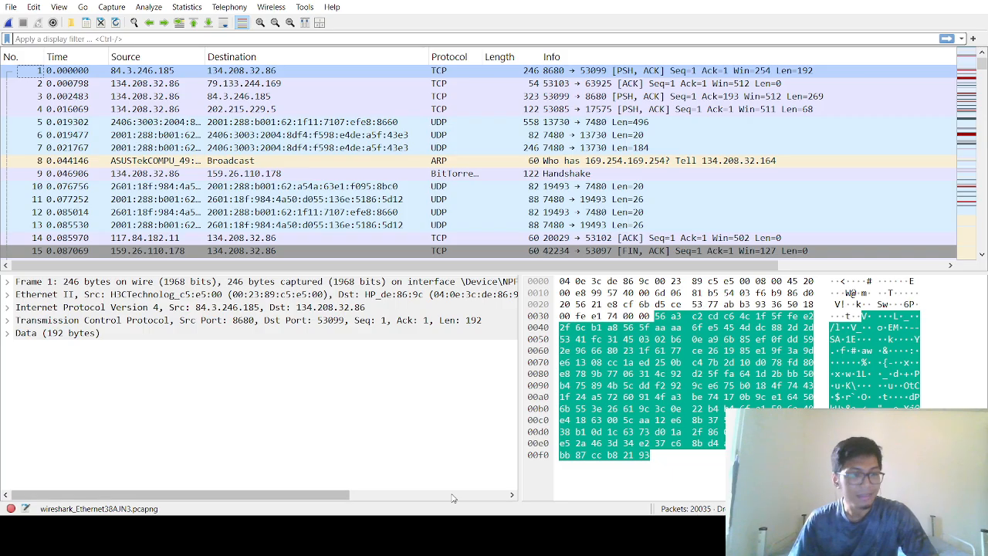
Apply the display filter http to the captured packets
{"action": "scroll", "coordinate": [494, 146], "scroll_direction": "down", "scroll_amount": 10}
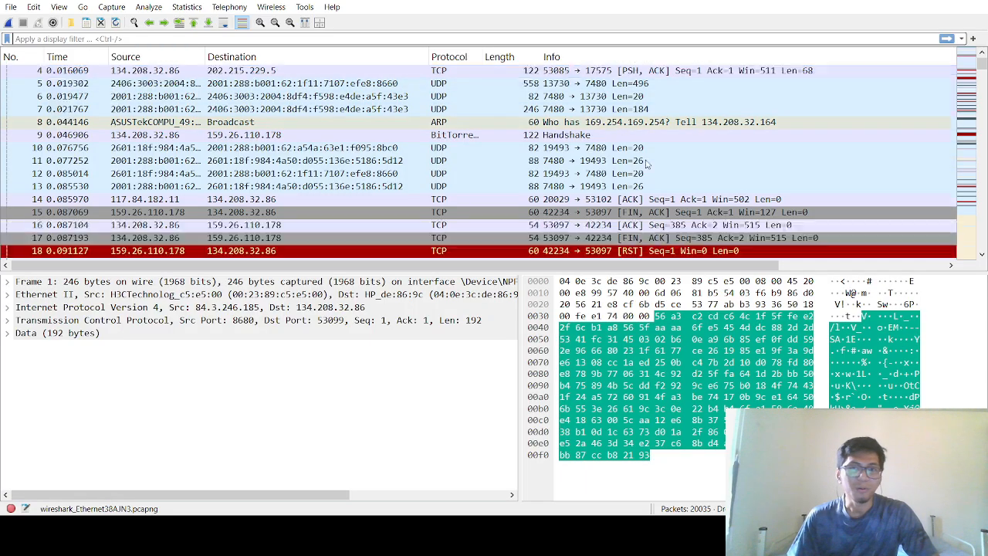
{"action": "mouse_move", "coordinate": [984, 68]}
{"action": "left_mouse_down"}
{"action": "mouse_move", "coordinate": [987, 247]}
{"action": "mouse_move", "coordinate": [985, 61]}
{"action": "left_mouse_up"}
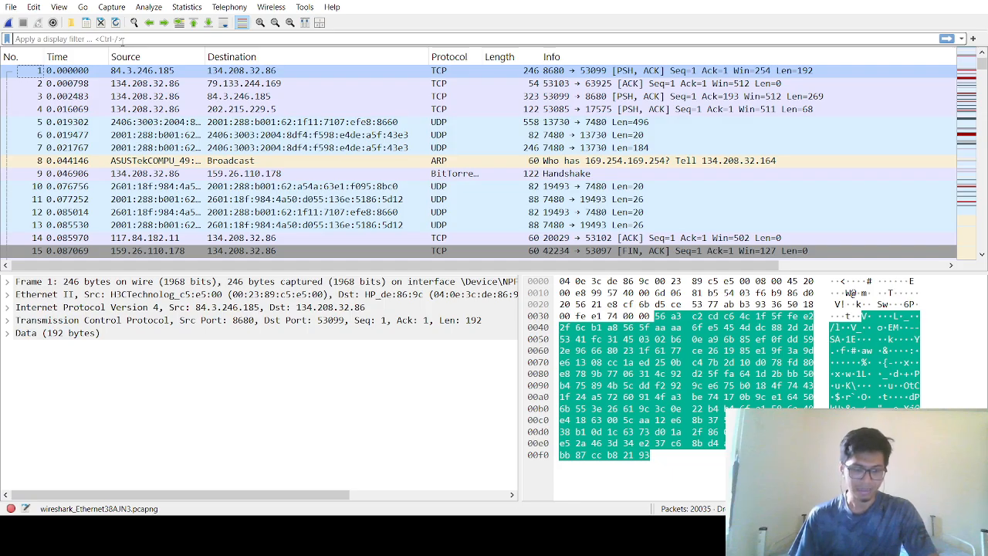
{"action": "left_click", "coordinate": [121, 42]}
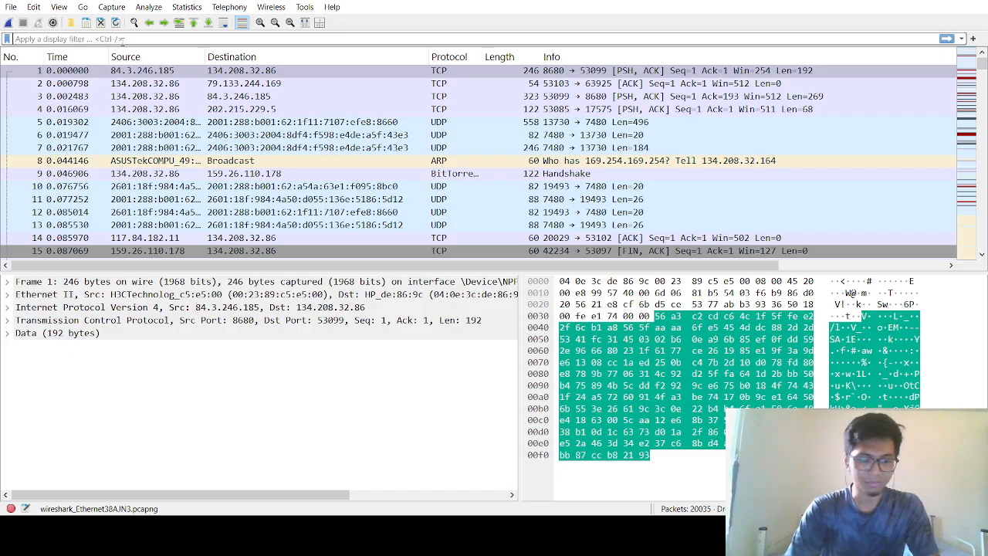
{"action": "type", "text": "h"}
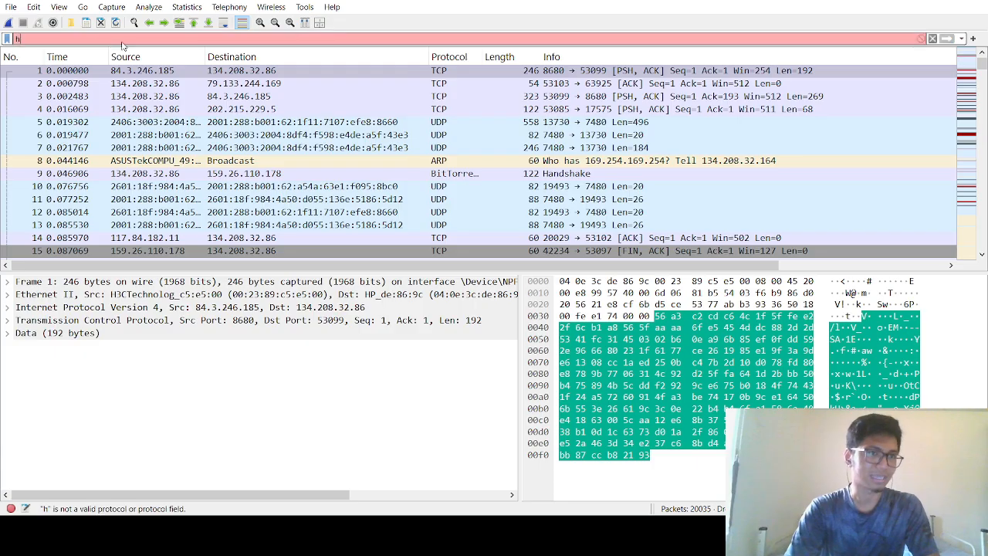
{"action": "type", "text": "ttp"}
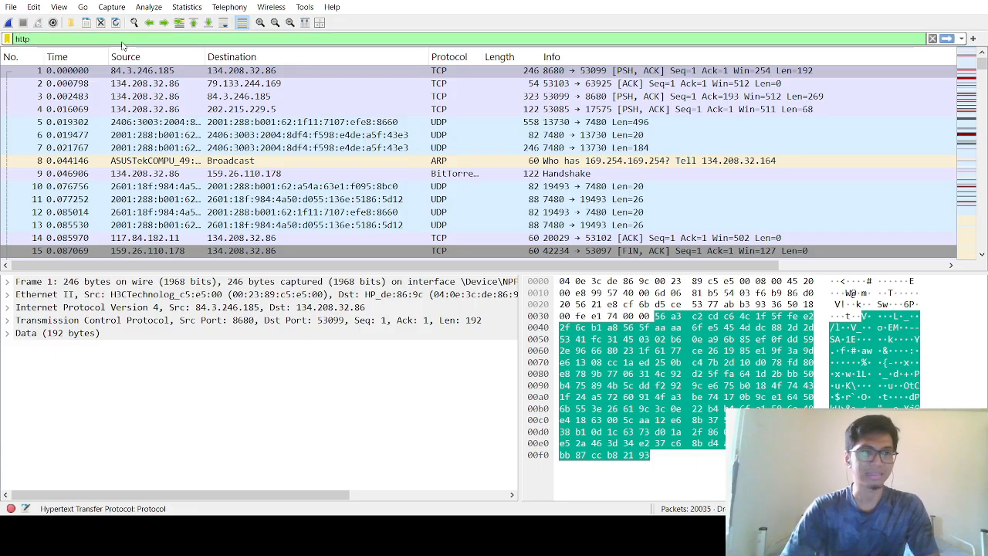
{"action": "key", "text": "Return"}
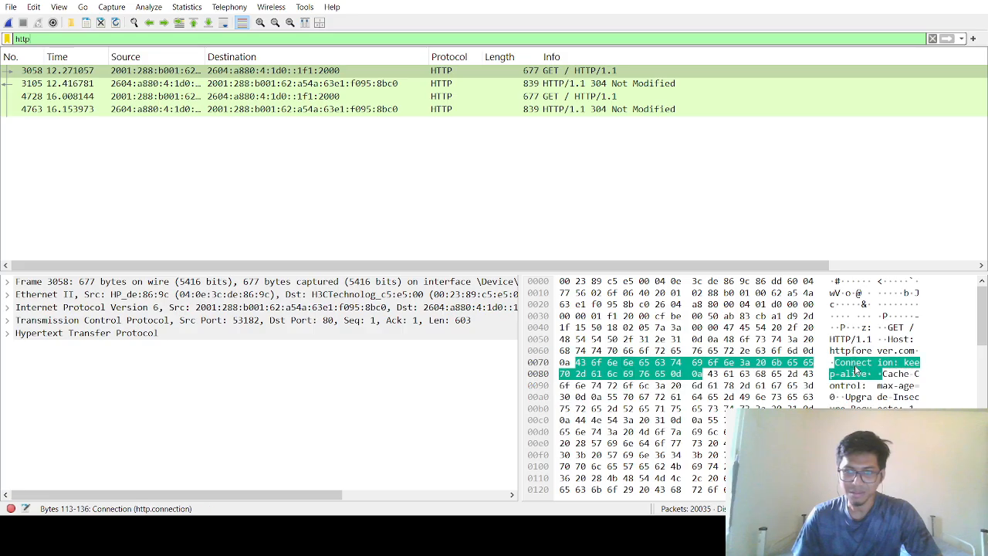
Examine the addresses, raw bytes and TCP layer of the HTTP GET requests and their 304 Not Modified responses
{"action": "scroll", "coordinate": [870, 391], "scroll_direction": "down", "scroll_amount": 8}
{"action": "scroll", "coordinate": [870, 391], "scroll_direction": "up", "scroll_amount": 8}
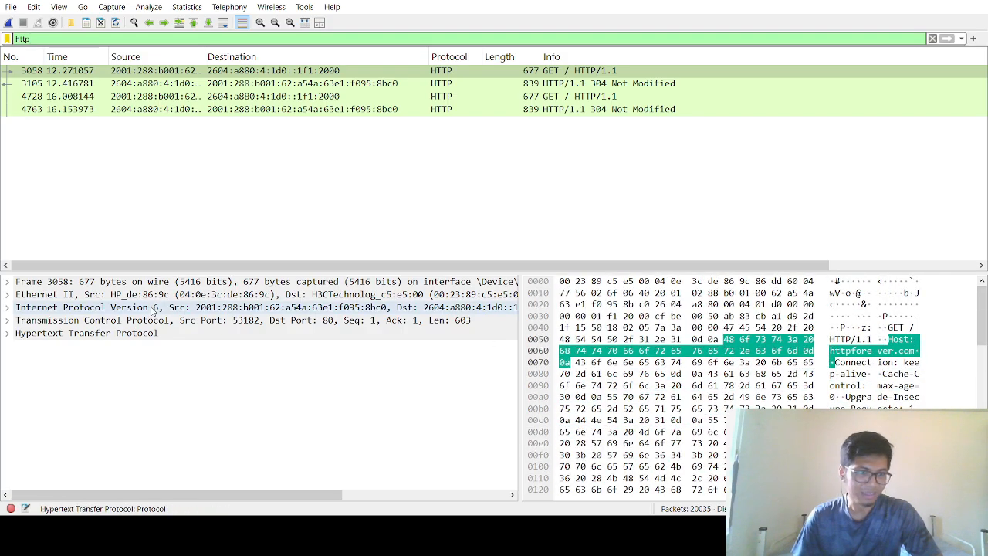
{"action": "left_click", "coordinate": [196, 85]}
{"action": "left_click", "coordinate": [530, 100]}
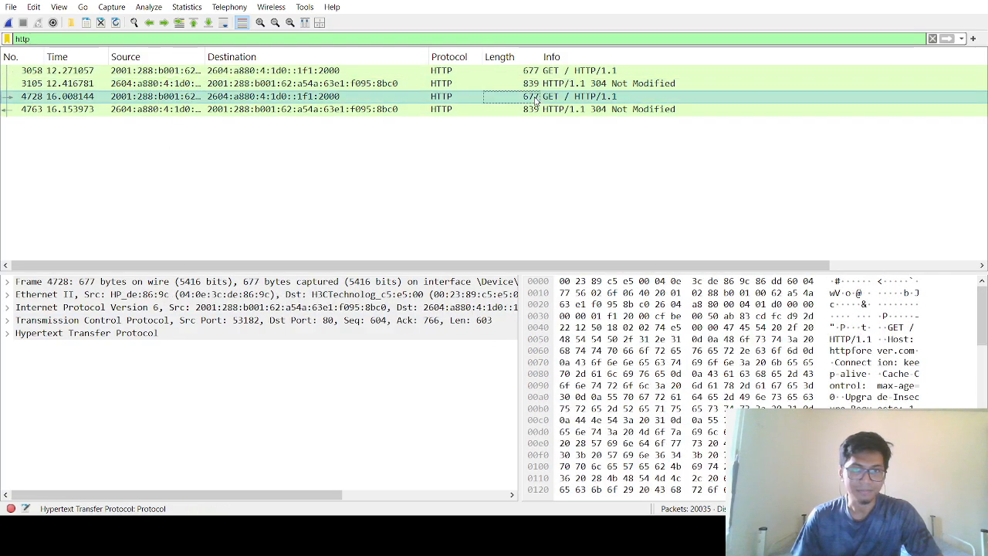
{"action": "left_click", "coordinate": [501, 118]}
{"action": "left_click", "coordinate": [292, 98]}
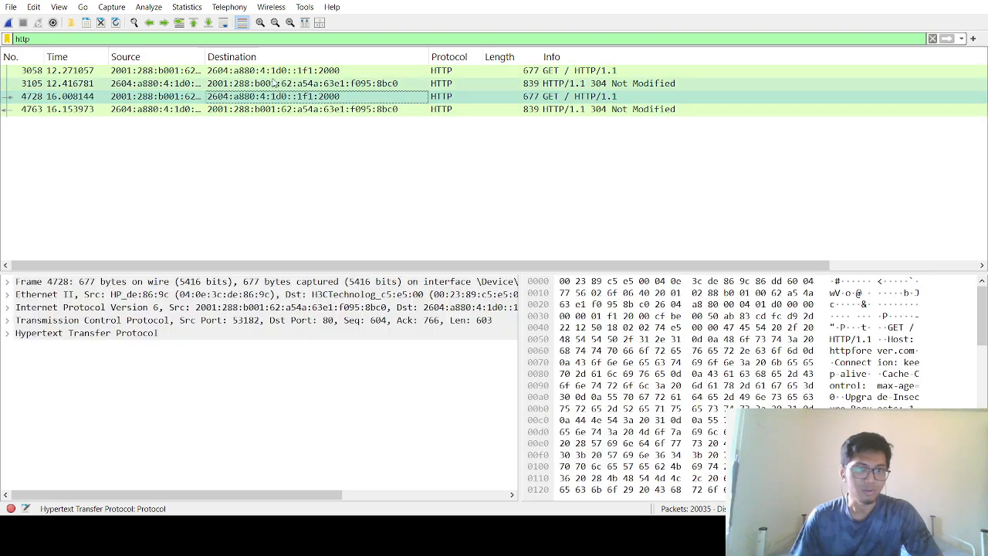
{"action": "left_click", "coordinate": [204, 71]}
{"action": "left_click", "coordinate": [159, 72]}
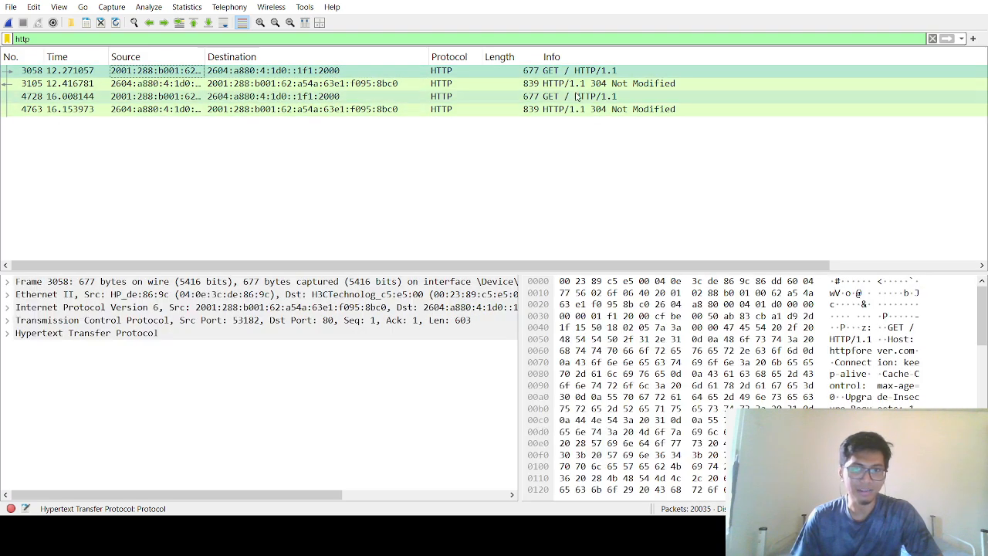
{"action": "left_click", "coordinate": [264, 75]}
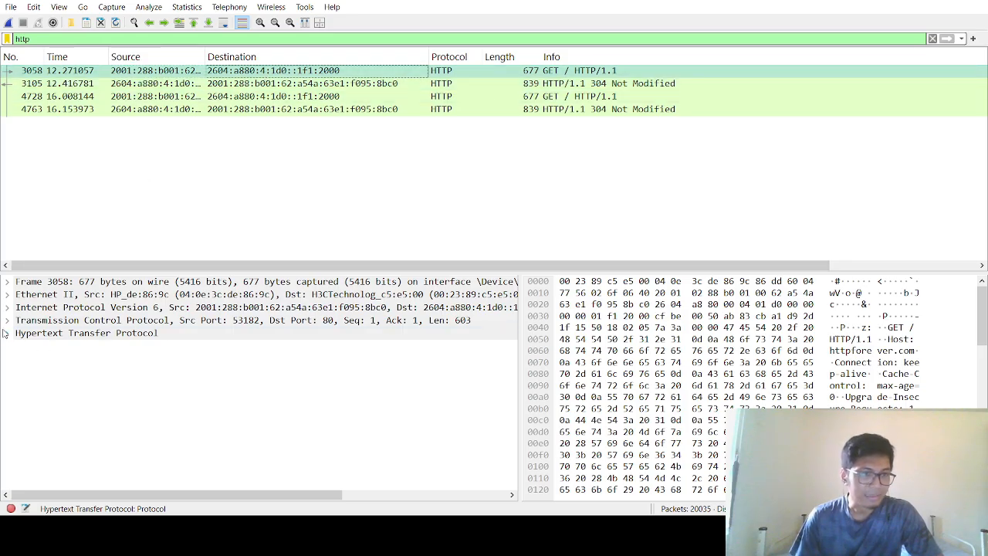
{"action": "left_click", "coordinate": [255, 323]}
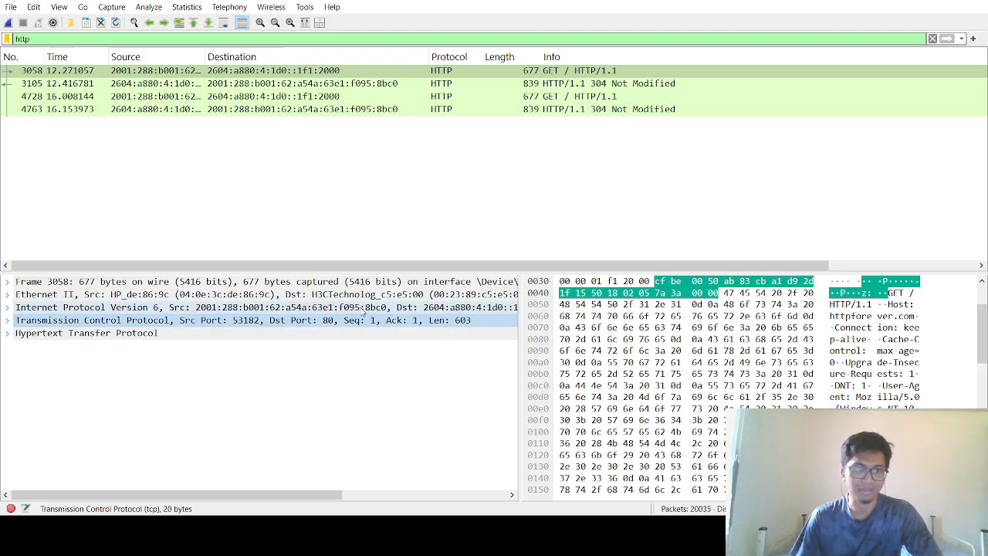
Follow the TCP stream of the first 304 Not Modified response and go to the stream's second GET request and response
{"action": "left_click", "coordinate": [219, 84]}
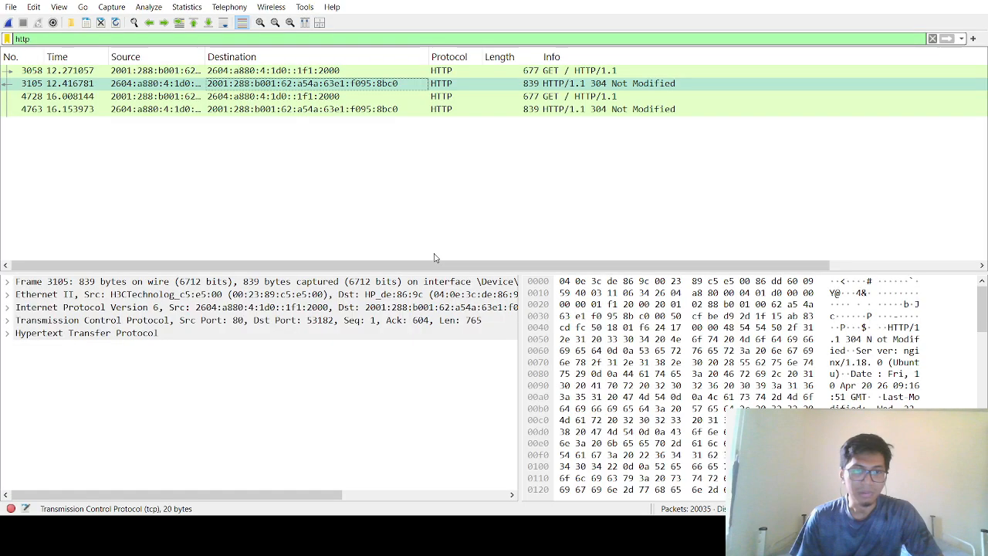
{"action": "key", "text": "ctrl+alt+shift+t"}
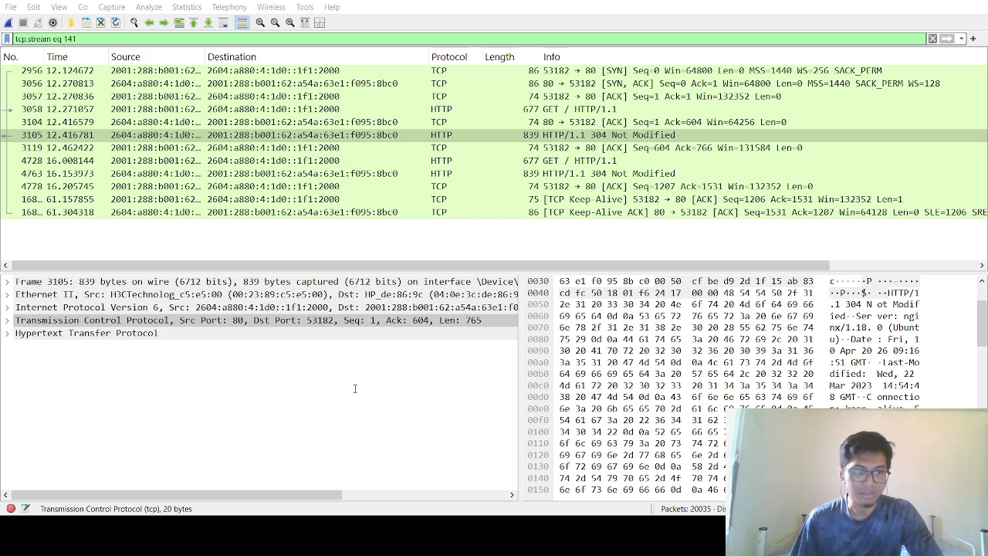
{"action": "left_click", "coordinate": [309, 161]}
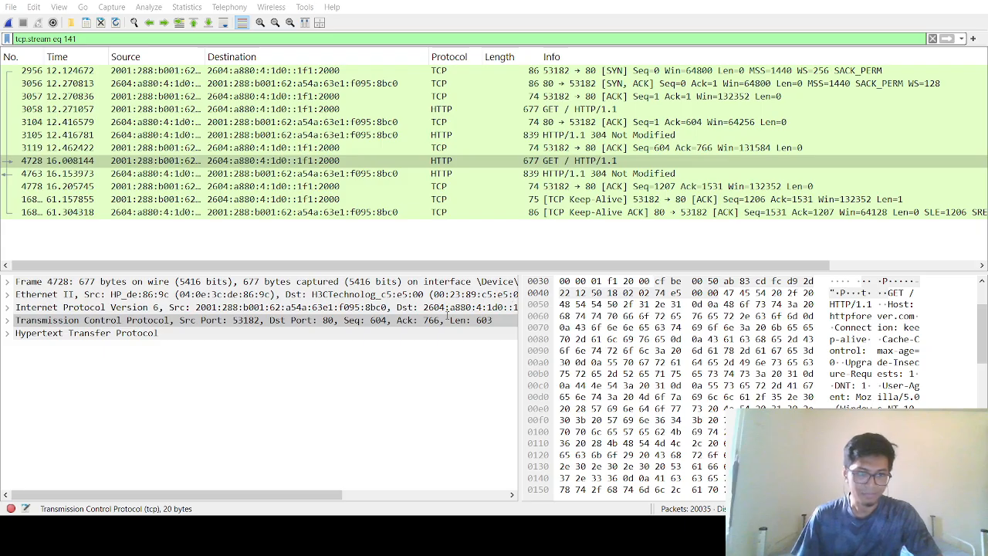
{"action": "key", "text": "Down"}
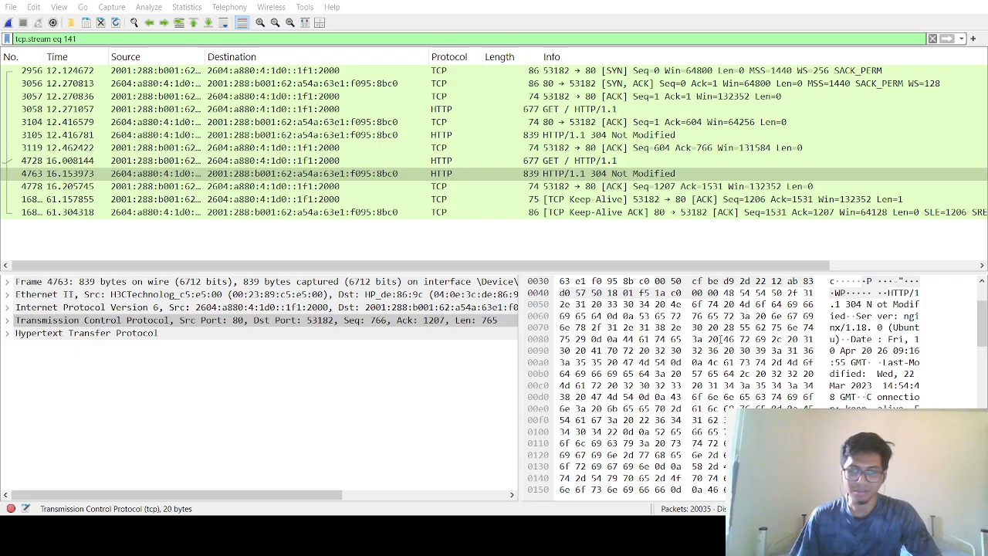
{"action": "left_click", "coordinate": [856, 420]}
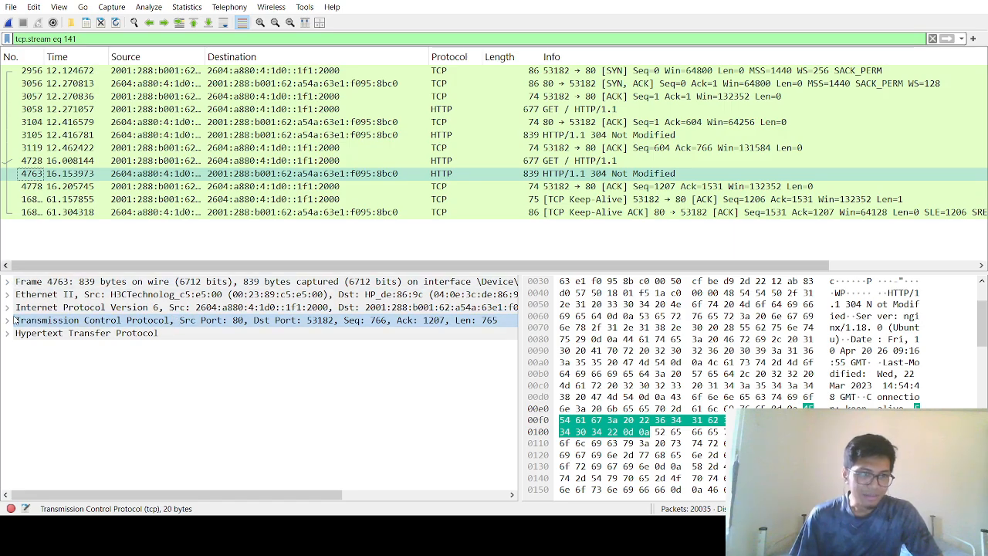
Examine the HTTP, TCP, Ethernet and frame layers of the second 304 Not Modified response alongside its raw bytes
{"action": "left_click", "coordinate": [157, 354]}
{"action": "key", "text": "Down"}
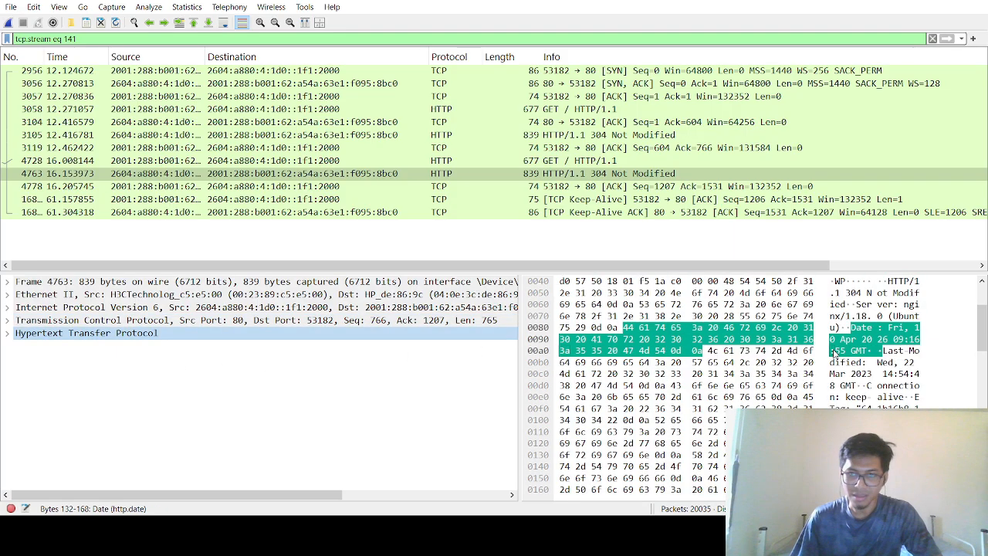
{"action": "left_click", "coordinate": [163, 320]}
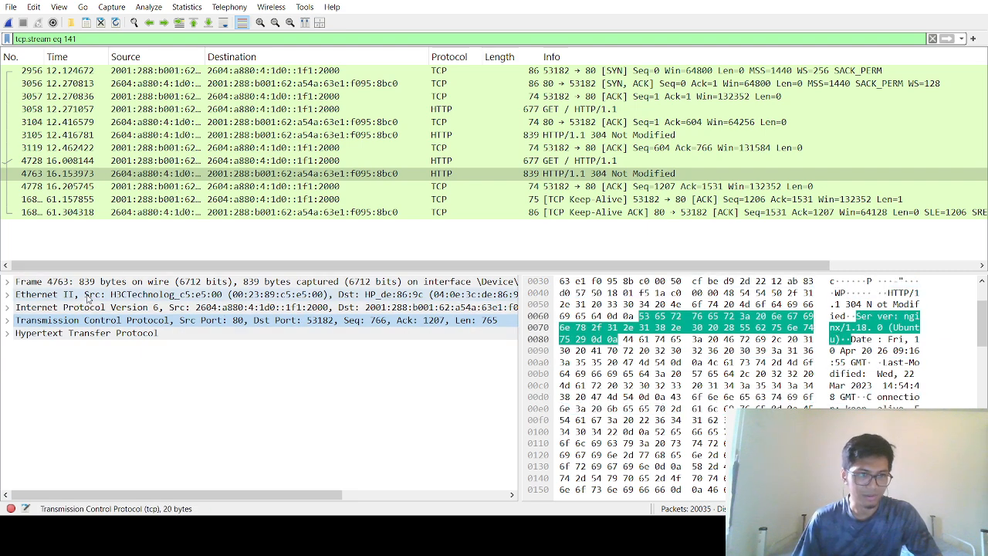
{"action": "left_click", "coordinate": [20, 298]}
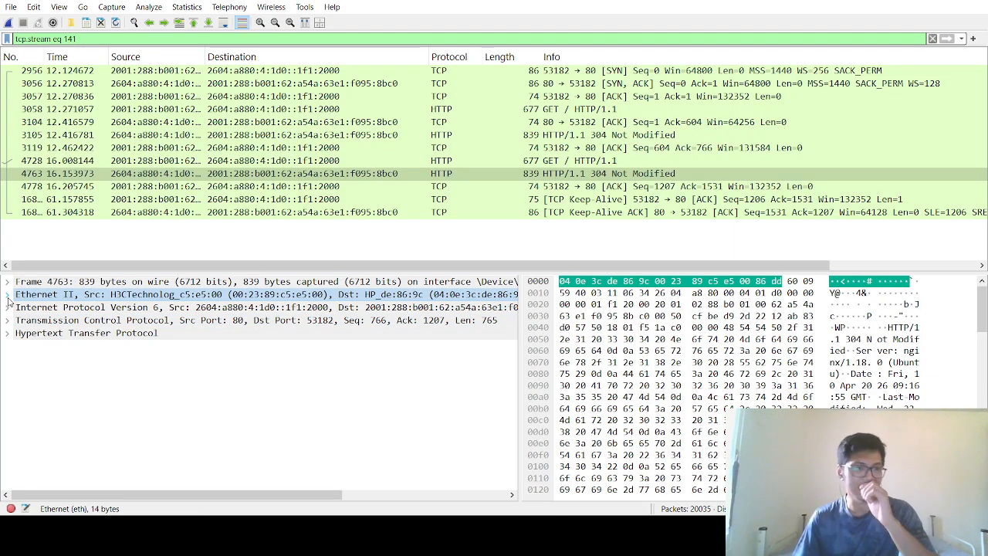
{"action": "left_click", "coordinate": [31, 283]}
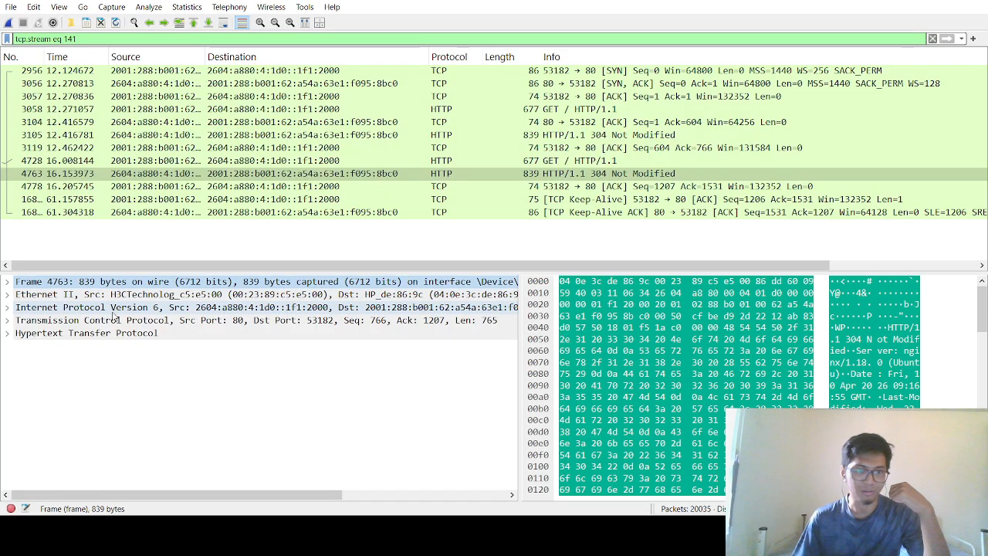
Expand the Hypertext Transfer Protocol layer of the second 304 Not Modified response and read its header fields
{"action": "left_click", "coordinate": [6, 333]}
{"action": "scroll", "coordinate": [98, 394], "scroll_direction": "down", "scroll_amount": 1}
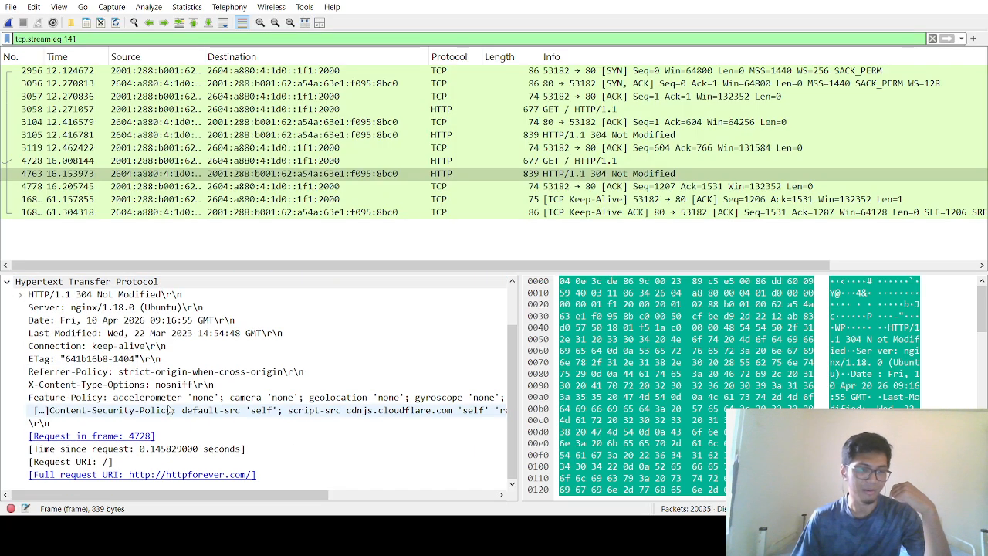
{"action": "scroll", "coordinate": [98, 394], "scroll_direction": "up", "scroll_amount": 1}
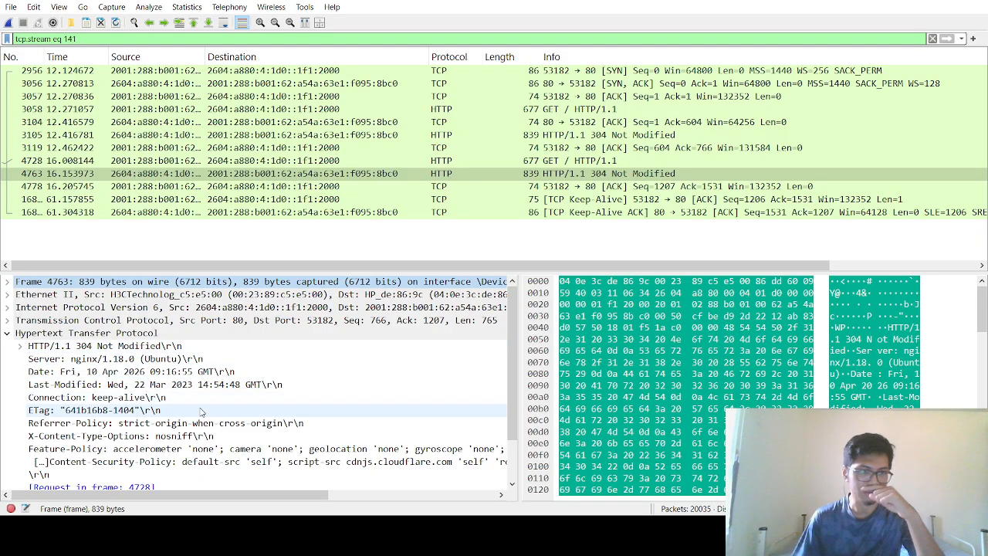
{"action": "scroll", "coordinate": [172, 411], "scroll_direction": "down", "scroll_amount": 1}
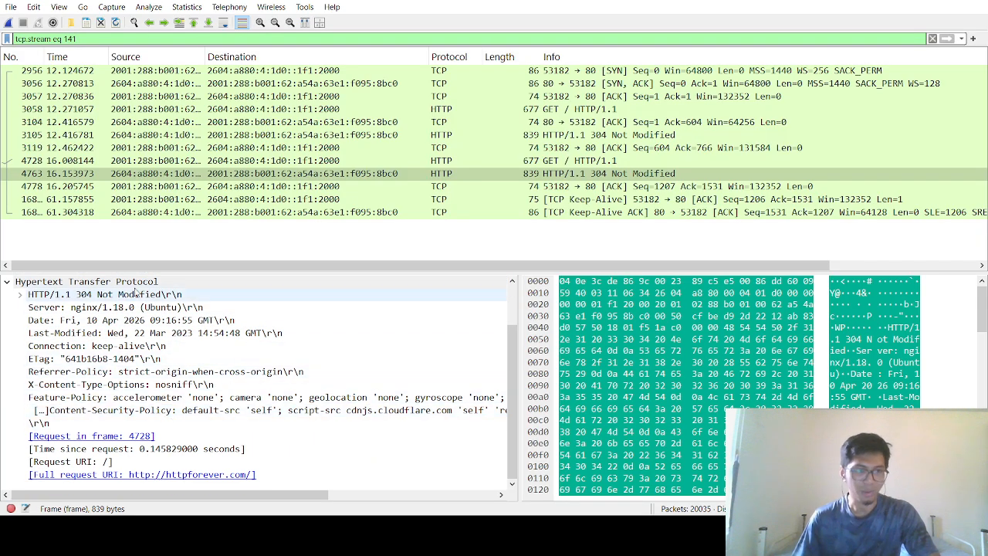
Inspect the stream's SYN, SYN-ACK and ACK packets alongside the first HTTP GET request
{"action": "left_click", "coordinate": [226, 244]}
{"action": "left_click", "coordinate": [509, 70]}
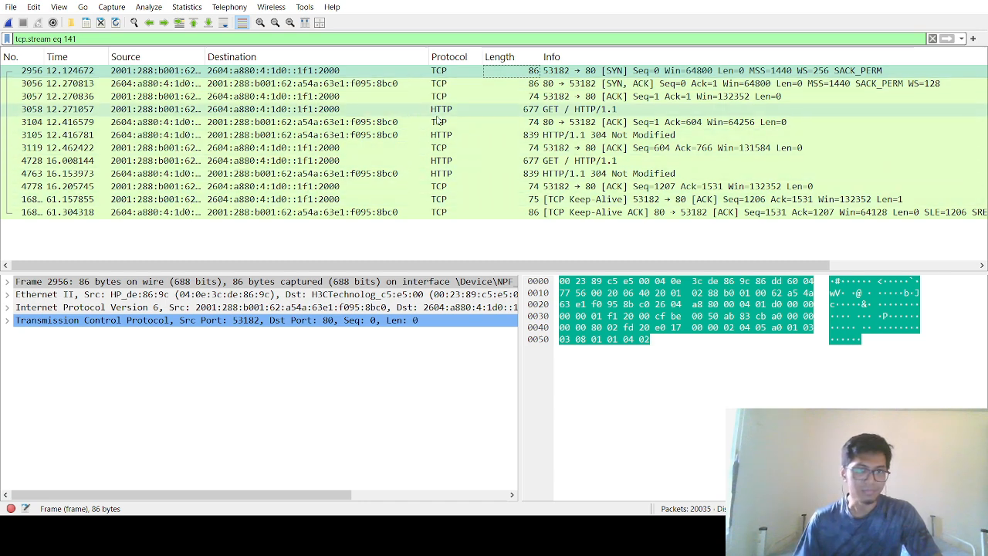
{"action": "left_click", "coordinate": [440, 109]}
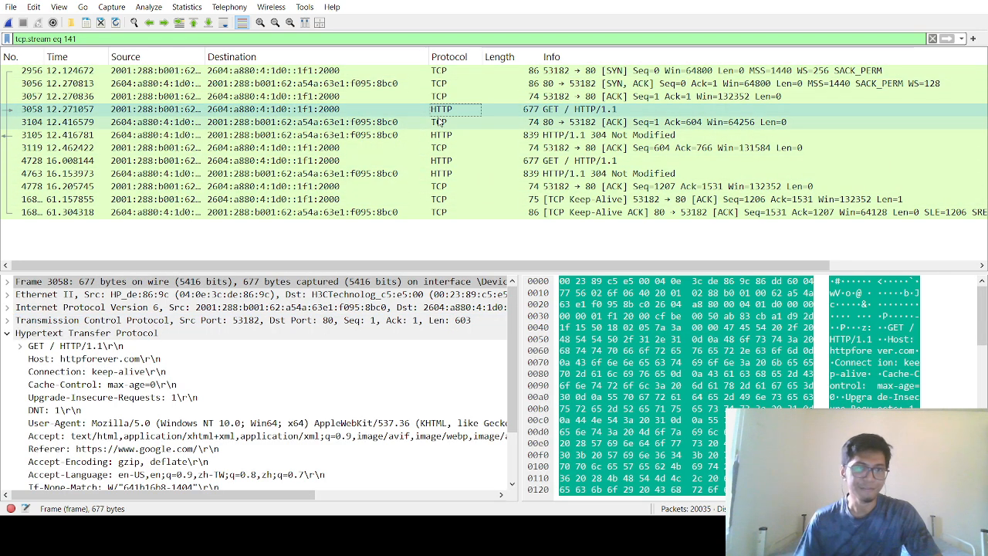
{"action": "left_click", "coordinate": [452, 71]}
{"action": "left_click", "coordinate": [452, 85]}
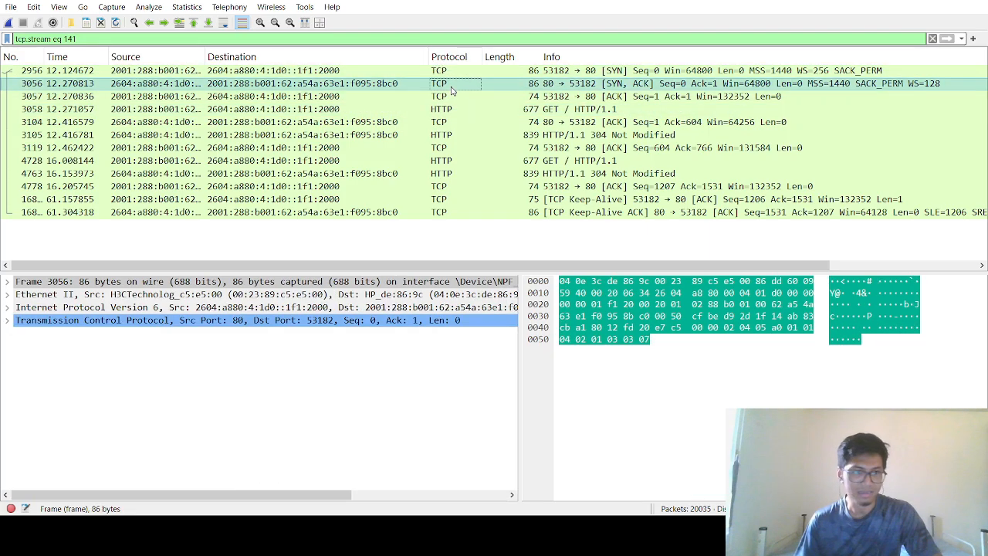
{"action": "left_click", "coordinate": [436, 147]}
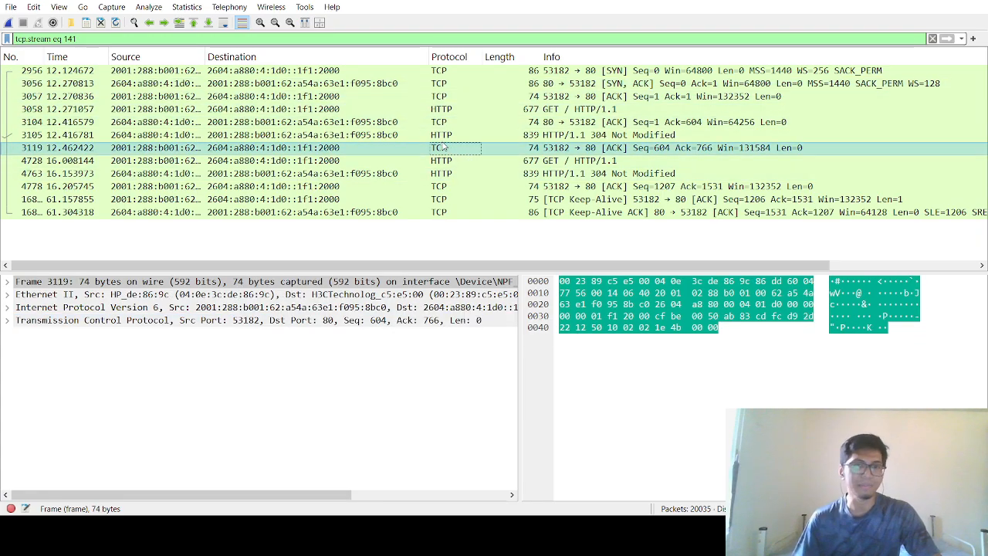
Filter the capture with tcp.port == 80 and look through the matching packets
{"action": "left_click", "coordinate": [31, 39]}
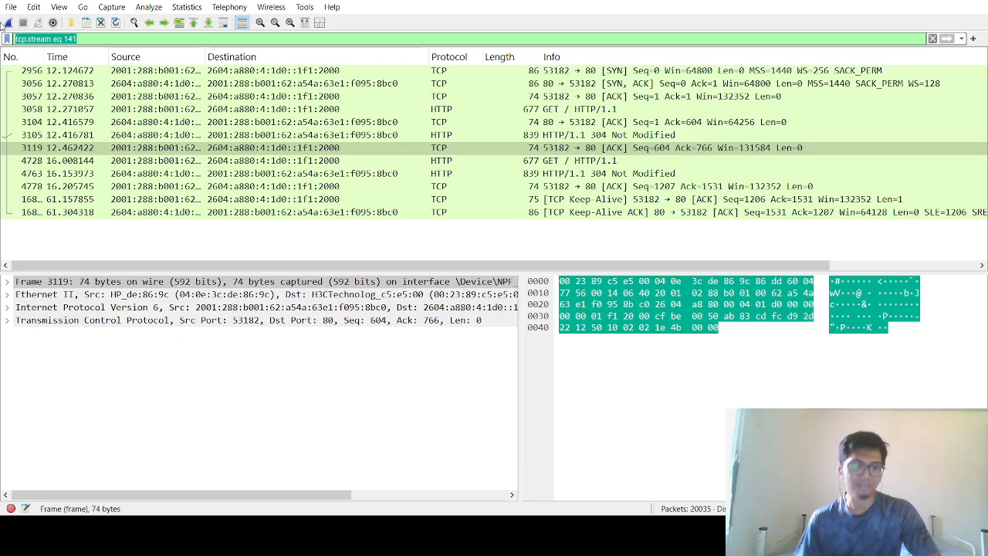
{"action": "type", "text": "tcp"}
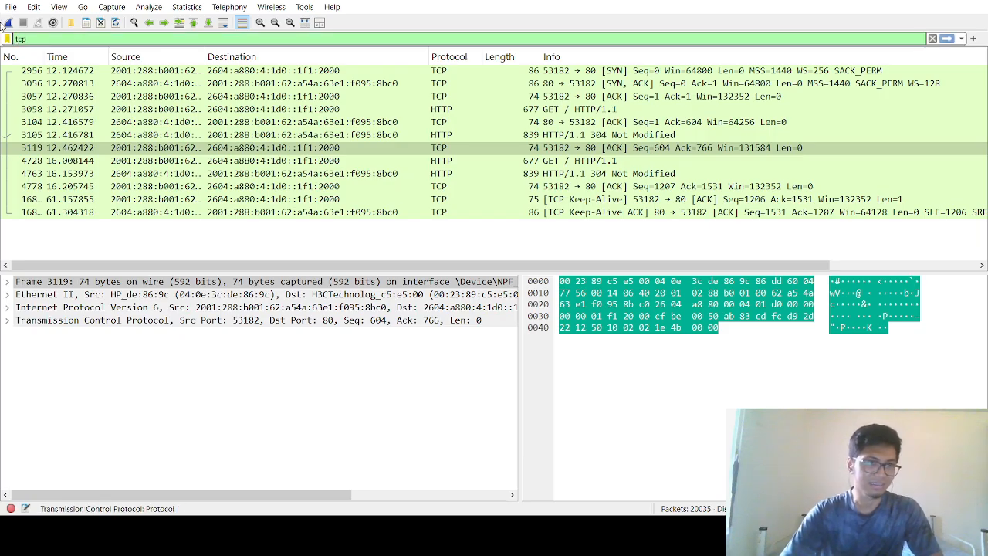
{"action": "type", "text": ".port == 80 || u"}
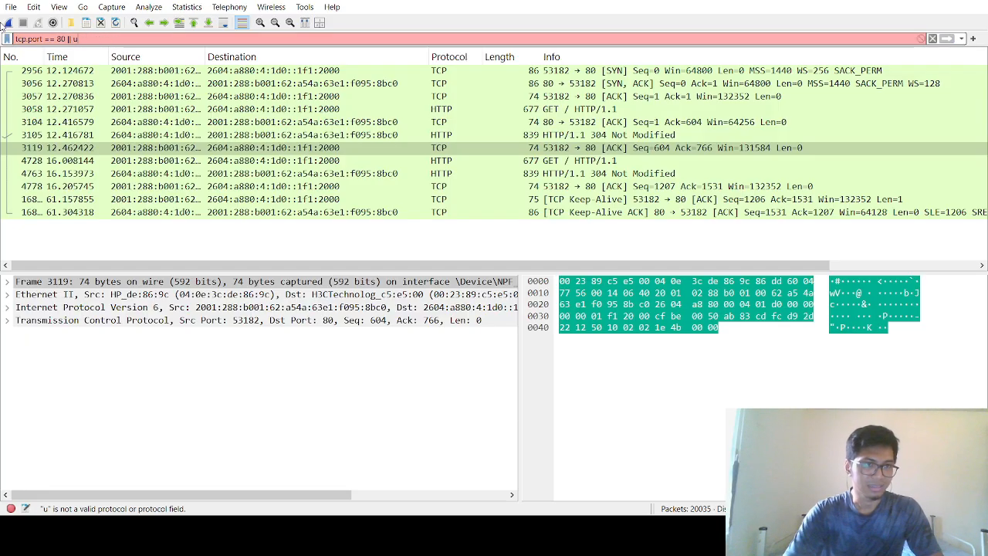
{"action": "key", "text": "BackSpace"}
{"action": "key", "text": "BackSpace"}
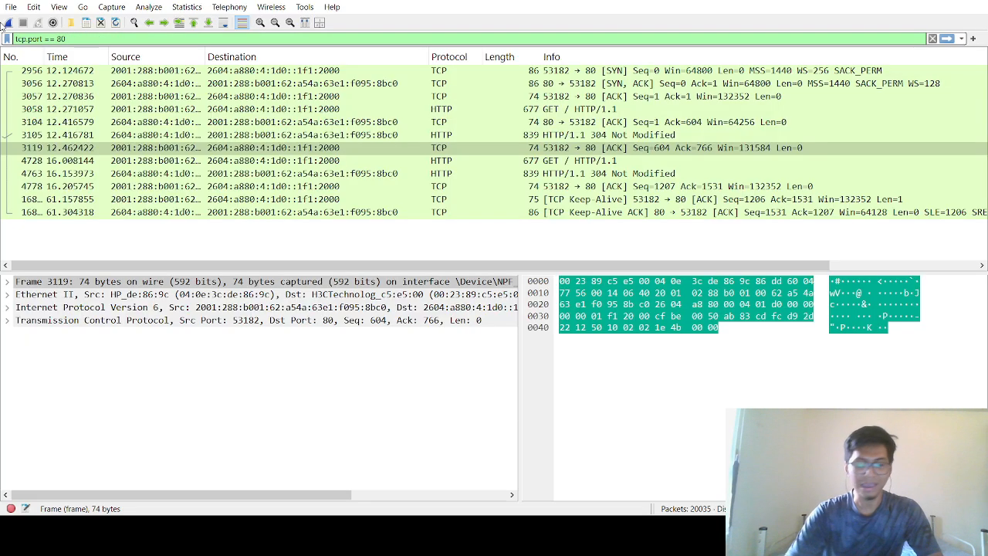
{"action": "key", "text": "Return"}
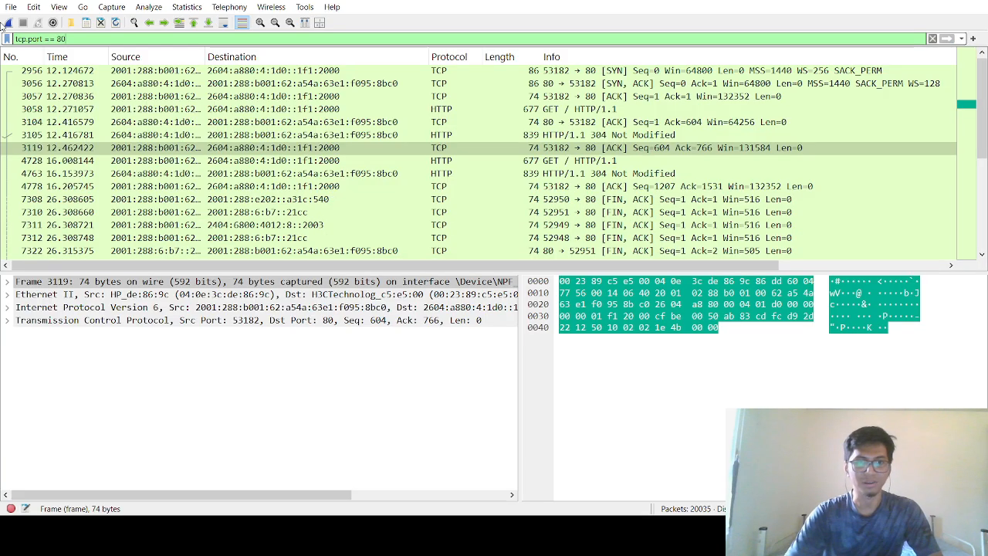
{"action": "scroll", "coordinate": [324, 162], "scroll_direction": "down", "scroll_amount": 3}
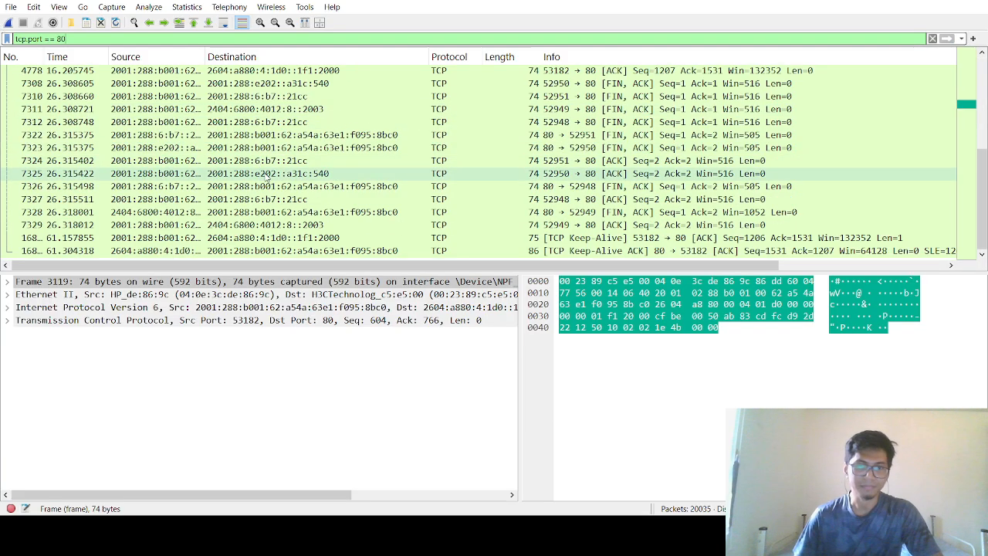
{"action": "scroll", "coordinate": [324, 185], "scroll_direction": "up", "scroll_amount": 3}
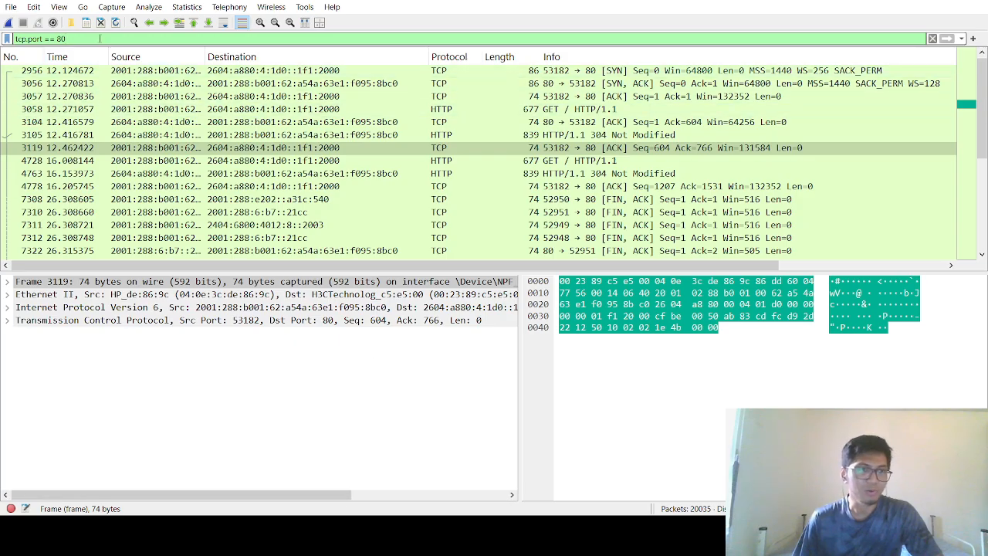
Replace the display filter with ftp to list only the FTP packets
{"action": "left_click_drag", "start_coordinate": [67, 39], "coordinate": [4, 29]}
{"action": "type", "text": "ftp"}
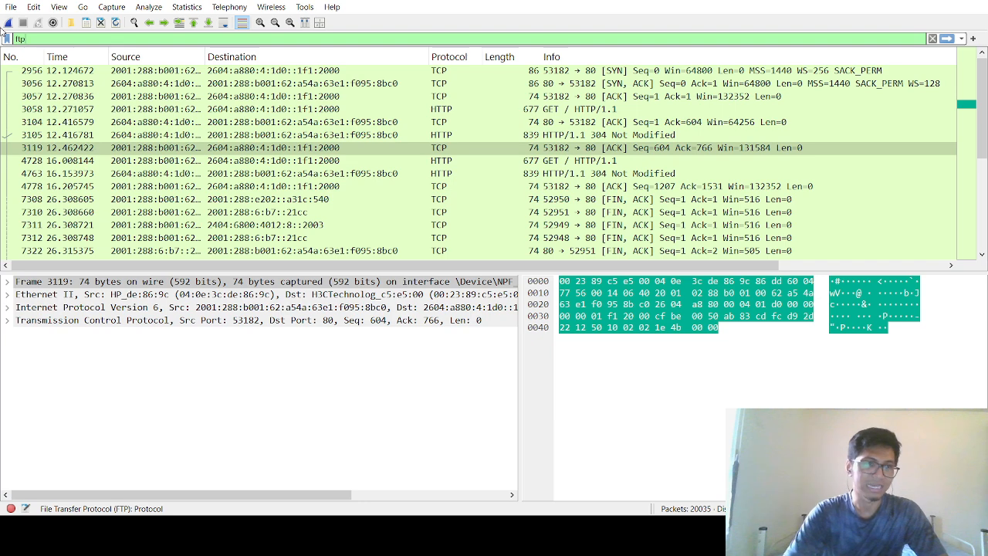
{"action": "key", "text": "Return"}
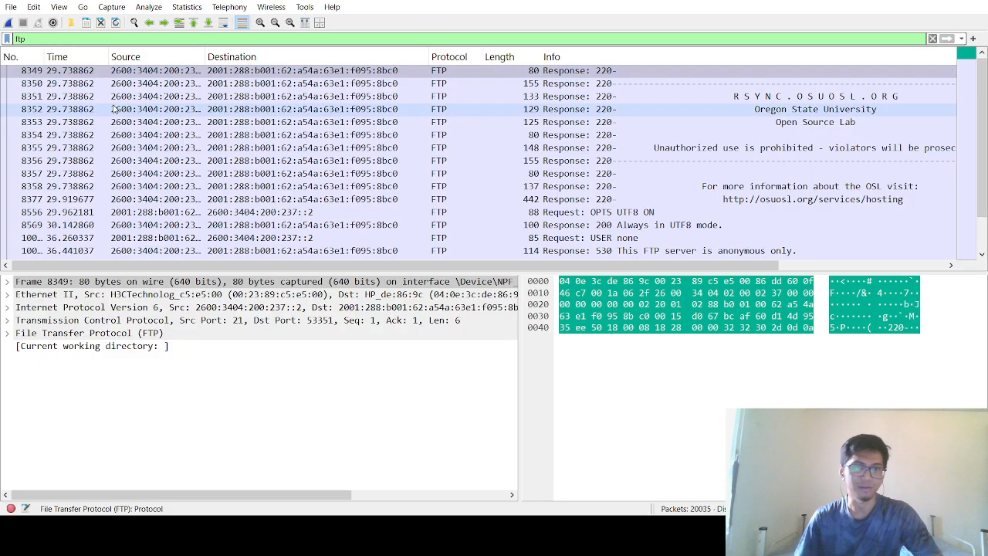
Browse the FTP packets and enlarge the packet list so the whole exchange from the 220 banner to 221 Goodbye fits
{"action": "scroll", "coordinate": [627, 147], "scroll_direction": "down", "scroll_amount": 1}
{"action": "scroll", "coordinate": [626, 146], "scroll_direction": "up", "scroll_amount": 1}
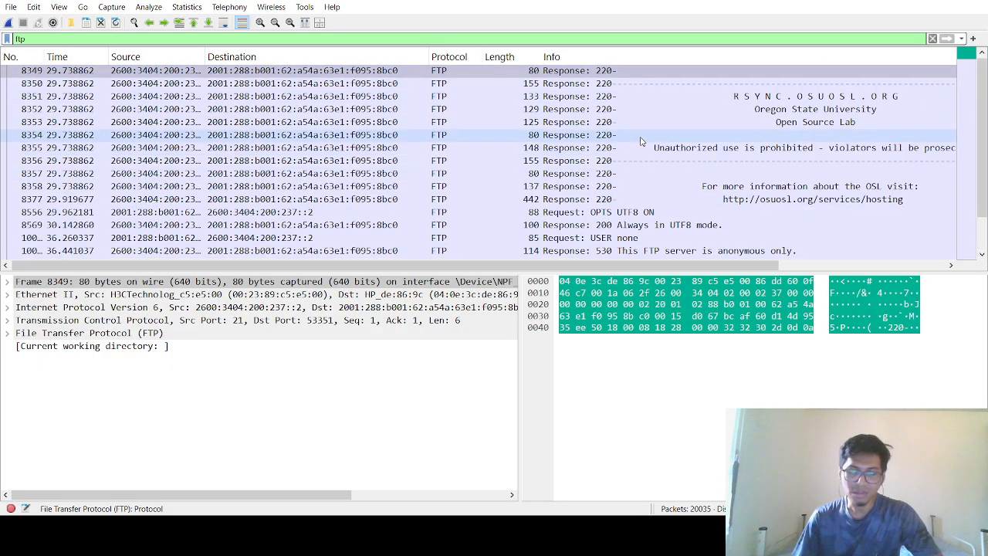
{"action": "scroll", "coordinate": [626, 141], "scroll_direction": "down", "scroll_amount": 1}
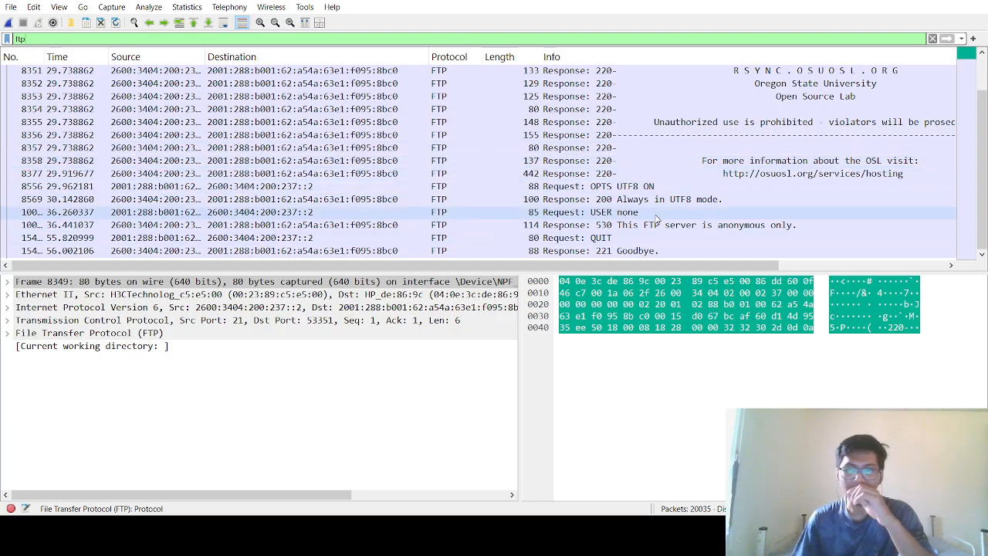
{"action": "scroll", "coordinate": [771, 162], "scroll_direction": "up", "scroll_amount": 1}
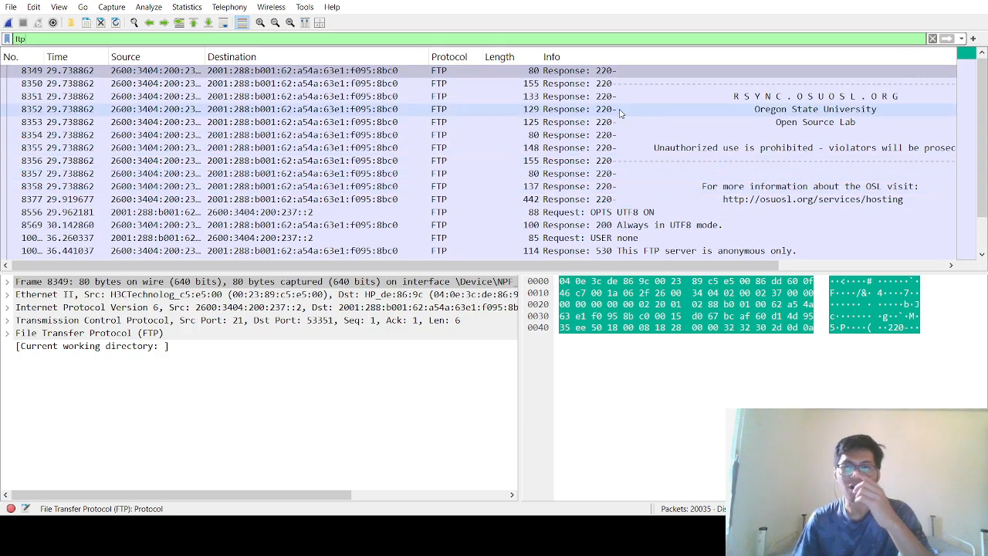
{"action": "scroll", "coordinate": [718, 154], "scroll_direction": "down", "scroll_amount": 1}
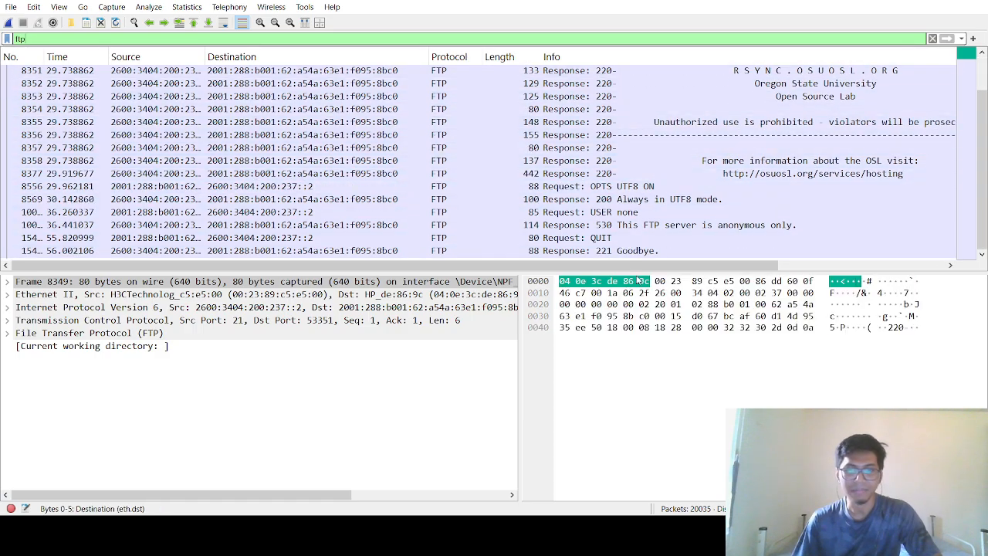
{"action": "left_click_drag", "start_coordinate": [628, 270], "coordinate": [627, 334]}
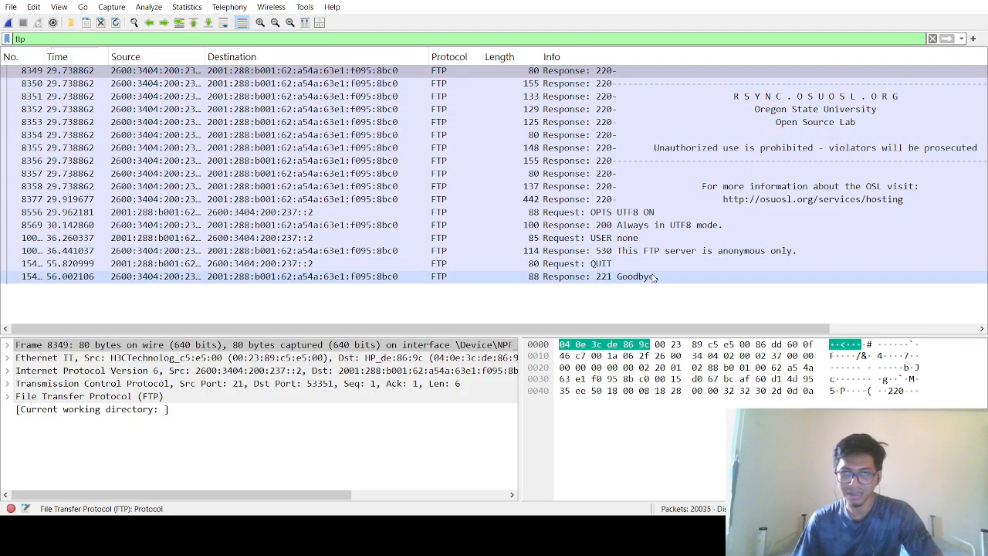
Examine the USER none request with its 530 response and the QUIT request with its 221 Goodbye response
{"action": "left_click", "coordinate": [664, 250]}
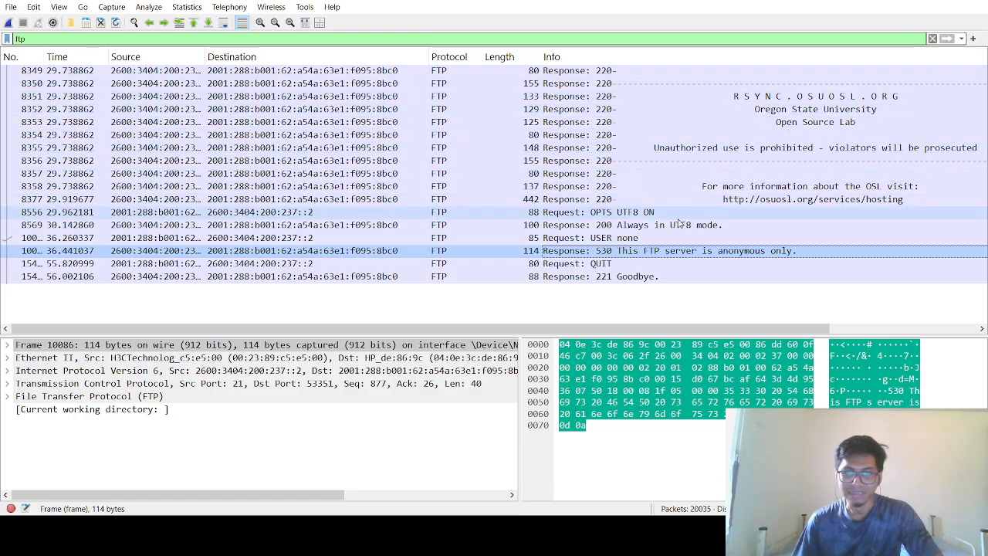
{"action": "left_click", "coordinate": [662, 276]}
{"action": "left_click", "coordinate": [657, 251]}
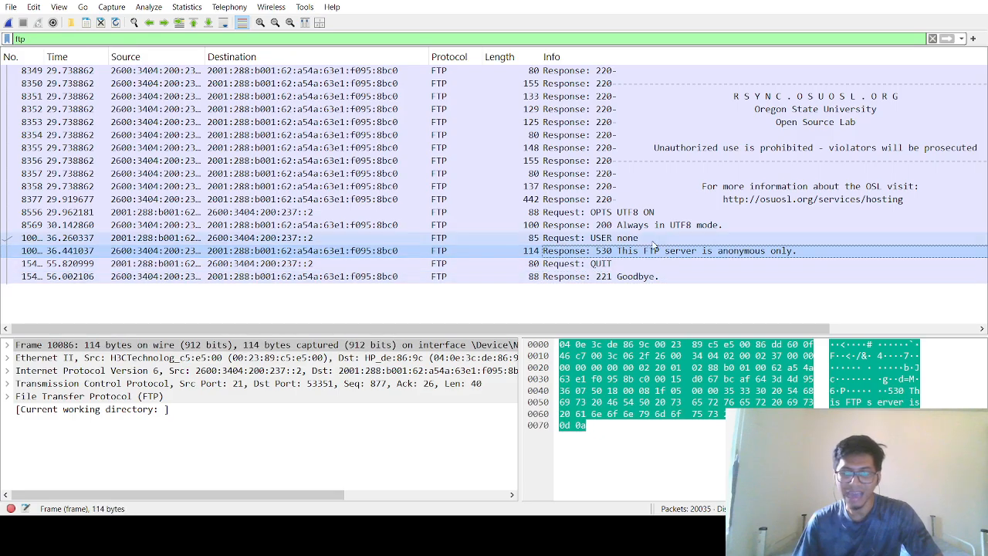
{"action": "left_click", "coordinate": [652, 241]}
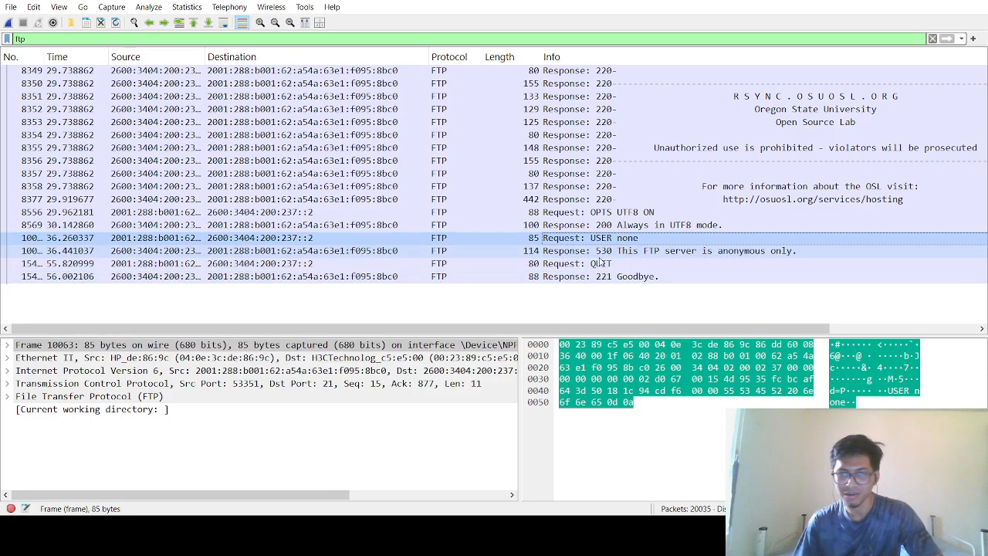
{"action": "left_click", "coordinate": [664, 252]}
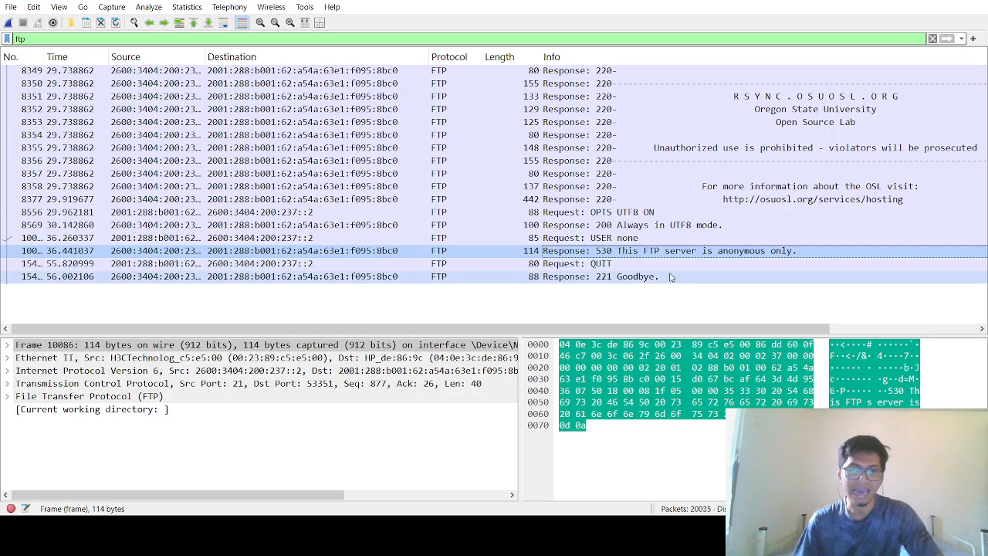
{"action": "left_click", "coordinate": [603, 267]}
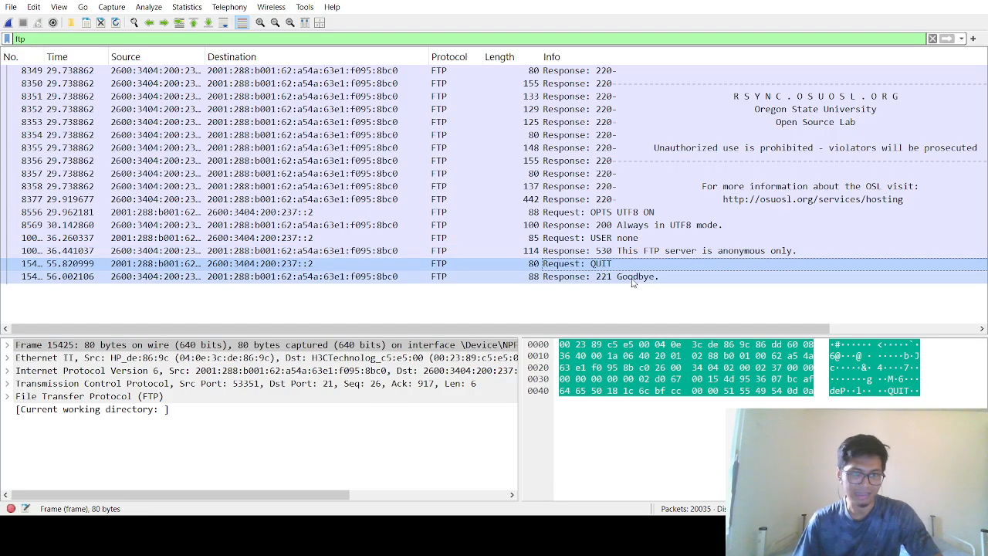
{"action": "left_click", "coordinate": [621, 278]}
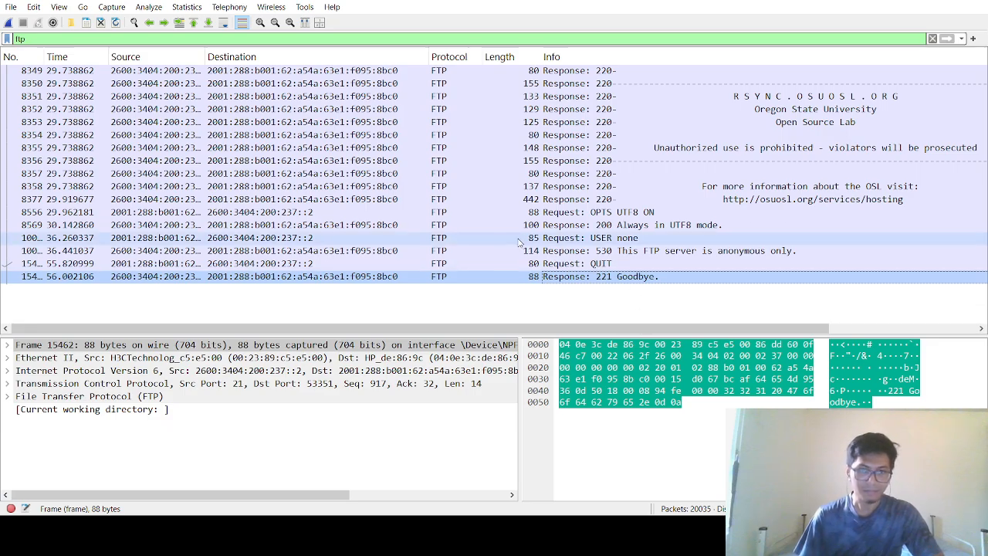
Inspect the raw bytes of the OPTS UTF8 ON request and follow its TCP stream
{"action": "left_click", "coordinate": [624, 214]}
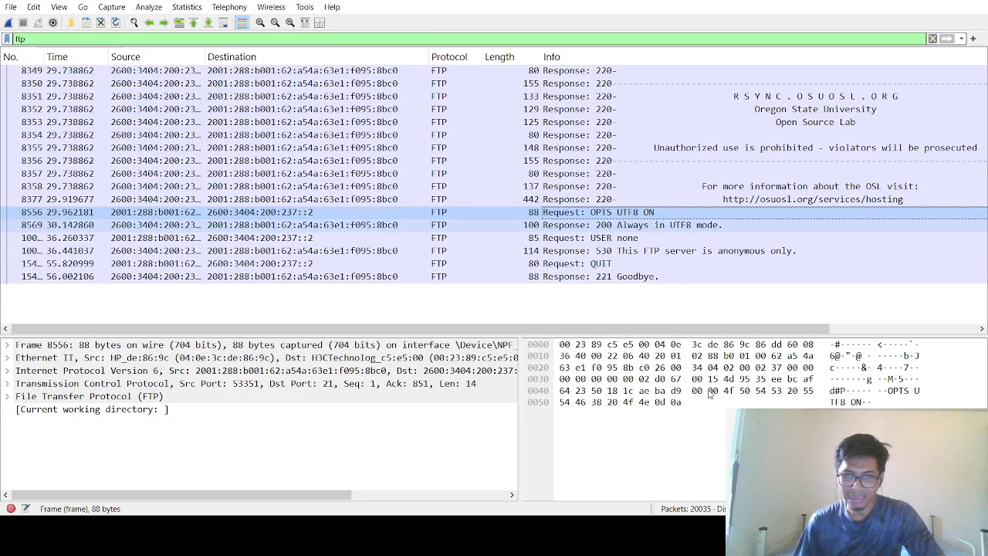
{"action": "left_click", "coordinate": [836, 392]}
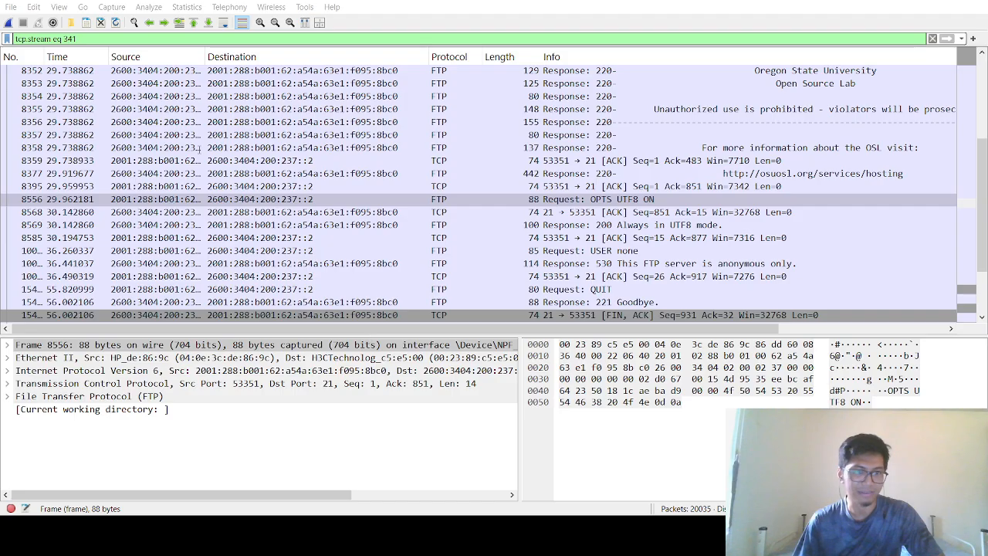
Examine the followed FTP stream's 530 response, the banner line prohibiting unauthorized use and the USER none request
{"action": "left_click", "coordinate": [373, 263]}
{"action": "scroll", "coordinate": [402, 282], "scroll_direction": "down", "scroll_amount": 1}
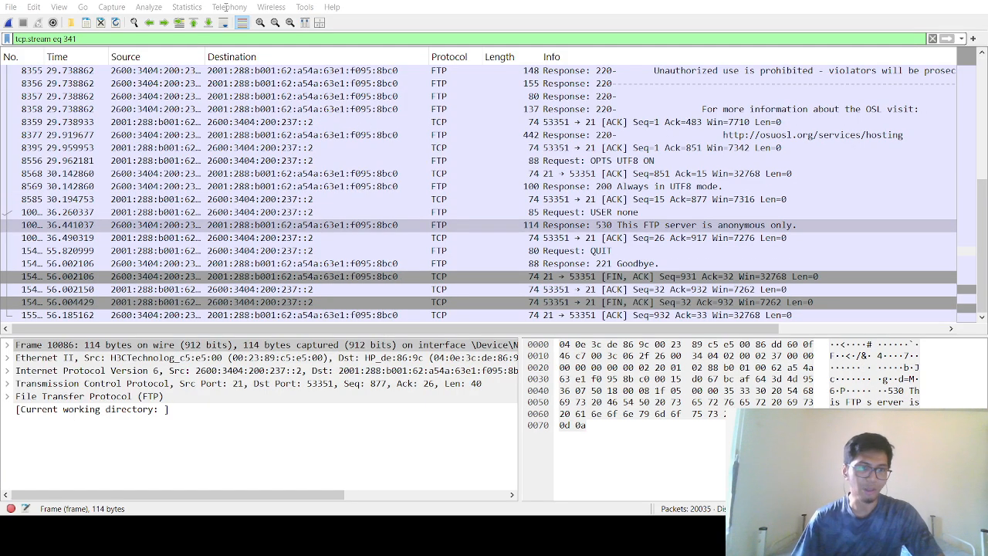
{"action": "left_click", "coordinate": [289, 74]}
{"action": "scroll", "coordinate": [393, 198], "scroll_direction": "up", "scroll_amount": 3}
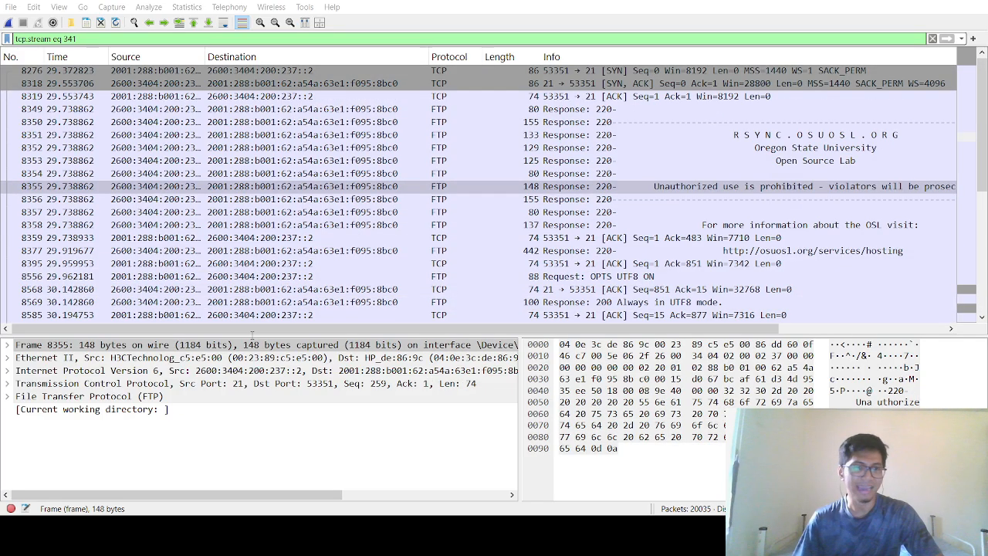
{"action": "scroll", "coordinate": [262, 251], "scroll_direction": "down", "scroll_amount": 3}
{"action": "left_click", "coordinate": [235, 212]}
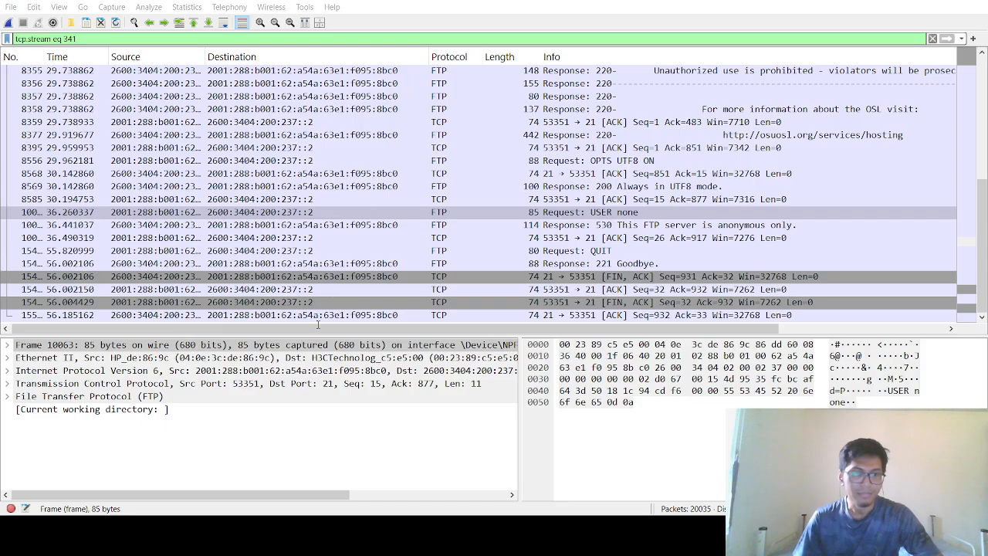
Go through the login and quit packets of the FTP stream, then back to the 220 banner response with the osuosl.org hosting link
{"action": "key", "text": "Down"}
{"action": "key", "text": "Down"}
{"action": "key", "text": "Down"}
{"action": "key", "text": "Down"}
{"action": "key", "text": "Up"}
{"action": "key", "text": "Up"}
{"action": "key", "text": "Up"}
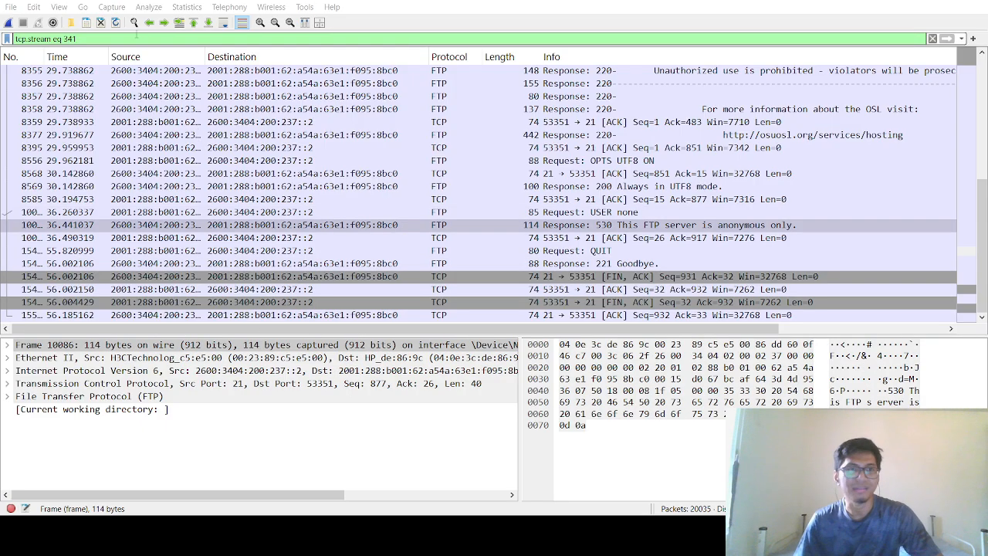
{"action": "key", "text": "Up"}
{"action": "key", "text": "Up"}
{"action": "key", "text": "Up"}
{"action": "key", "text": "Up"}
{"action": "key", "text": "Up"}
{"action": "key", "text": "Up"}
{"action": "key", "text": "Up"}
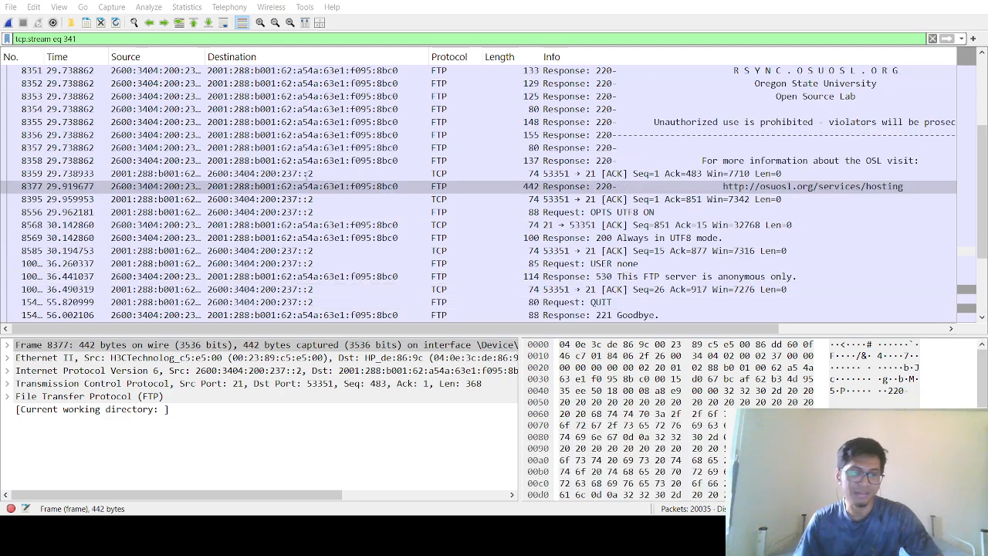
Step forward through the FTP stream from the UTF8 option exchange to the 221 Goodbye response
{"action": "key", "text": "Down"}
{"action": "key", "text": "Down"}
{"action": "key", "text": "Down"}
{"action": "key", "text": "Down"}
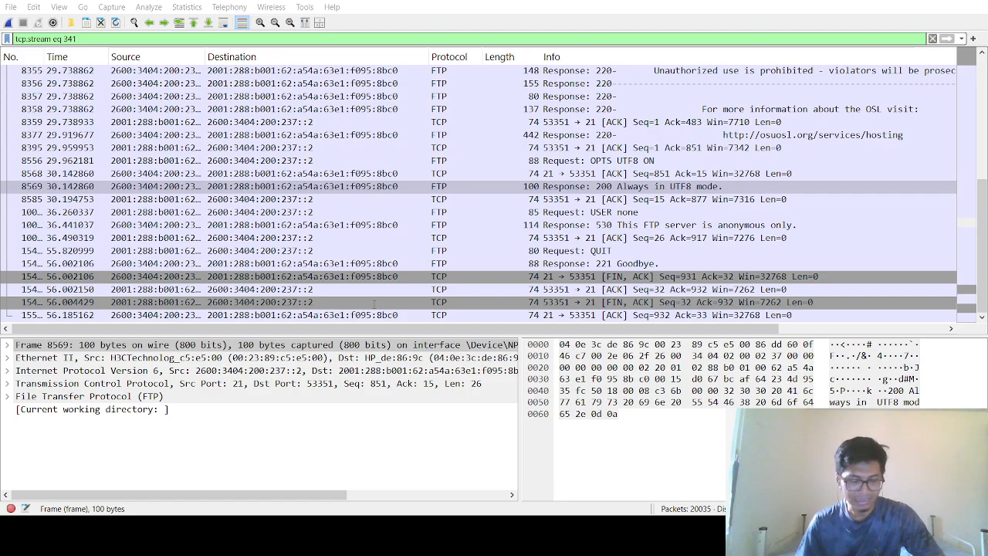
{"action": "key", "text": "Down"}
{"action": "key", "text": "Down"}
{"action": "key", "text": "Down"}
{"action": "key", "text": "Down"}
{"action": "key", "text": "Down"}
{"action": "key", "text": "Down"}
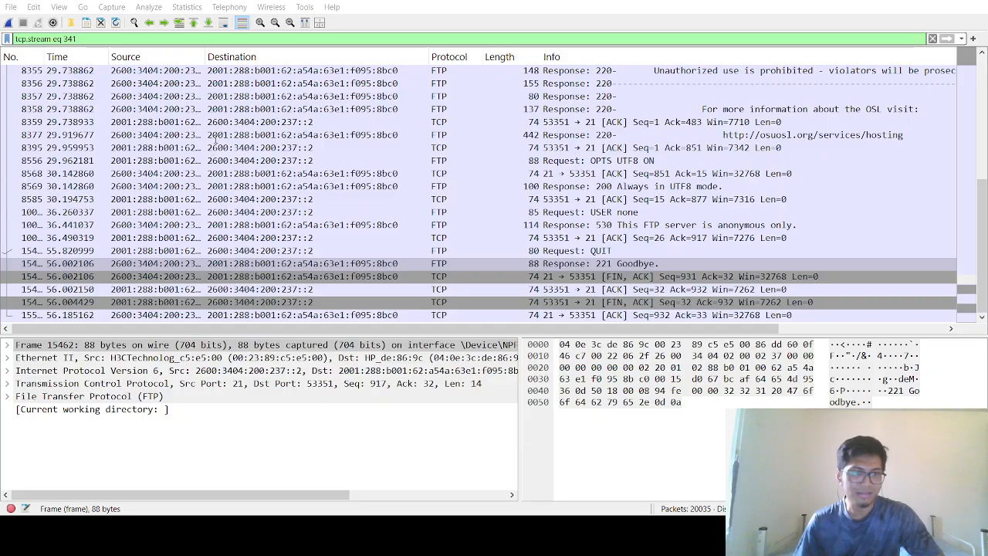
Go back to the 220 banner response with the hosting link and on to the OPTS UTF8 ON request
{"action": "key", "text": "Up"}
{"action": "left_click", "coordinate": [167, 139]}
{"action": "scroll", "coordinate": [253, 268], "scroll_direction": "up", "scroll_amount": 1}
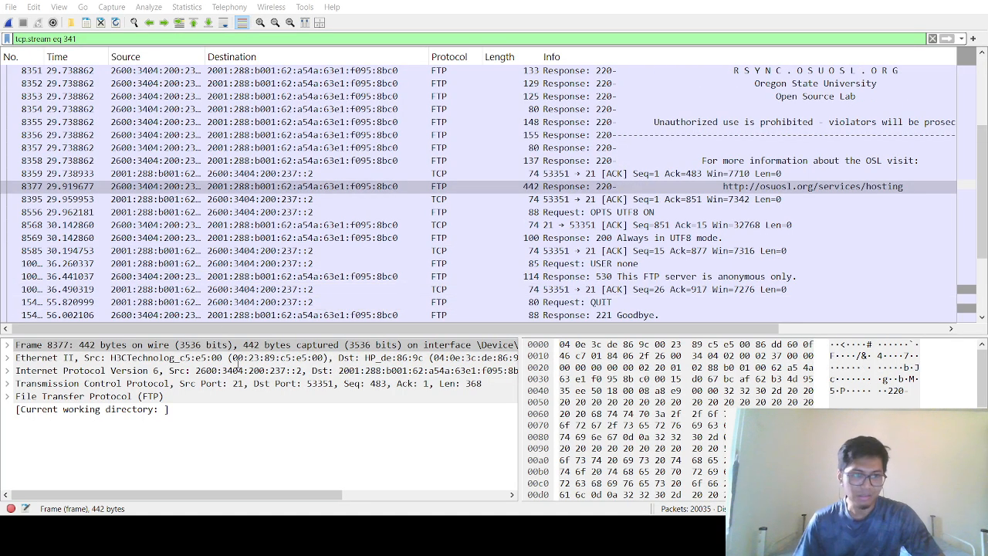
{"action": "key", "text": "Down"}
{"action": "key", "text": "Down"}
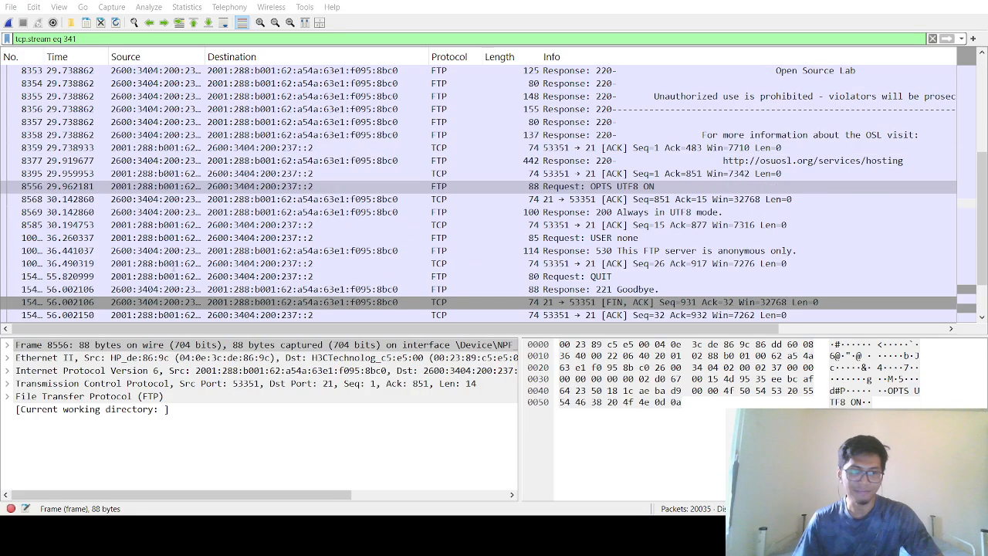
Return from the followed FTP stream to the ftp-filtered packet list and widen the Source column to fit the full addresses
{"action": "left_click", "coordinate": [269, 288]}
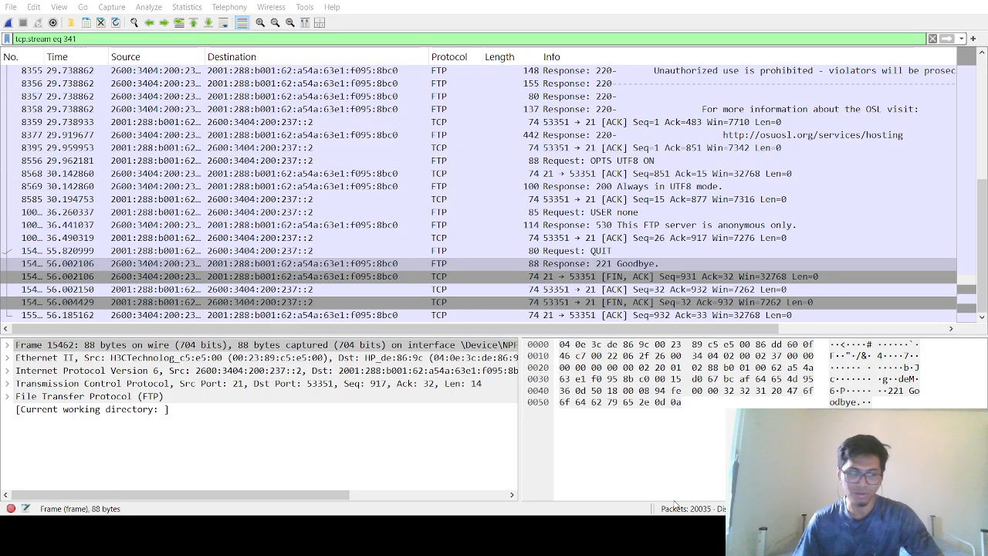
{"action": "left_click", "coordinate": [674, 503]}
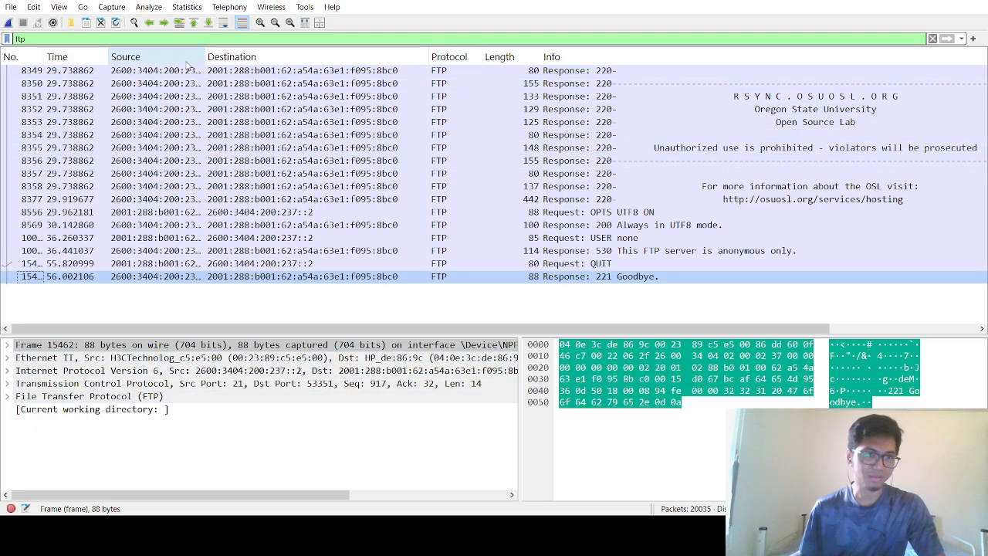
{"action": "left_click_drag", "start_coordinate": [205, 57], "coordinate": [335, 57]}
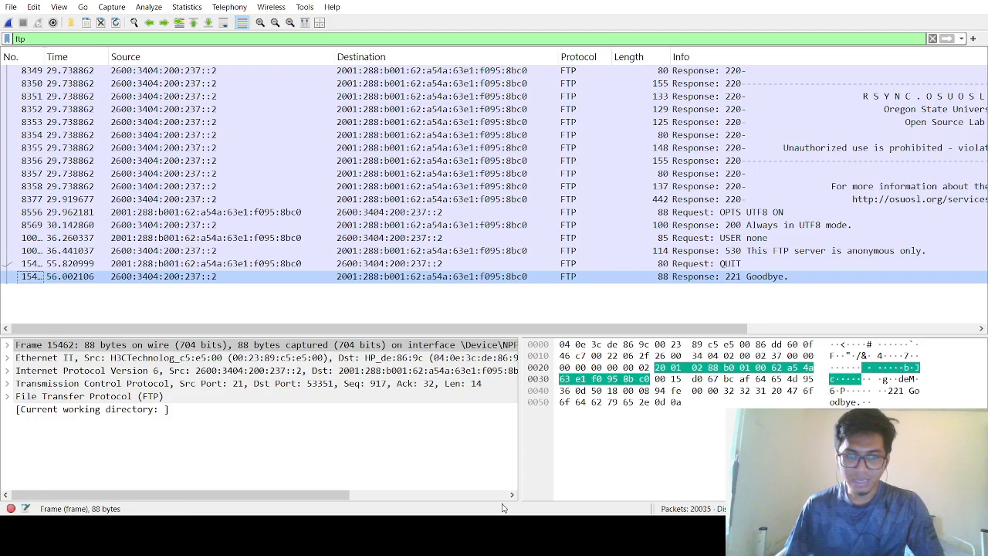
Clear the ftp expression from the display filter
{"action": "left_click", "coordinate": [35, 38]}
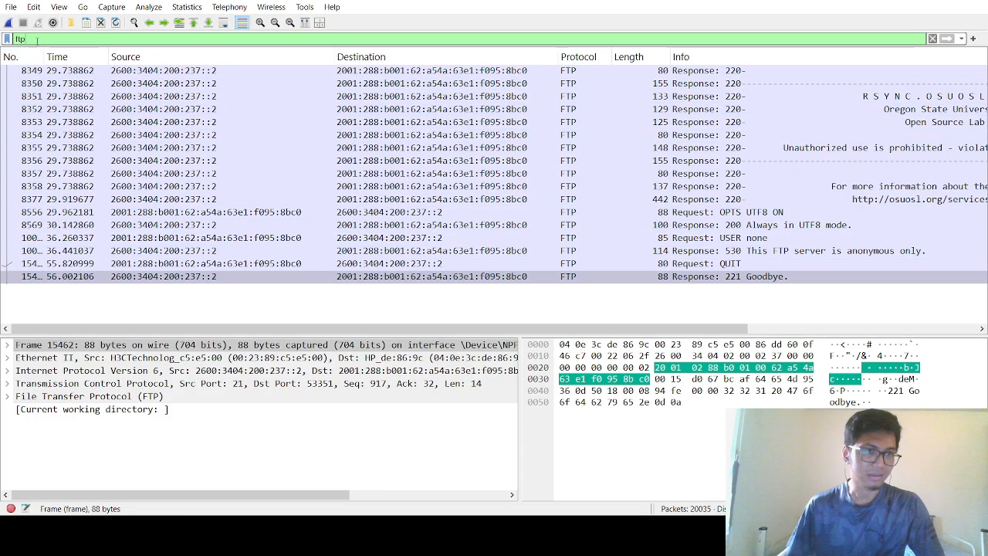
{"action": "key", "text": "BackSpace"}
{"action": "key", "text": "BackSpace"}
{"action": "key", "text": "BackSpace"}
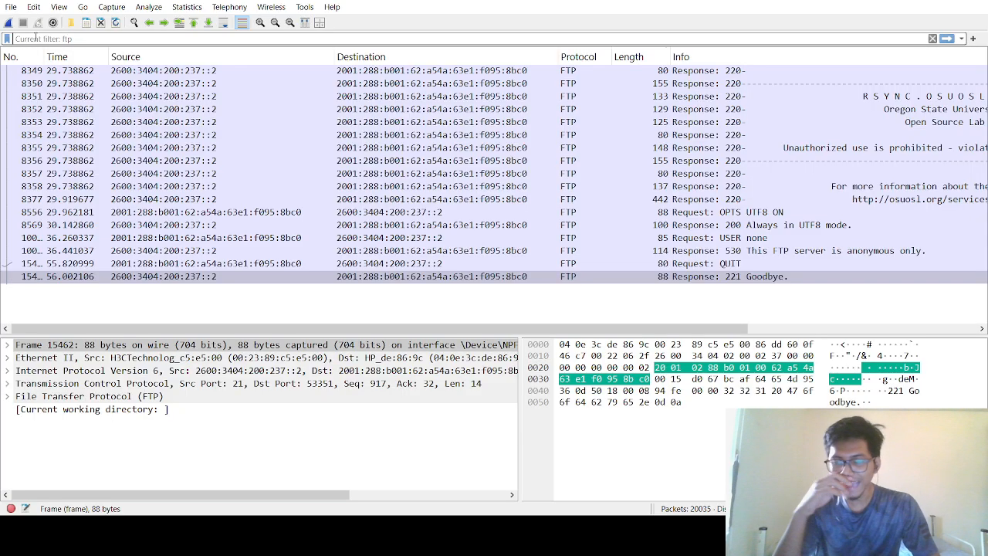
{"action": "type", "text": "https"}
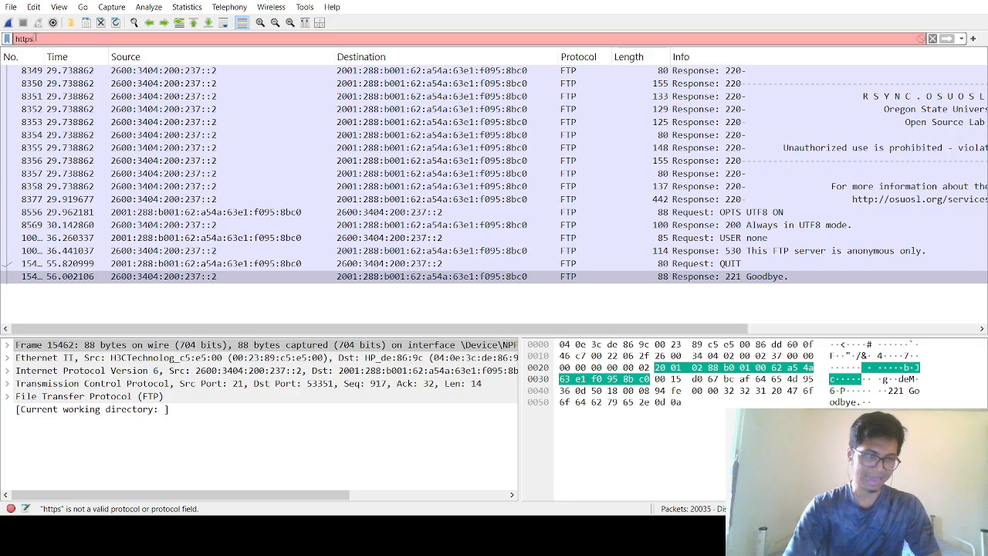
{"action": "key", "text": "BackSpace"}
{"action": "key", "text": "BackSpace"}
{"action": "key", "text": "BackSpace"}
{"action": "key", "text": "BackSpace"}
{"action": "key", "text": "BackSpace"}
Filter the captured packets with tcp.port == 443
{"action": "type", "text": "t"}
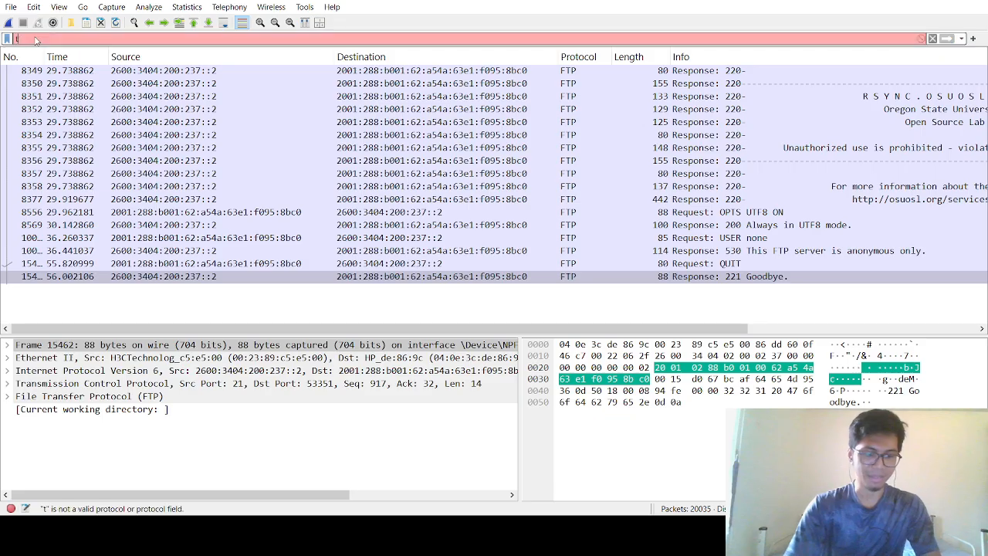
{"action": "type", "text": "cp.port == 443"}
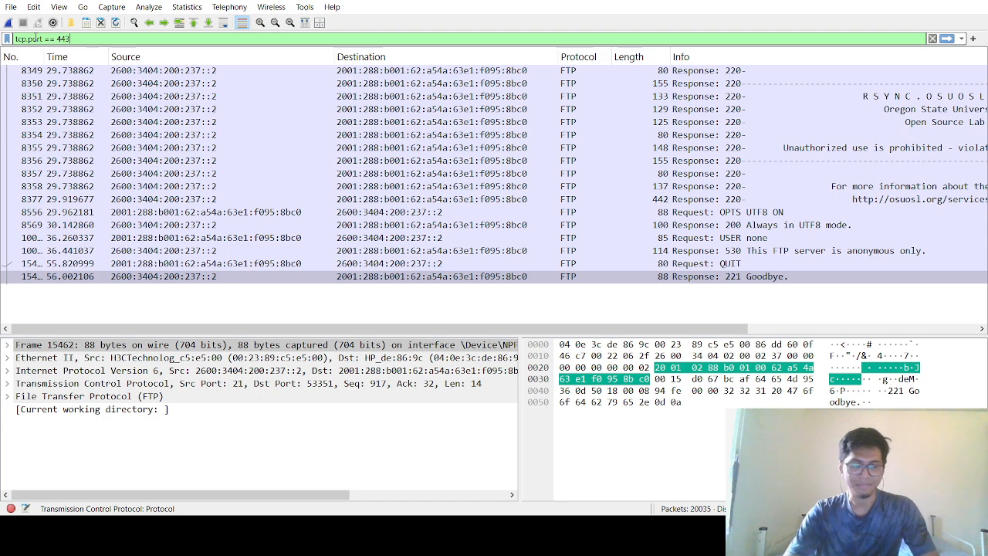
{"action": "key", "text": "Return"}
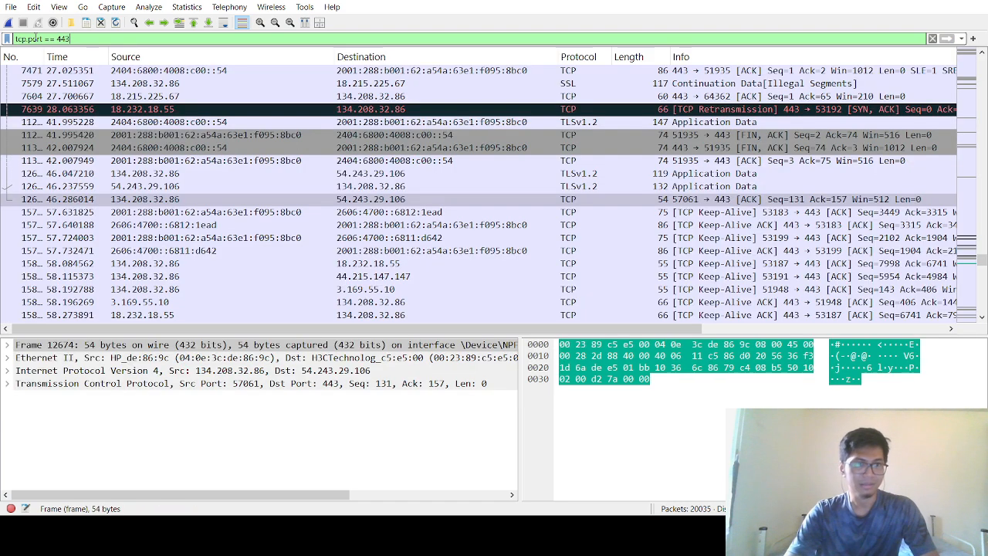
Examine the last port 443 packets in the list, including the Application Data, TCP Keep-Alive ACK, Encrypted Alert and ACK packets
{"action": "scroll", "coordinate": [494, 95], "scroll_direction": "down", "scroll_amount": 10}
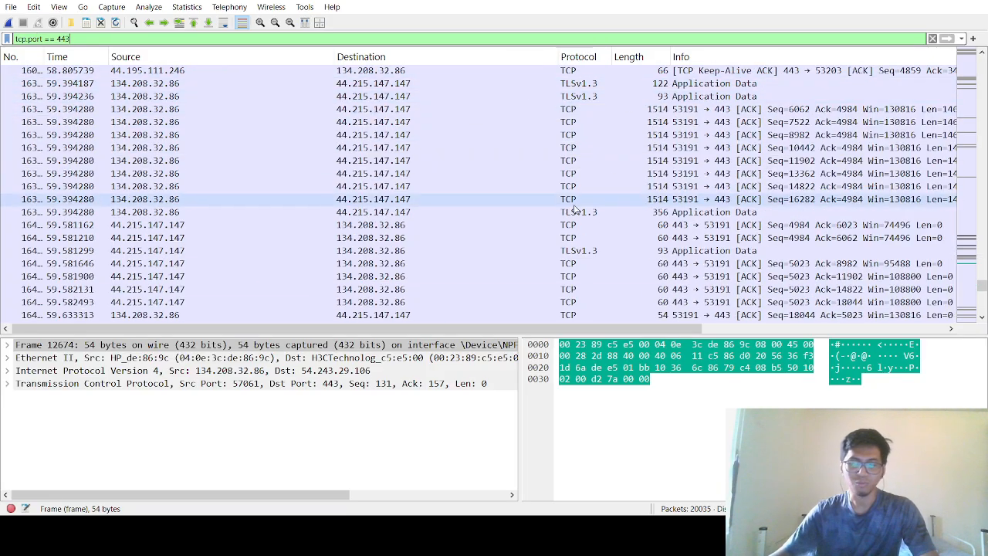
{"action": "left_click_drag", "start_coordinate": [620, 328], "coordinate": [721, 314]}
{"action": "scroll", "coordinate": [721, 314], "scroll_direction": "left", "scroll_amount": 4}
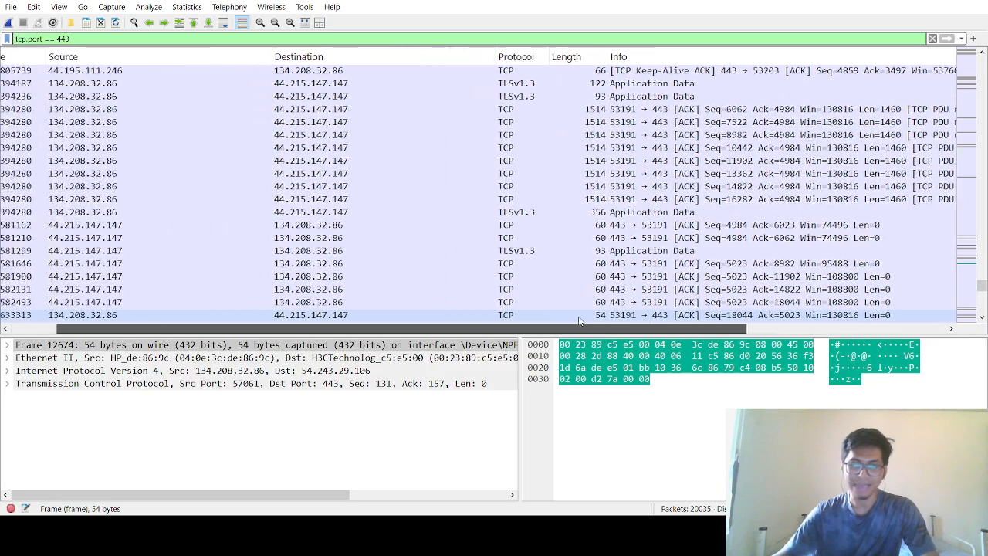
{"action": "scroll", "coordinate": [762, 274], "scroll_direction": "down", "scroll_amount": 6}
{"action": "left_click", "coordinate": [760, 302]}
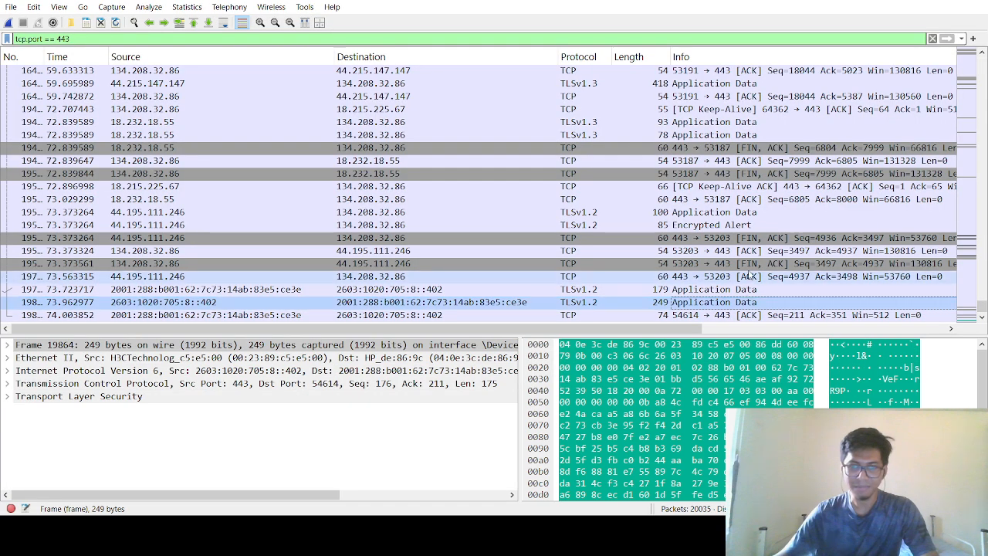
{"action": "left_click", "coordinate": [758, 250]}
{"action": "left_click", "coordinate": [756, 211]}
{"action": "left_click", "coordinate": [737, 186]}
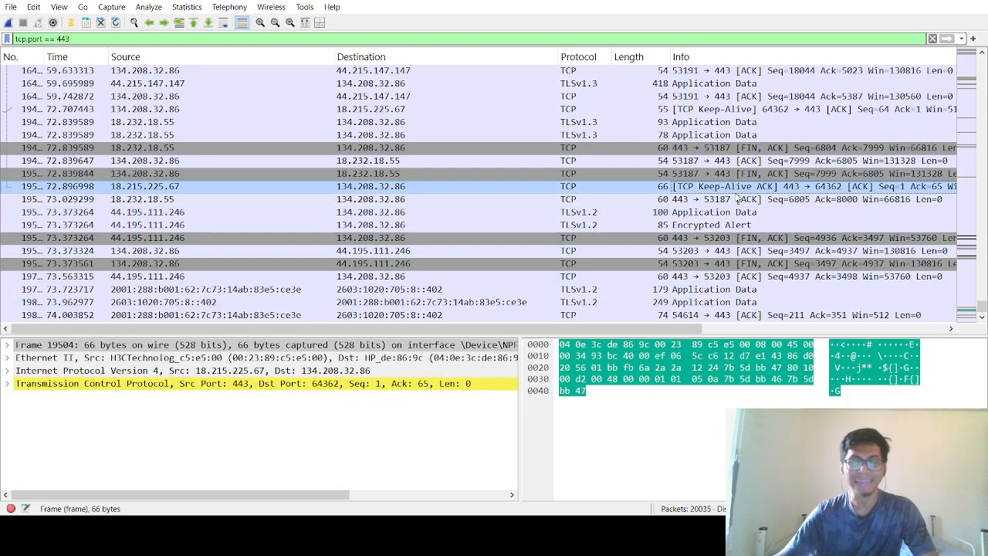
{"action": "left_click", "coordinate": [729, 212]}
{"action": "left_click", "coordinate": [729, 225]}
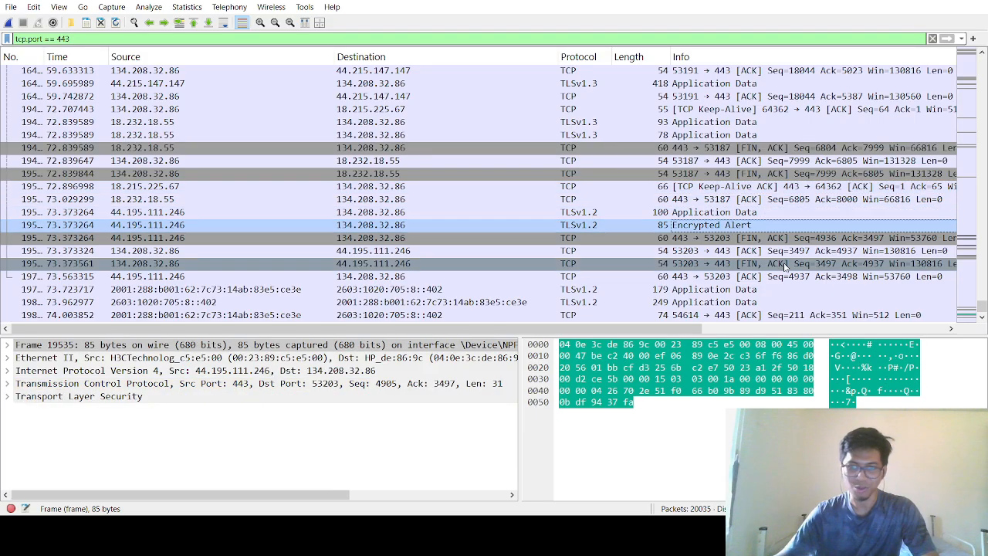
{"action": "left_click", "coordinate": [730, 250]}
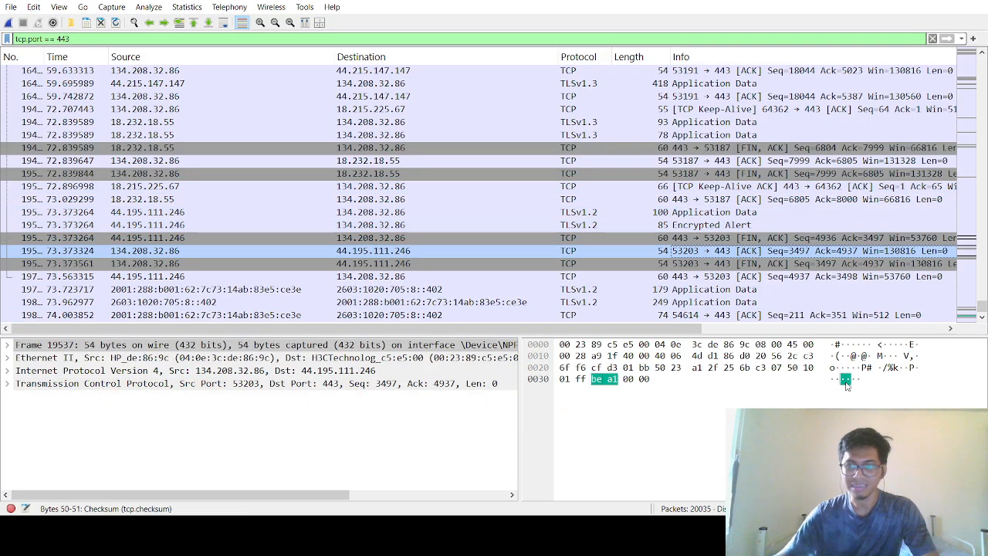
{"action": "left_click", "coordinate": [723, 266]}
{"action": "left_click", "coordinate": [736, 289]}
Look back through the earlier port 443 traffic, inspecting the TCP Keep-Alive packet from port 52589
{"action": "mouse_move", "coordinate": [257, 328]}
{"action": "left_mouse_down"}
{"action": "mouse_move", "coordinate": [499, 330]}
{"action": "mouse_move", "coordinate": [254, 332]}
{"action": "left_mouse_up"}
{"action": "scroll", "coordinate": [499, 309], "scroll_direction": "up", "scroll_amount": 5}
{"action": "scroll", "coordinate": [309, 232], "scroll_direction": "up", "scroll_amount": 5}
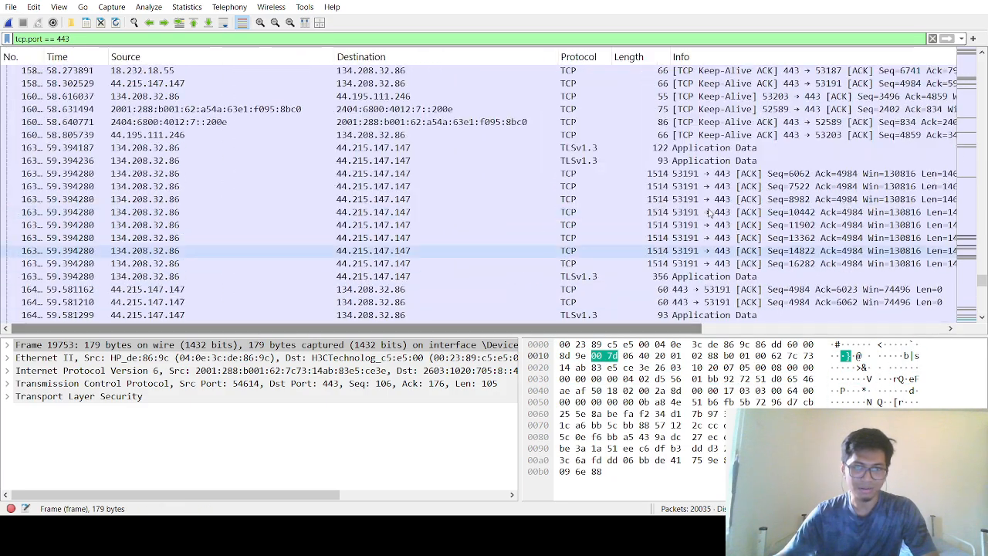
{"action": "left_click", "coordinate": [729, 186]}
{"action": "scroll", "coordinate": [308, 200], "scroll_direction": "up", "scroll_amount": 2}
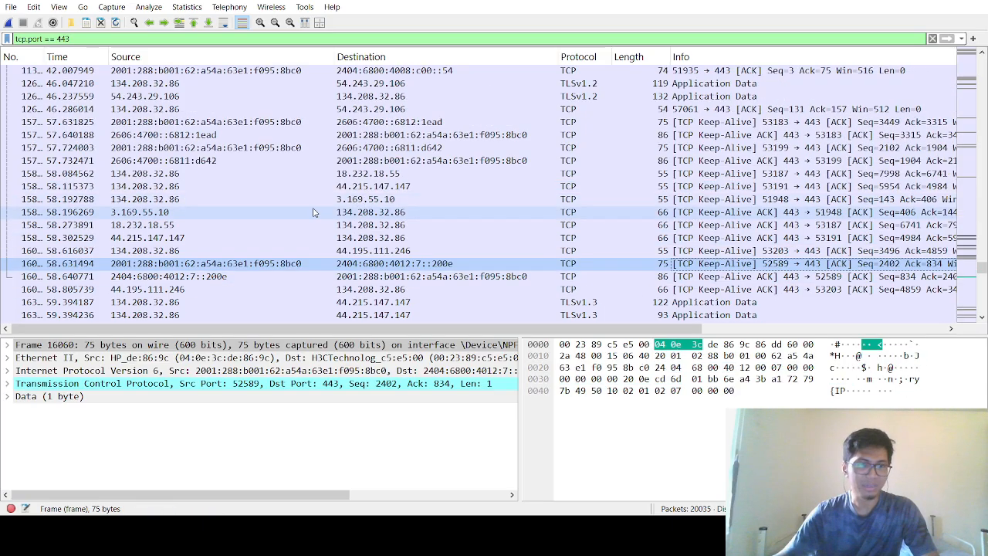
{"action": "scroll", "coordinate": [231, 185], "scroll_direction": "up", "scroll_amount": 3}
{"action": "scroll", "coordinate": [308, 176], "scroll_direction": "up", "scroll_amount": 2}
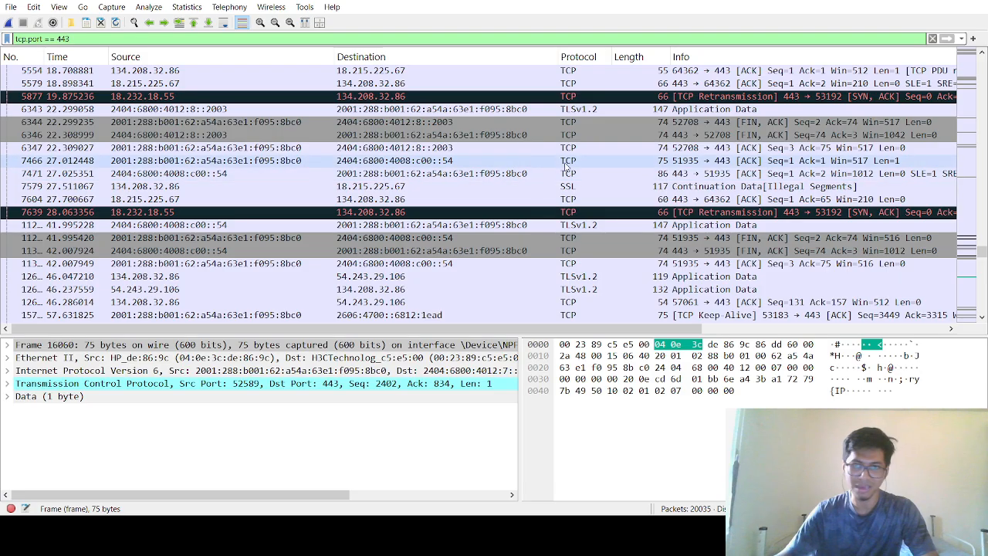
Follow the TCP stream of the 93-byte TLSv1.3 Application Data packet sent to 44.215.147.147
{"action": "scroll", "coordinate": [373, 225], "scroll_direction": "down", "scroll_amount": 7}
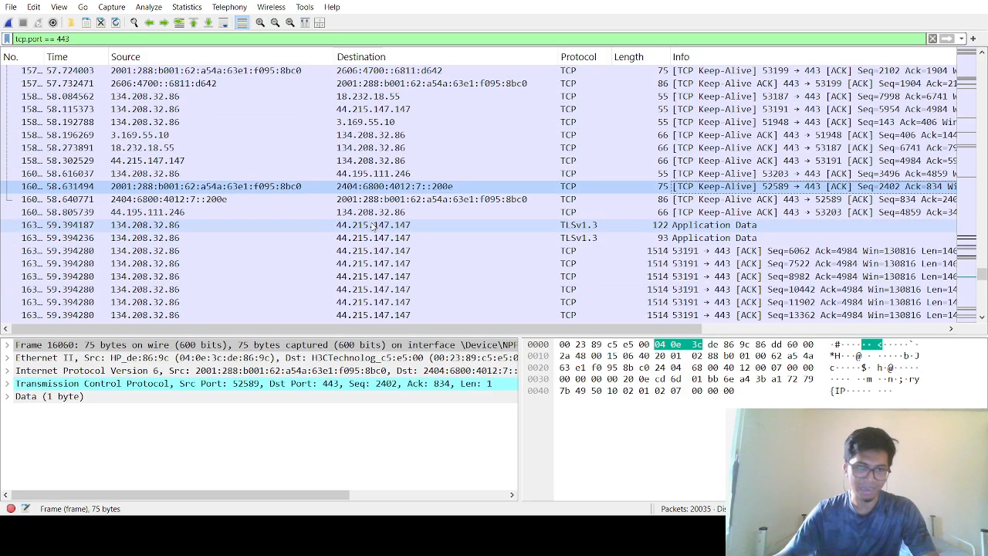
{"action": "left_click", "coordinate": [417, 239]}
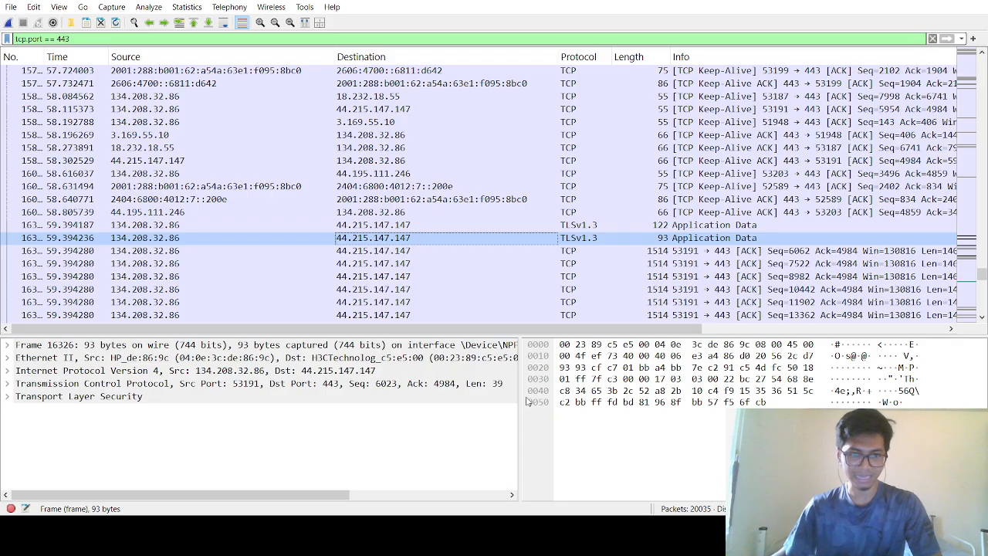
{"action": "key", "text": "ctrl+alt+shift+t"}
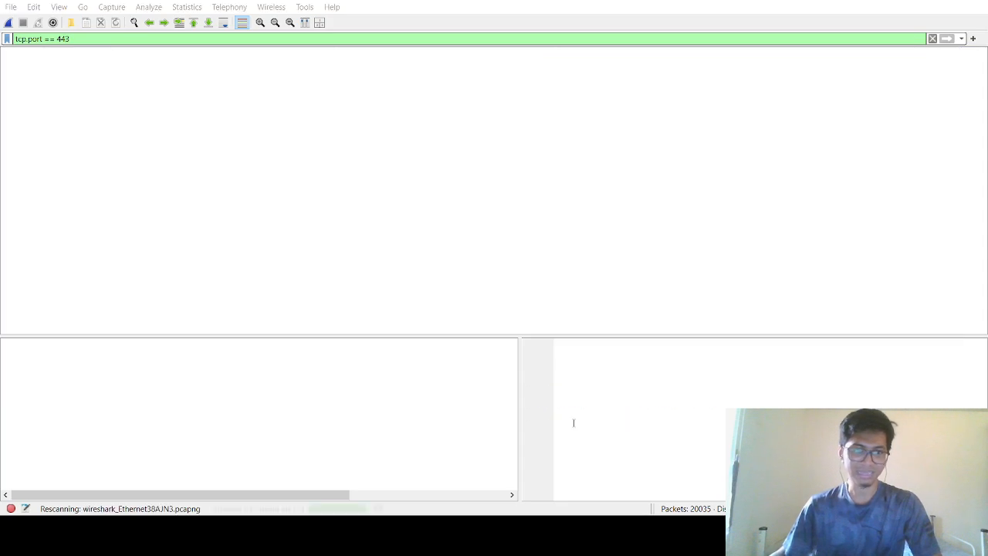
Examine the encrypted content of the followed TLS stream, from its large data segments back to the Client Hello for extension.femetrics.grammarly.io
{"action": "scroll", "coordinate": [501, 244], "scroll_direction": "down", "scroll_amount": 3}
{"action": "left_click", "coordinate": [494, 186]}
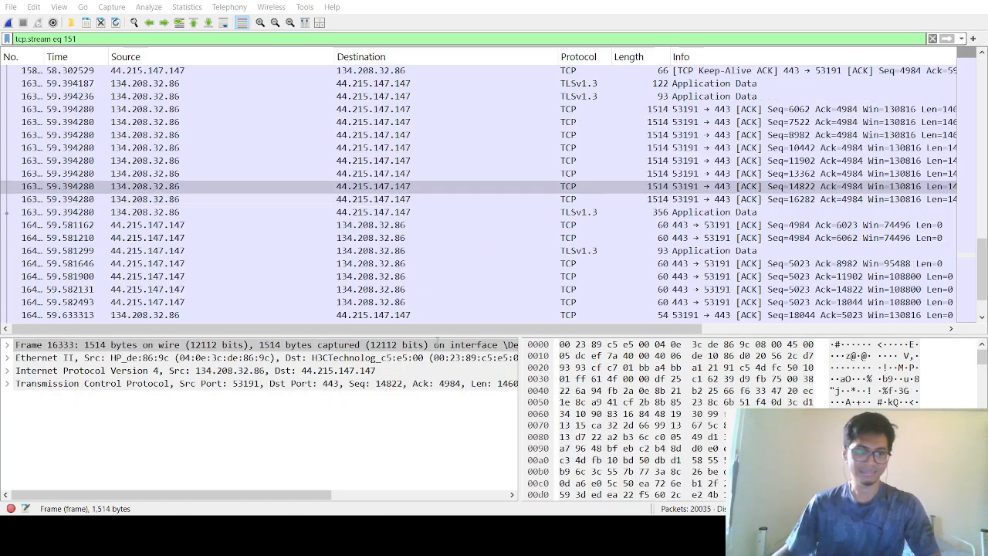
{"action": "key", "text": "Down"}
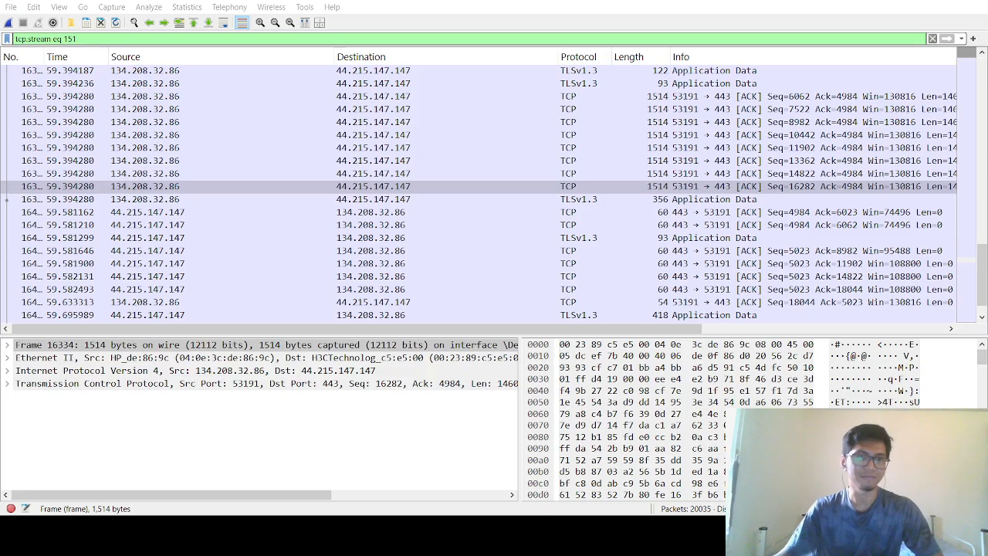
{"action": "key", "text": "alt+Left"}
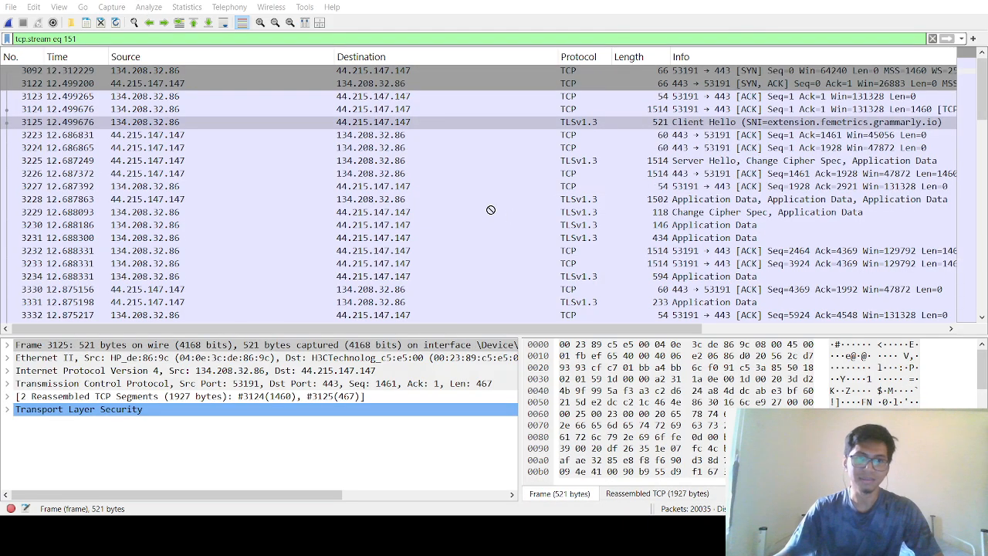
{"action": "key", "text": "Up"}
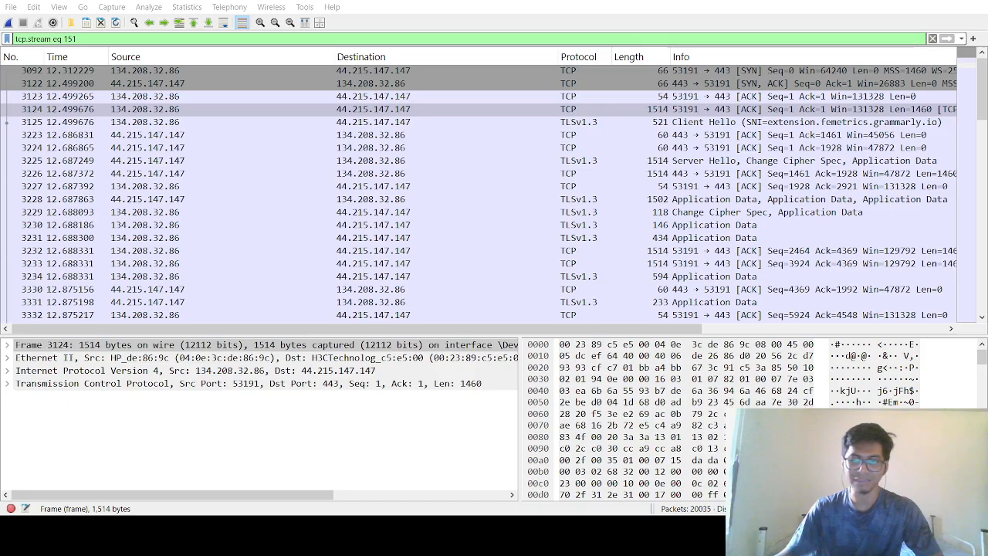
{"action": "left_click", "coordinate": [328, 109]}
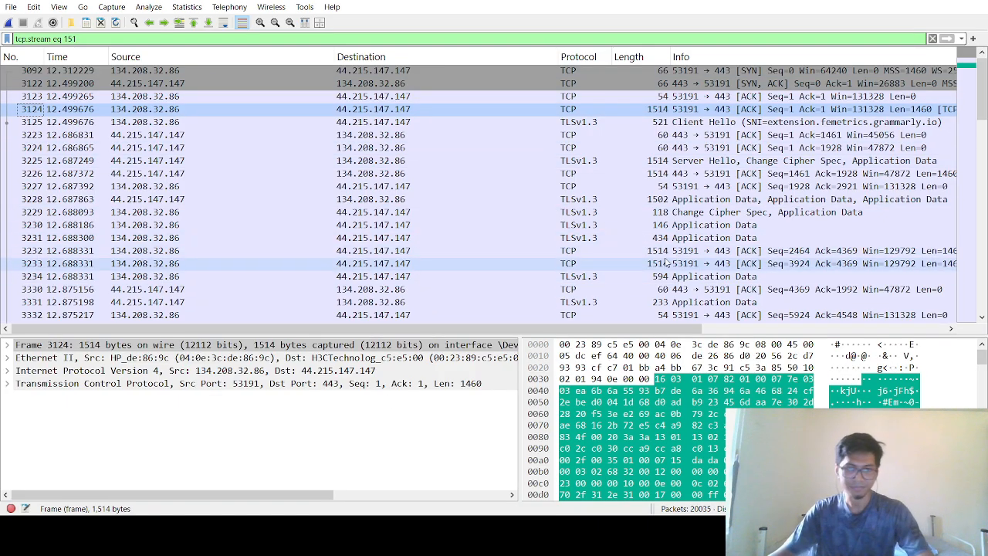
{"action": "left_click", "coordinate": [205, 122]}
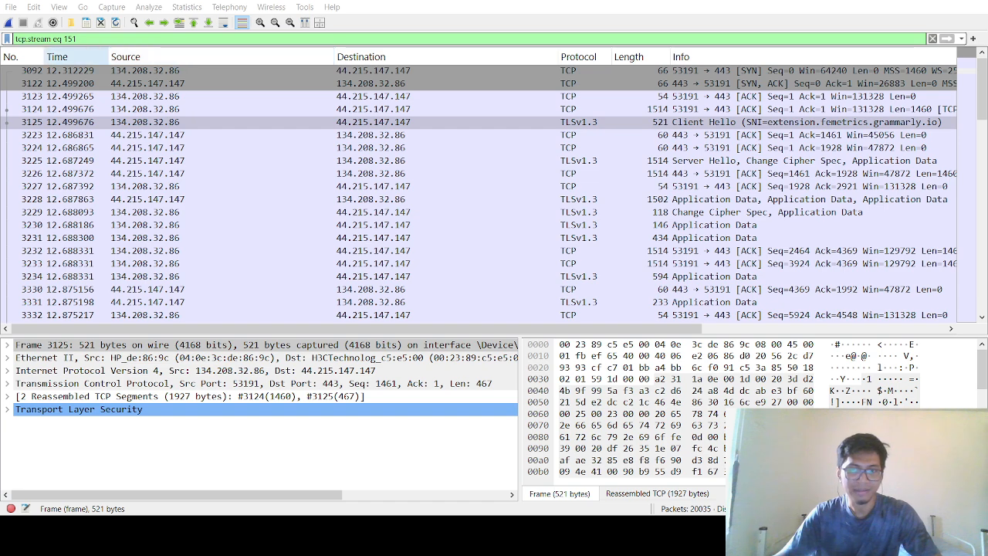
Replace the stream filter with dns to list only the DNS packets
{"action": "left_click_drag", "start_coordinate": [97, 39], "coordinate": [2, 44]}
{"action": "type", "text": "dns"}
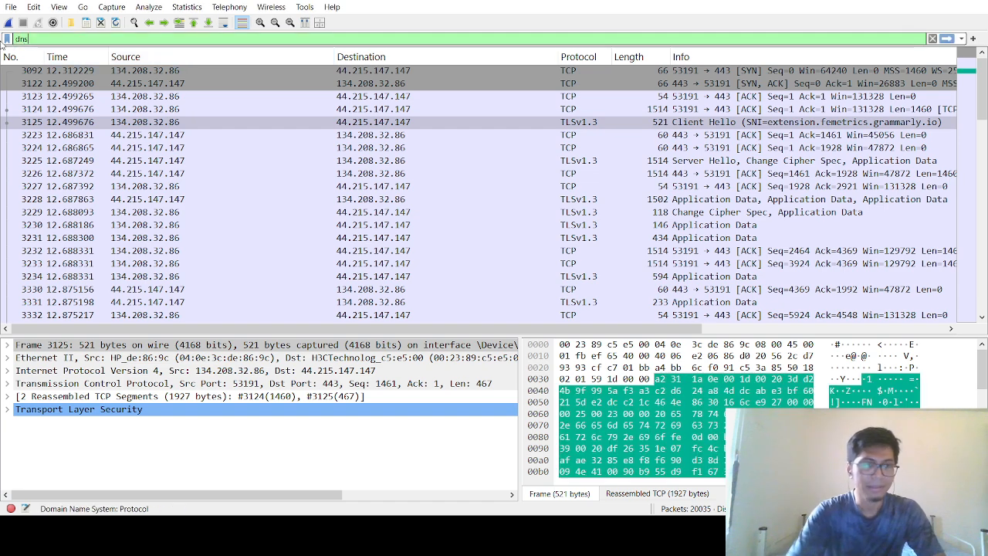
{"action": "key", "text": "Return"}
Examine the DNS type A query for example.com and the addresses in its response near the end of the list
{"action": "scroll", "coordinate": [398, 226], "scroll_direction": "up", "scroll_amount": 5}
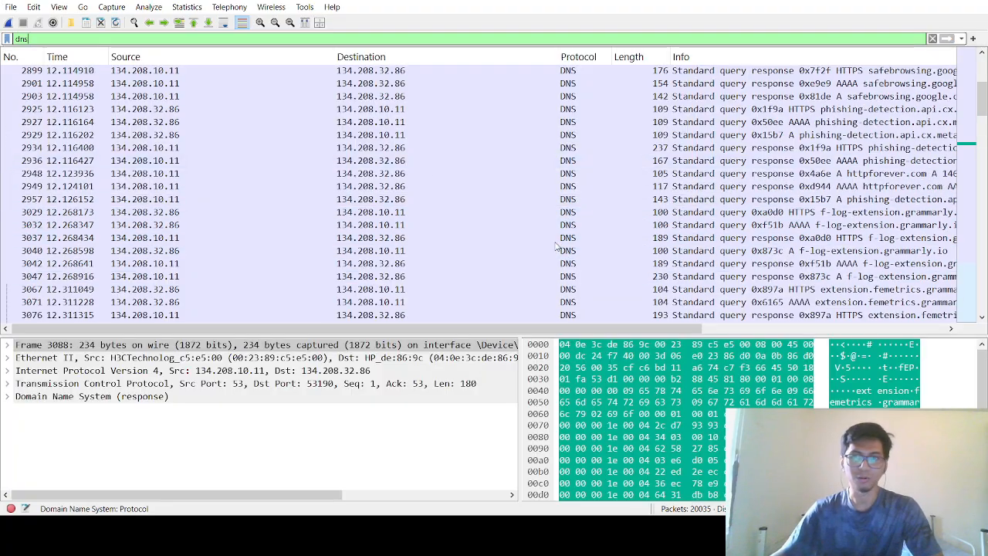
{"action": "scroll", "coordinate": [711, 194], "scroll_direction": "down", "scroll_amount": 15}
{"action": "scroll", "coordinate": [716, 231], "scroll_direction": "up", "scroll_amount": 20}
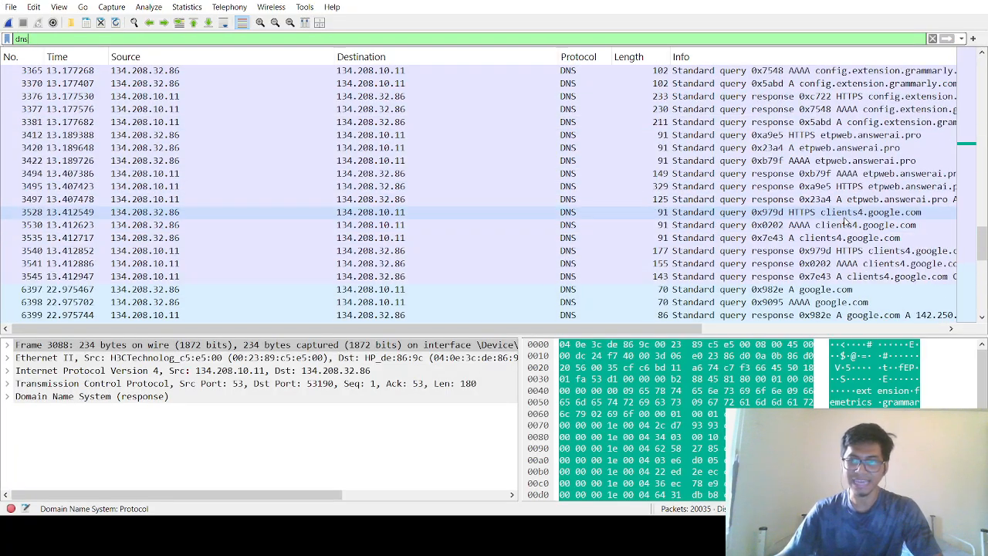
{"action": "left_click_drag", "start_coordinate": [980, 172], "coordinate": [980, 296]}
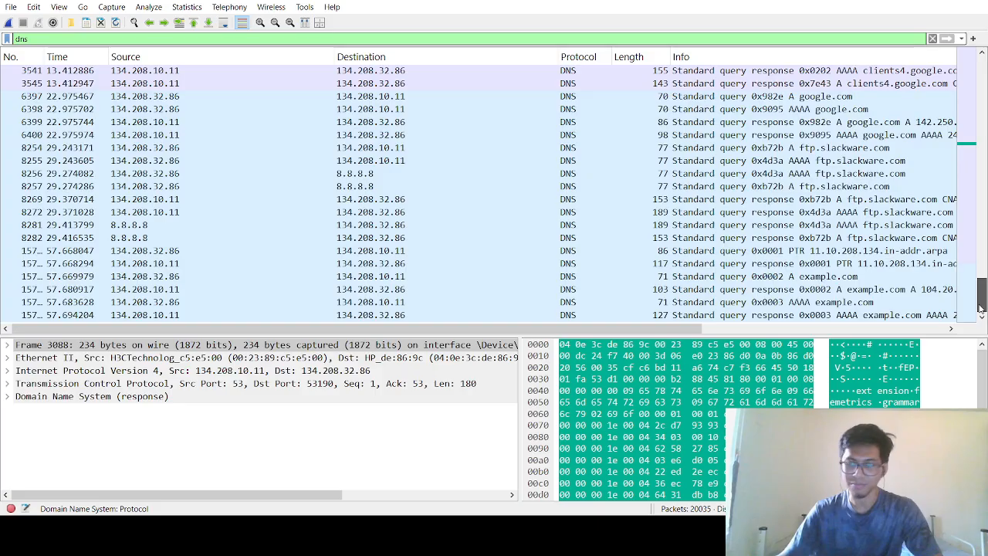
{"action": "left_click", "coordinate": [775, 291]}
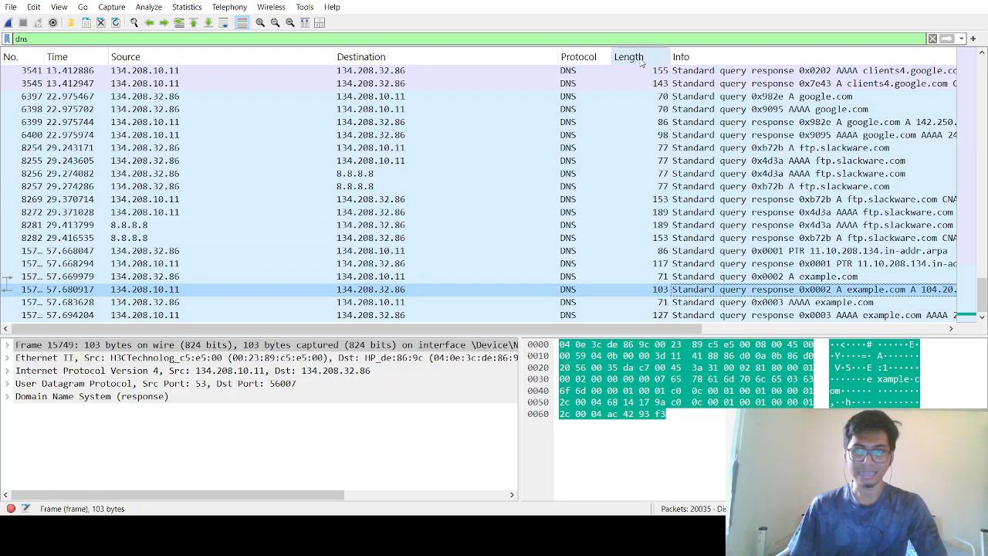
{"action": "left_click_drag", "start_coordinate": [665, 328], "coordinate": [909, 329]}
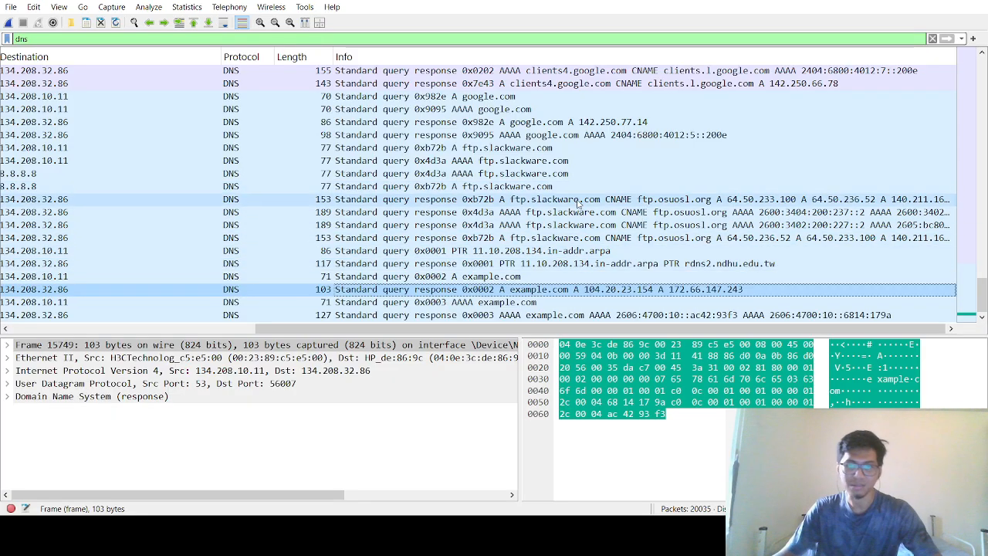
{"action": "left_click", "coordinate": [545, 277]}
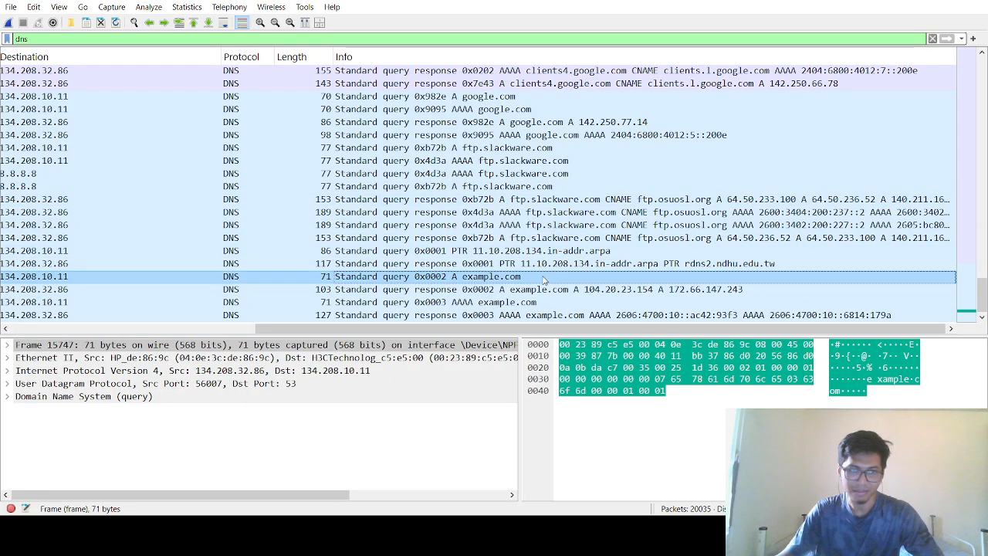
{"action": "left_click", "coordinate": [582, 290]}
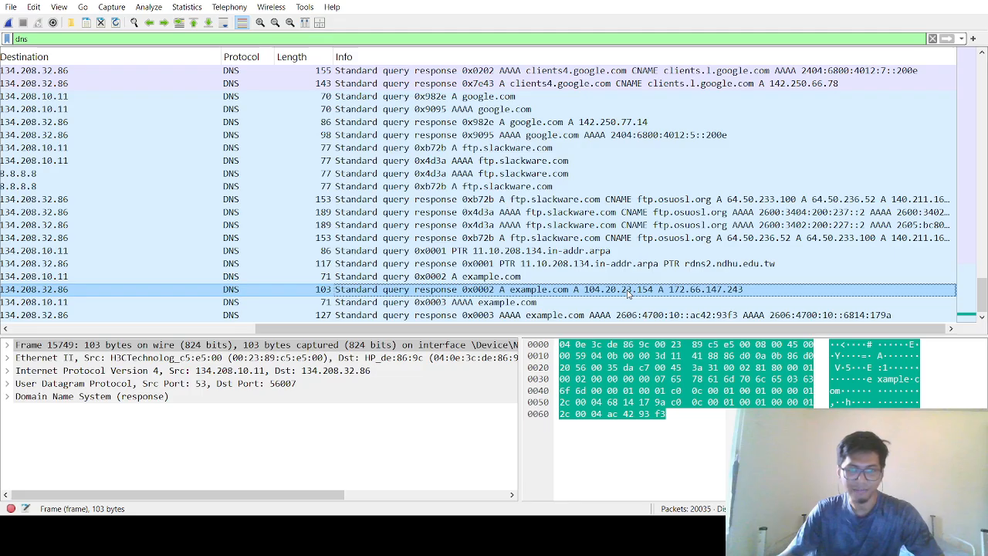
Follow the UDP stream of the DNS type A query for example.com and close the stream view
{"action": "left_click", "coordinate": [502, 278]}
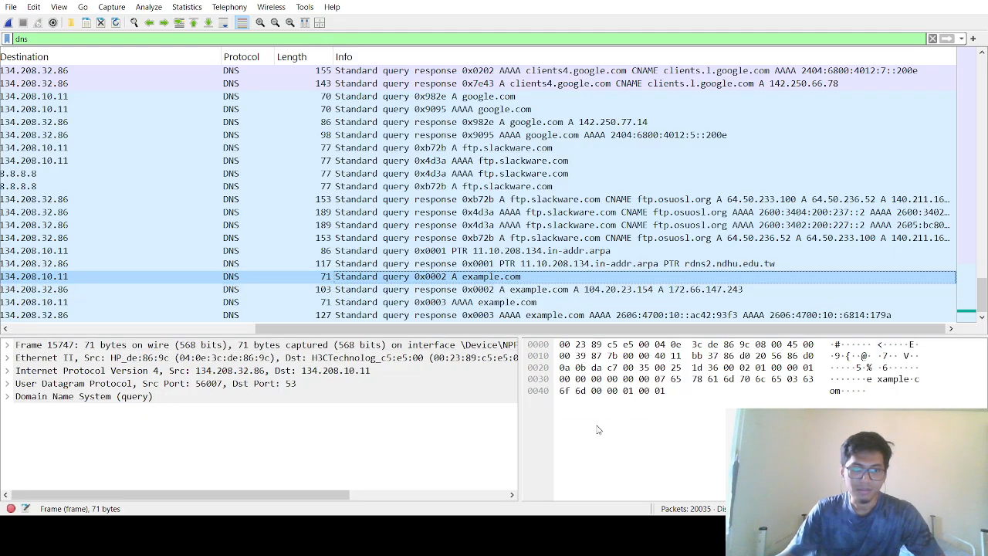
{"action": "left_click", "coordinate": [720, 454]}
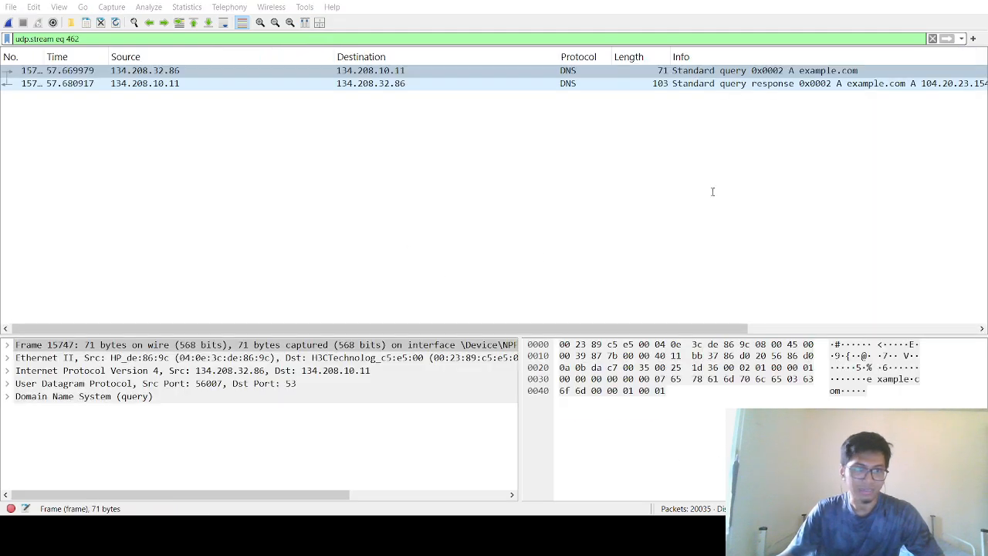
{"action": "left_click", "coordinate": [359, 27]}
{"action": "left_click", "coordinate": [741, 456]}
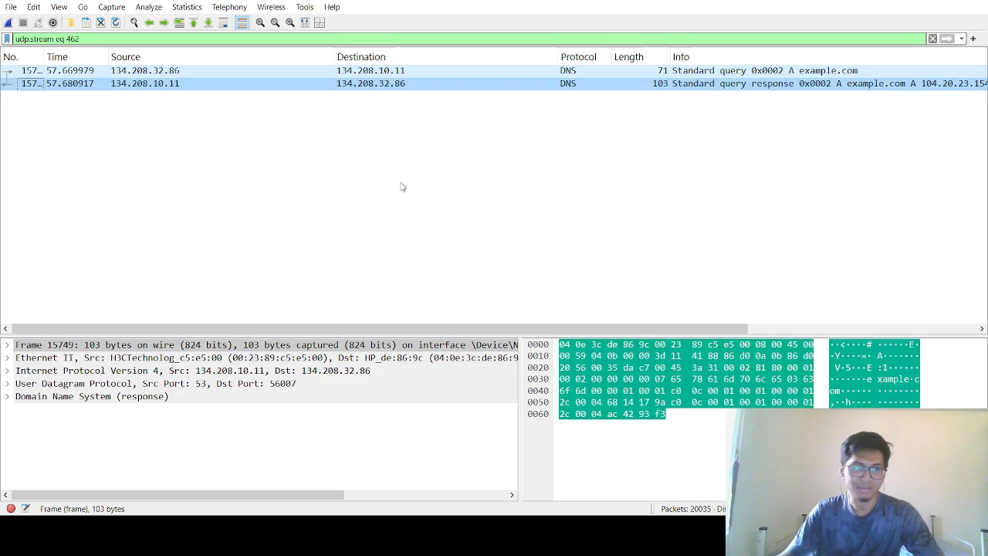
Replace the UDP stream filter with dns to list all DNS packets again
{"action": "left_click_drag", "start_coordinate": [106, 38], "coordinate": [10, 38]}
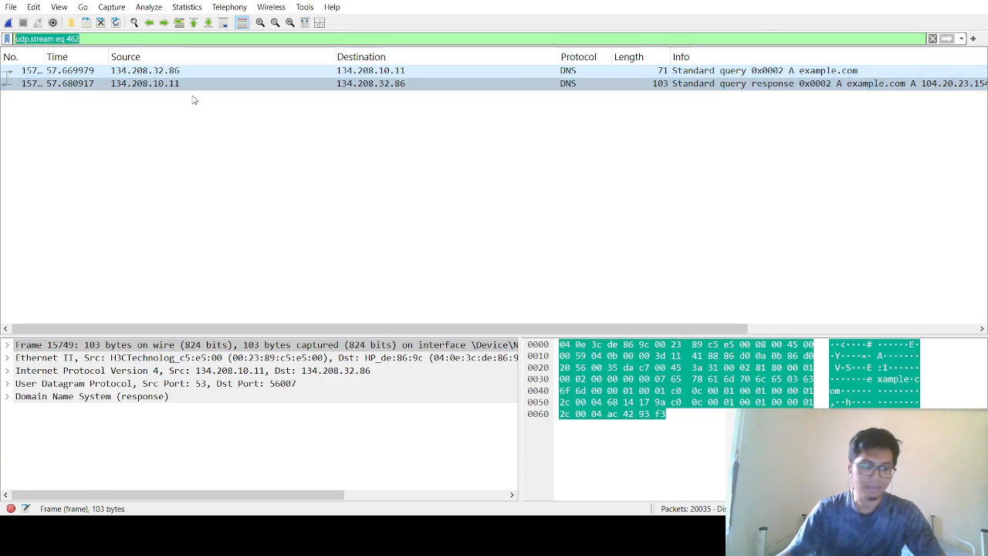
{"action": "type", "text": "dns"}
{"action": "key", "text": "Return"}
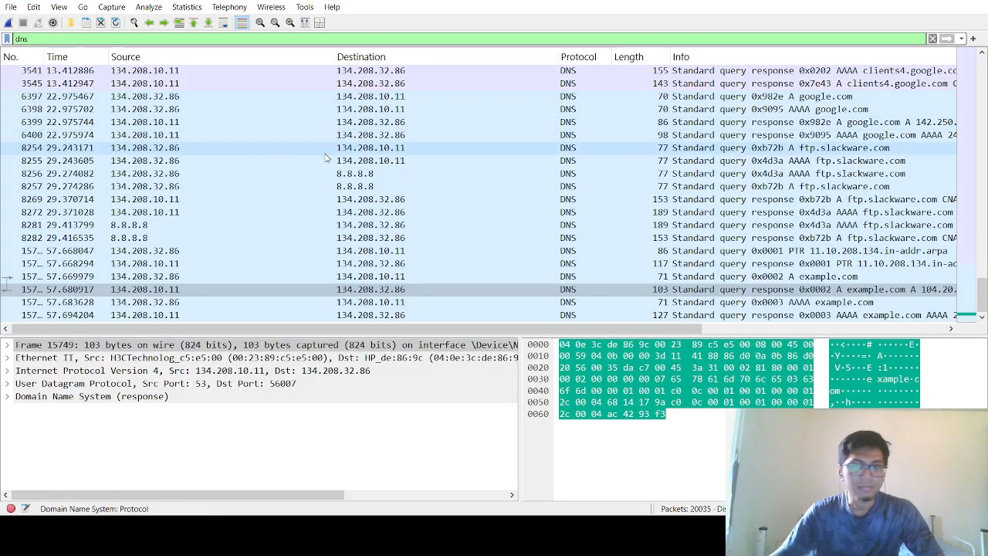
Examine the Domain Name System and User Datagram Protocol details of the example.com type A response and its matching query
{"action": "double_click", "coordinate": [37, 399]}
{"action": "scroll", "coordinate": [31, 416], "scroll_direction": "down", "scroll_amount": 2}
{"action": "scroll", "coordinate": [24, 401], "scroll_direction": "up", "scroll_amount": 2}
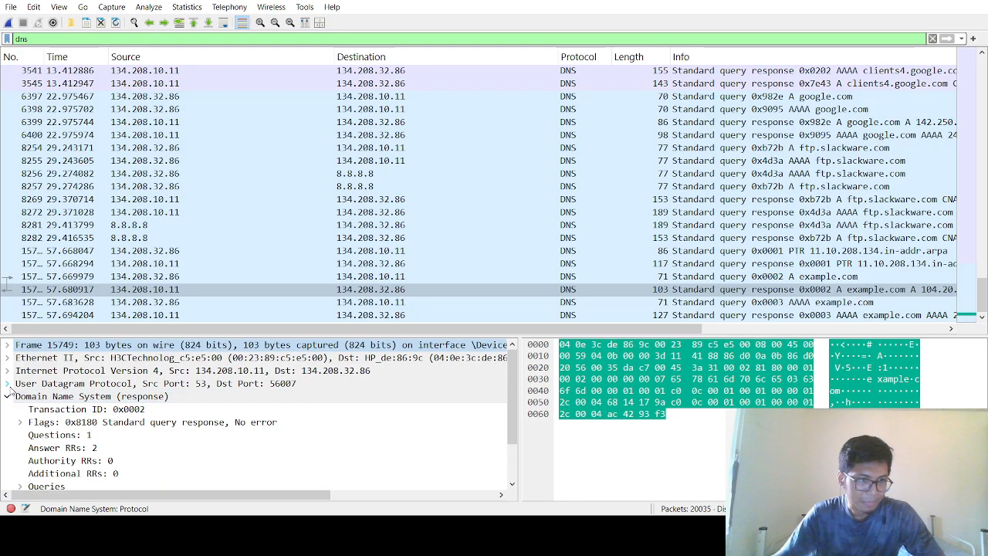
{"action": "left_click", "coordinate": [7, 384]}
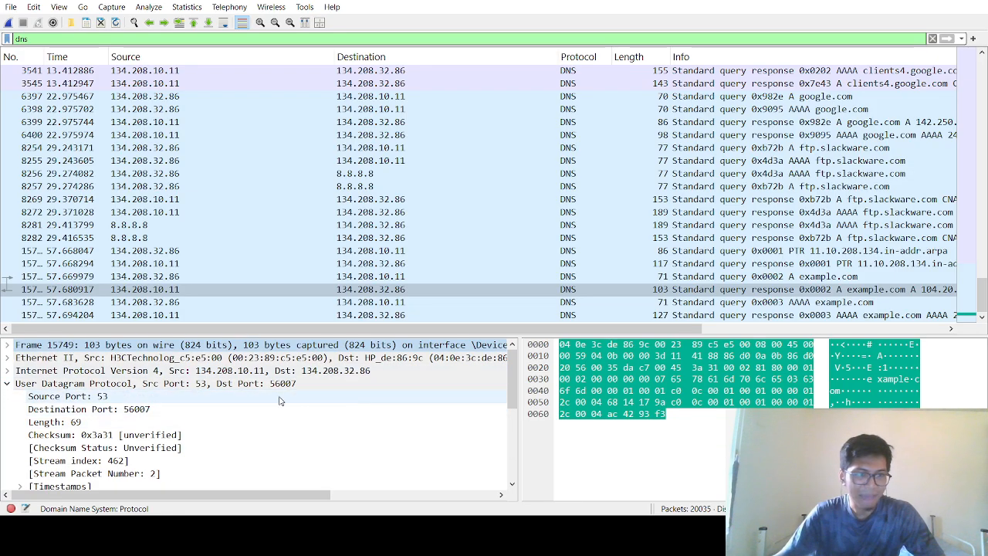
{"action": "key", "text": "alt+Tab"}
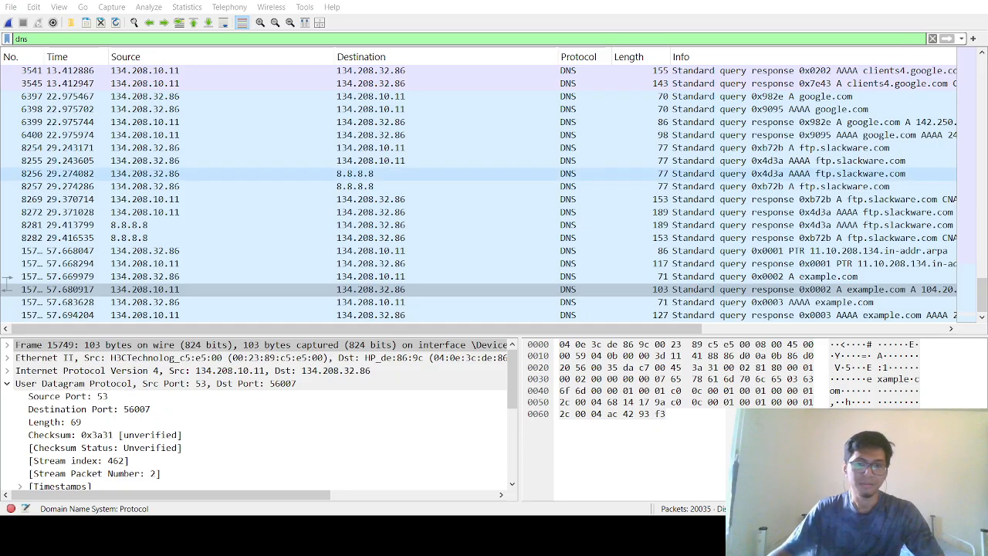
{"action": "left_click", "coordinate": [778, 276]}
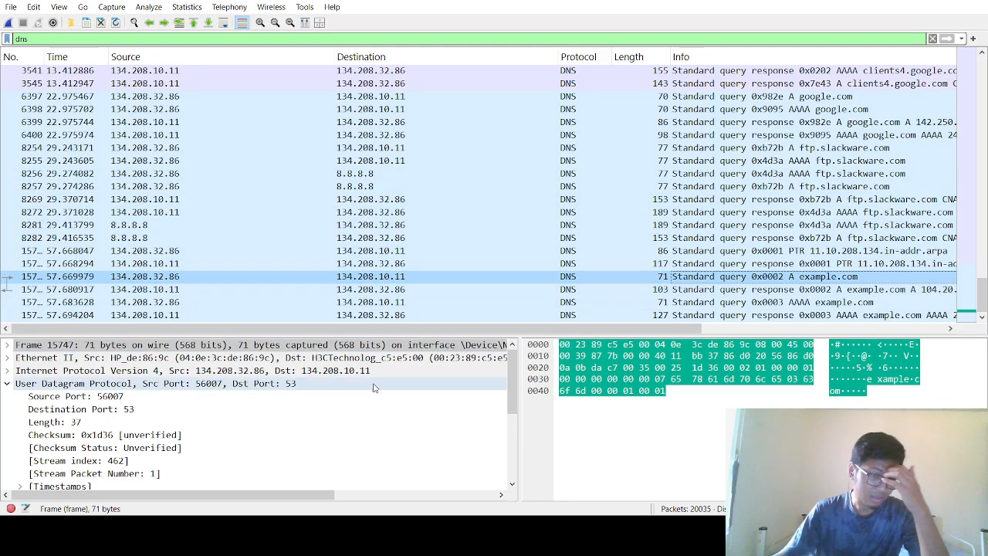
{"action": "left_click", "coordinate": [6, 383]}
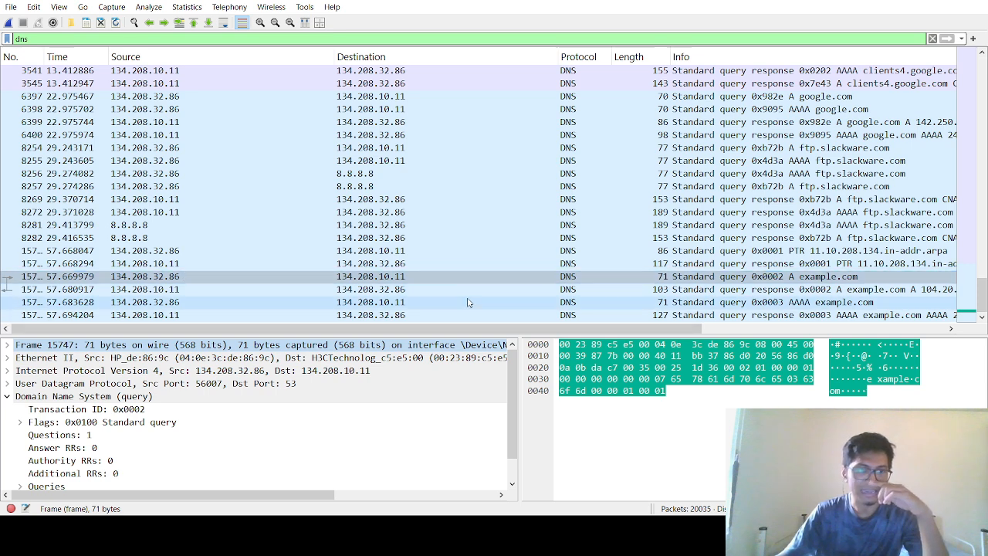
{"action": "key", "text": "alt+Tab"}
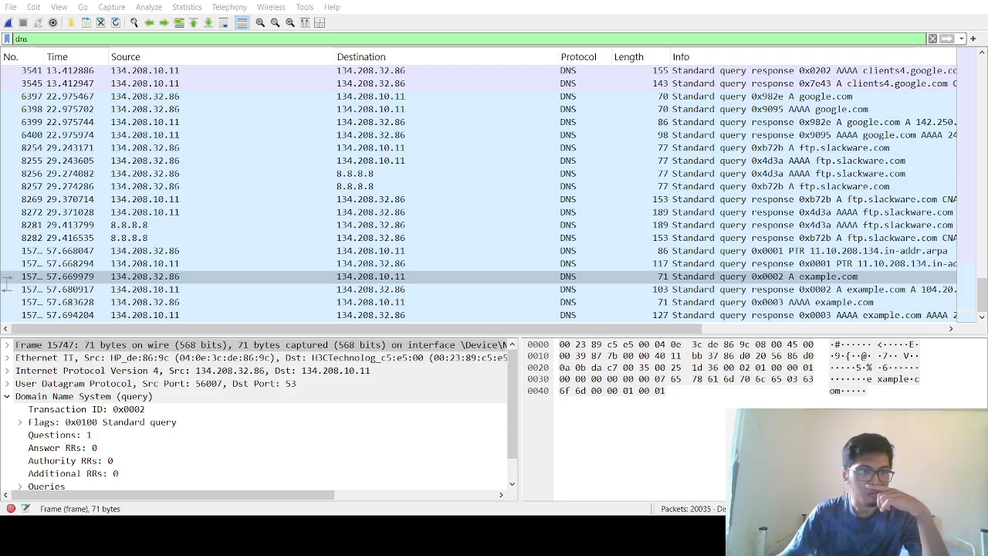
{"action": "key", "text": "alt+Tab"}
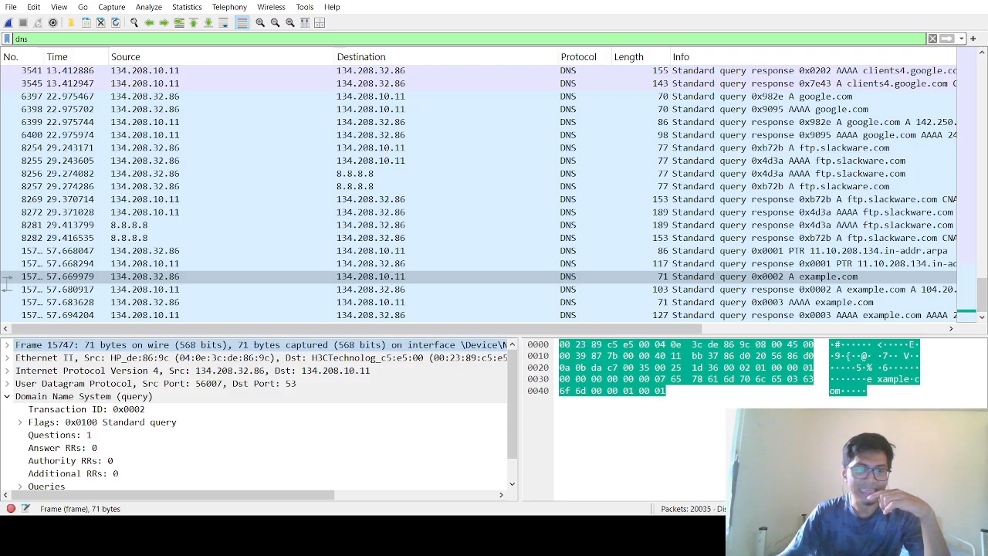
{"action": "key", "text": "alt+Tab"}
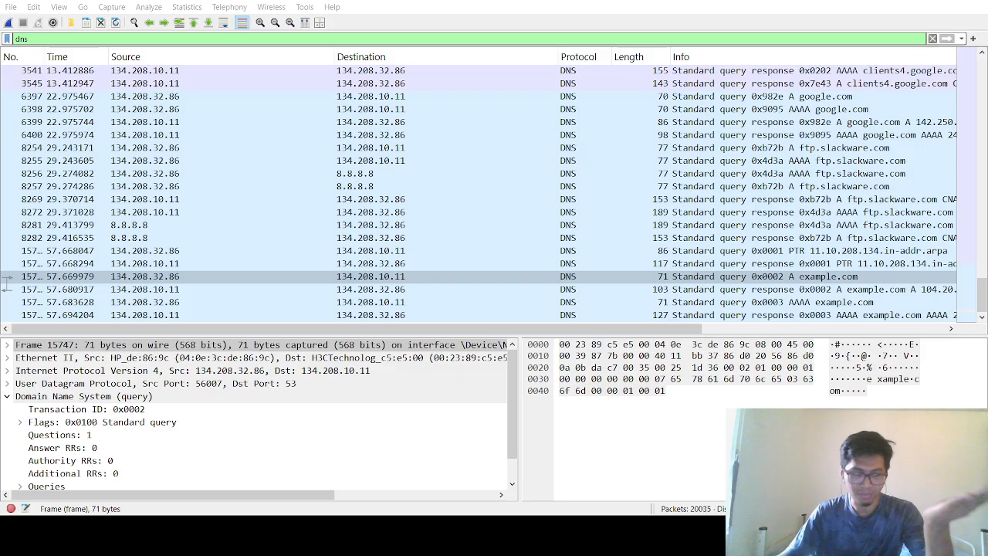
{"action": "key", "text": "alt+Tab"}
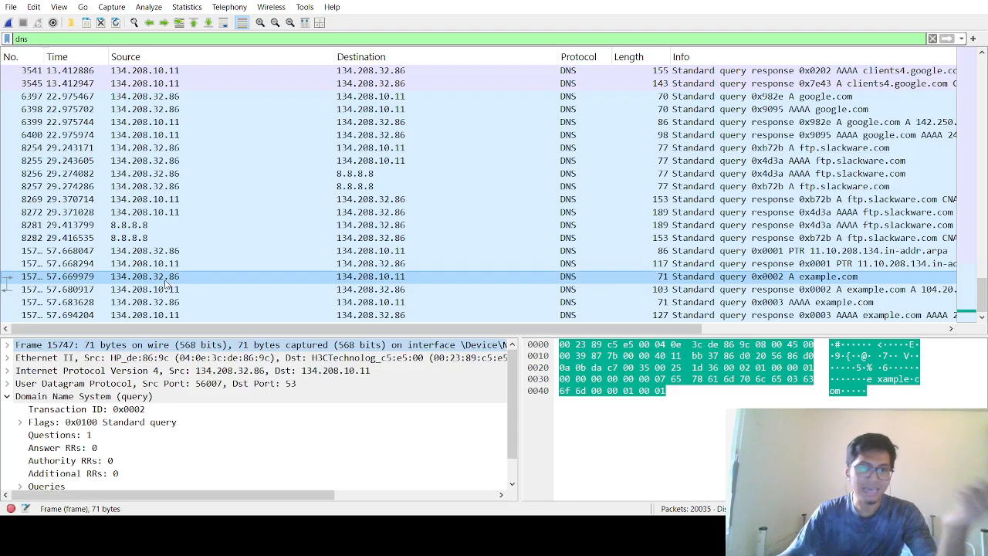
{"action": "key", "text": "alt+Tab"}
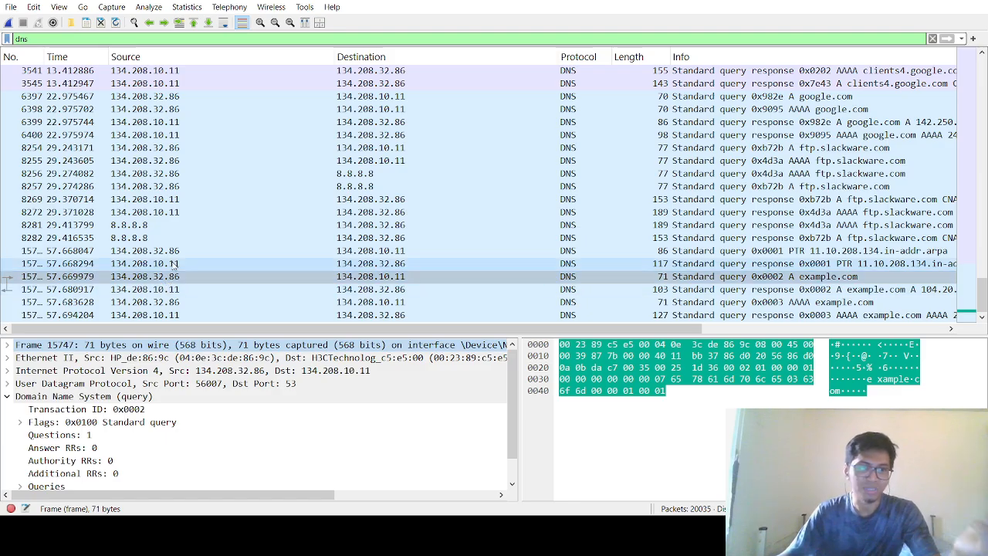
{"action": "key", "text": "alt+Tab"}
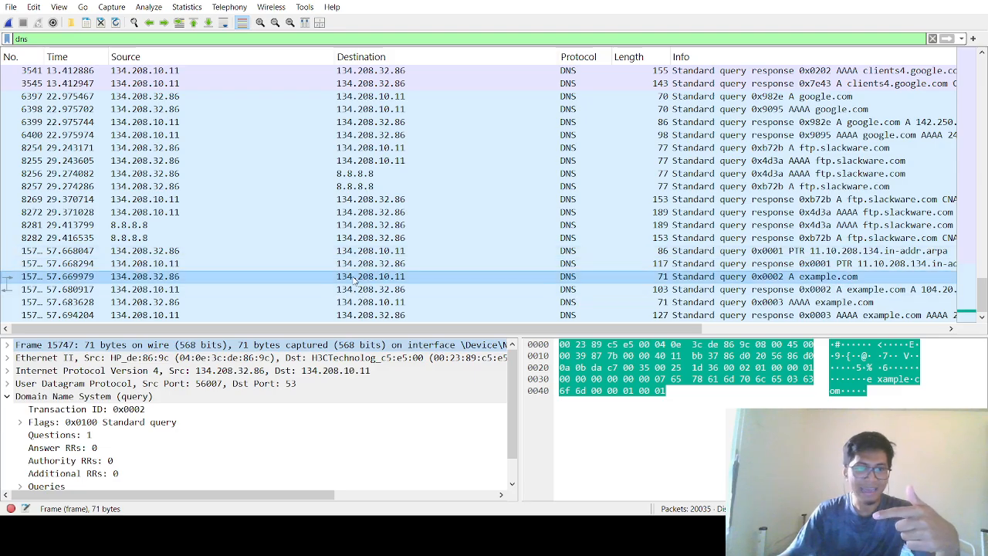
{"action": "key", "text": "alt+Tab"}
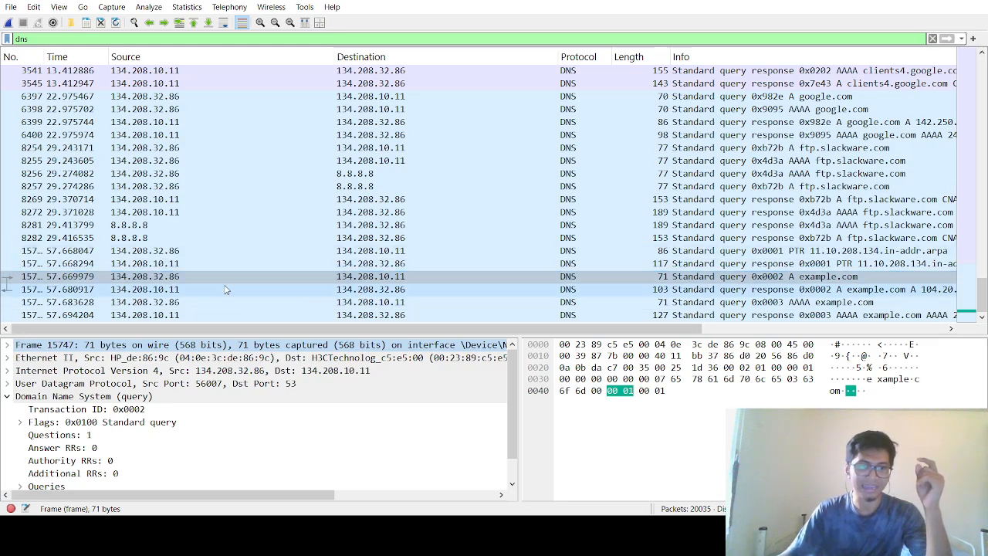
Examine the Domain Name System section of the example.com type A query, including its Queries and Flags
{"action": "left_click", "coordinate": [372, 278]}
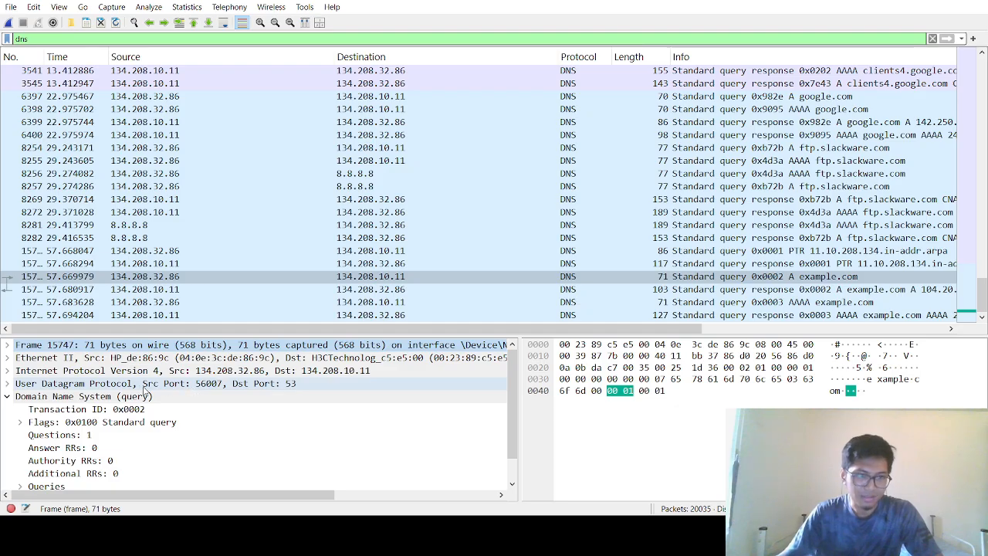
{"action": "left_click", "coordinate": [221, 108]}
{"action": "left_click", "coordinate": [355, 276]}
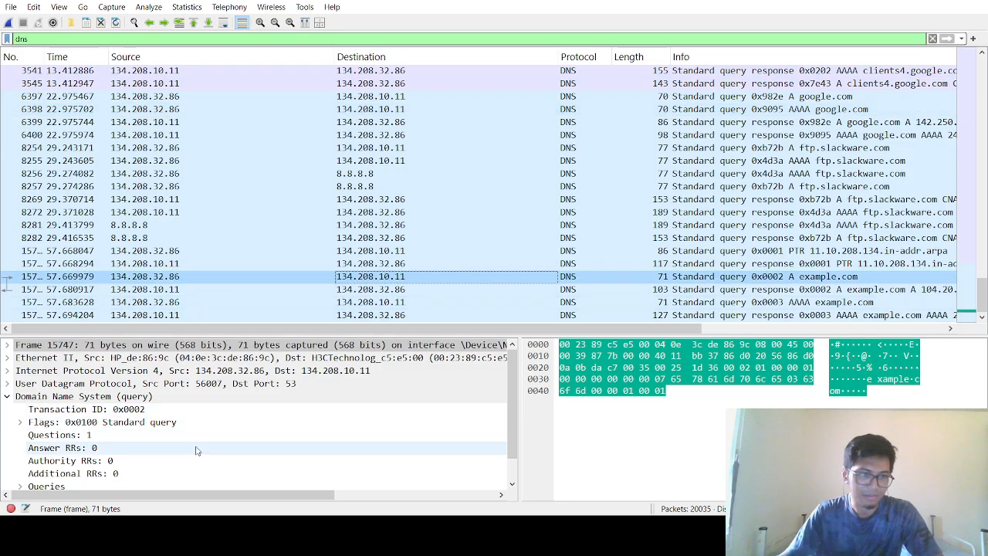
{"action": "scroll", "coordinate": [241, 436], "scroll_direction": "down", "scroll_amount": 1}
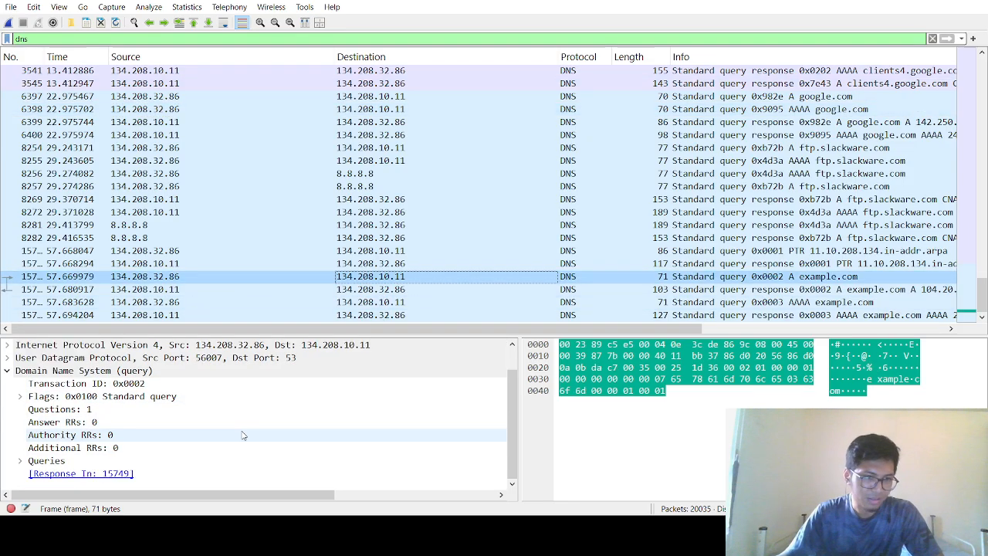
{"action": "left_click", "coordinate": [19, 461]}
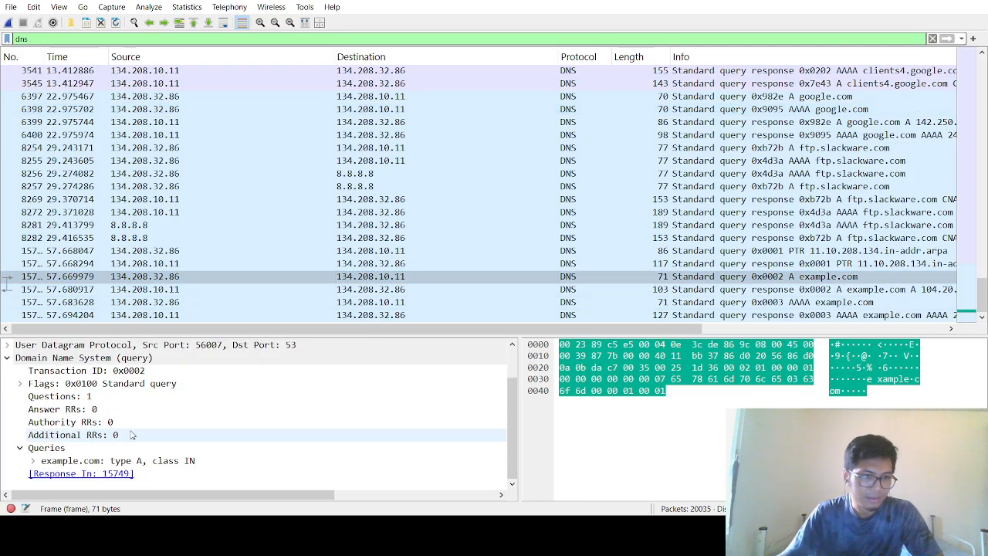
{"action": "left_click", "coordinate": [21, 388]}
{"action": "left_click", "coordinate": [20, 384]}
Examine the User Datagram Protocol fields of the example.com query, and collapse its DNS and UDP sections
{"action": "left_click", "coordinate": [7, 384]}
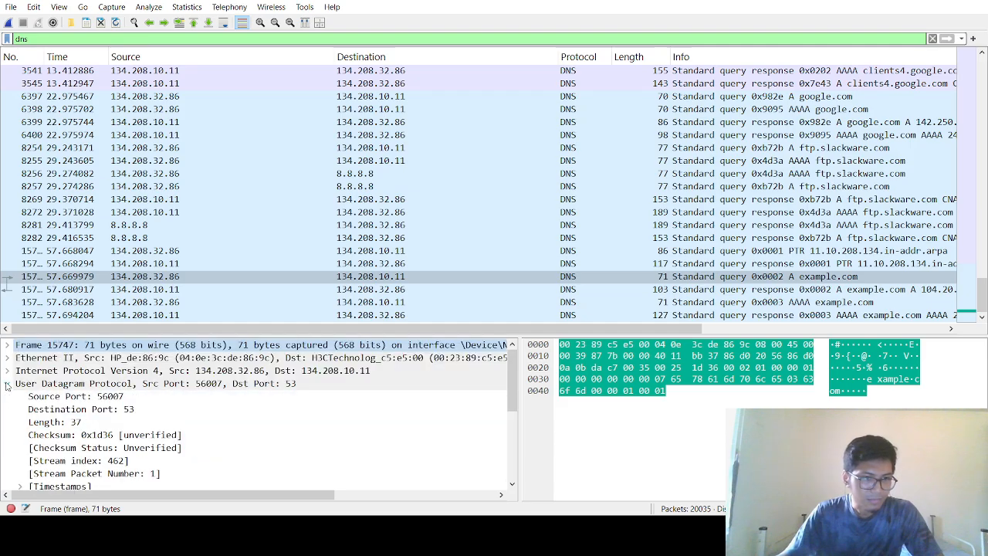
{"action": "left_click", "coordinate": [7, 384]}
{"action": "left_click", "coordinate": [7, 395]}
{"action": "left_click", "coordinate": [7, 383]}
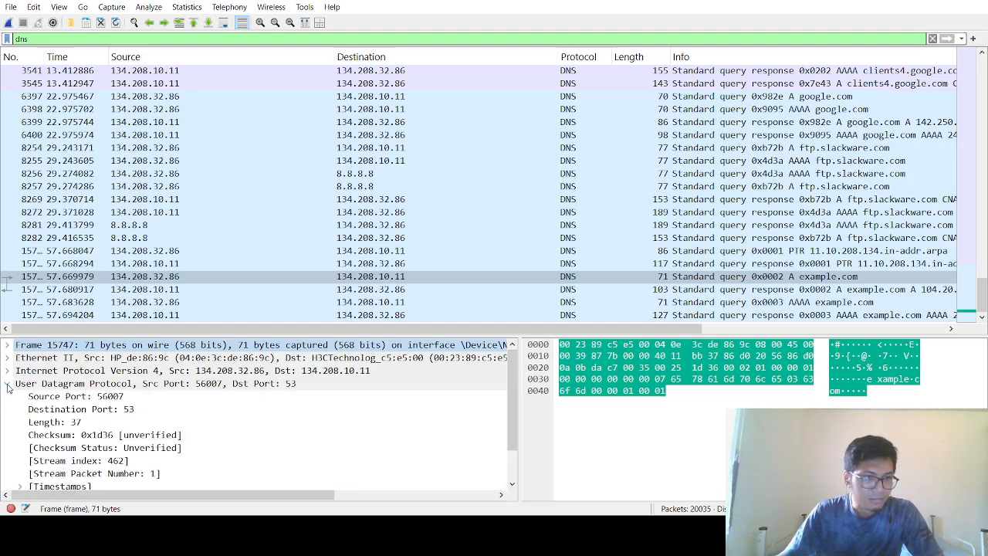
{"action": "scroll", "coordinate": [29, 424], "scroll_direction": "down", "scroll_amount": 1}
{"action": "scroll", "coordinate": [29, 424], "scroll_direction": "up", "scroll_amount": 1}
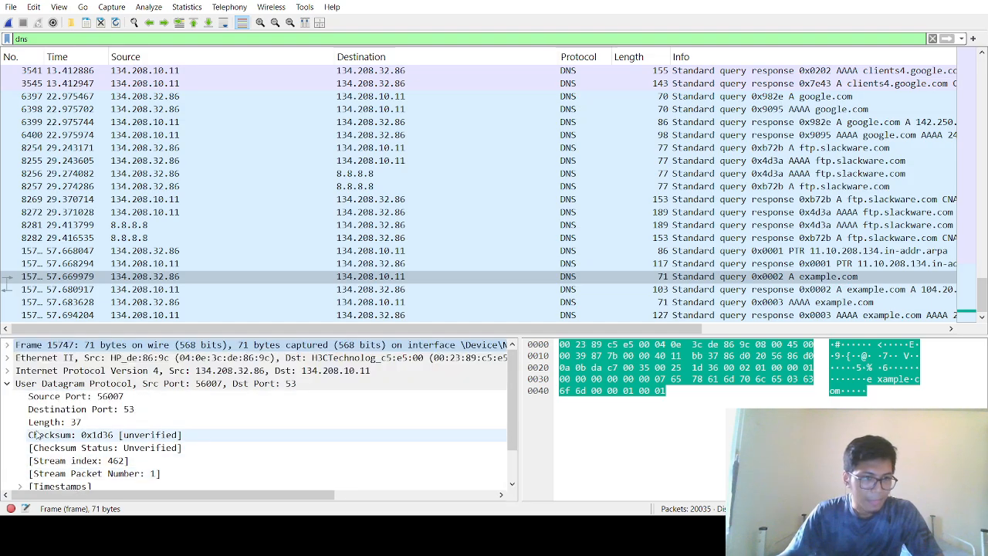
{"action": "left_click", "coordinate": [7, 383]}
Check the Internet Protocol, Ethernet II and Frame details of the example.com query, collapsing each one again
{"action": "left_click", "coordinate": [7, 370]}
{"action": "left_click", "coordinate": [6, 370]}
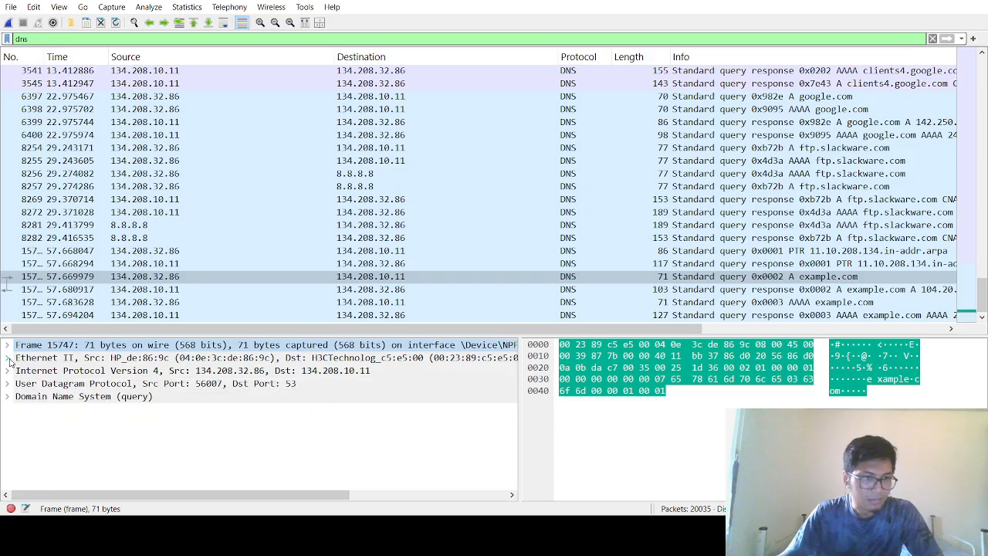
{"action": "left_click", "coordinate": [7, 358]}
{"action": "left_click", "coordinate": [7, 358]}
{"action": "left_click", "coordinate": [7, 345]}
{"action": "left_click", "coordinate": [8, 346]}
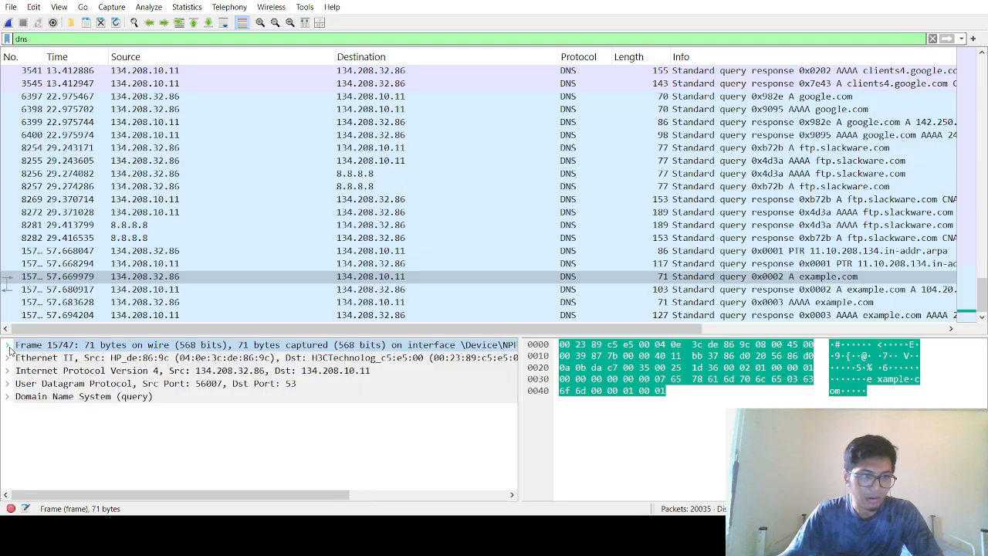
{"action": "left_click", "coordinate": [8, 345]}
{"action": "left_click", "coordinate": [8, 345]}
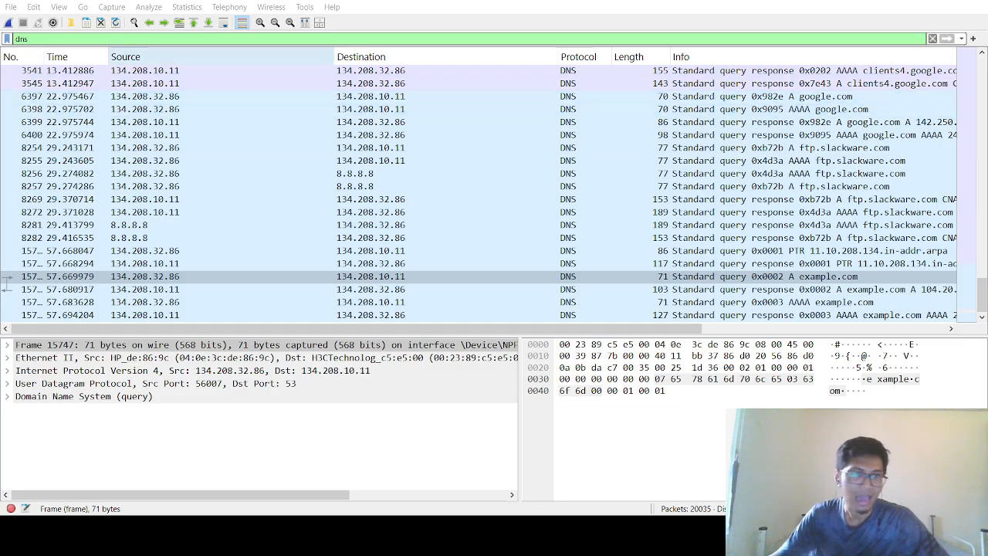
Replace the dns filter with icmp to list only the ICMP packets
{"action": "double_click", "coordinate": [22, 39]}
{"action": "type", "text": "ICMP"}
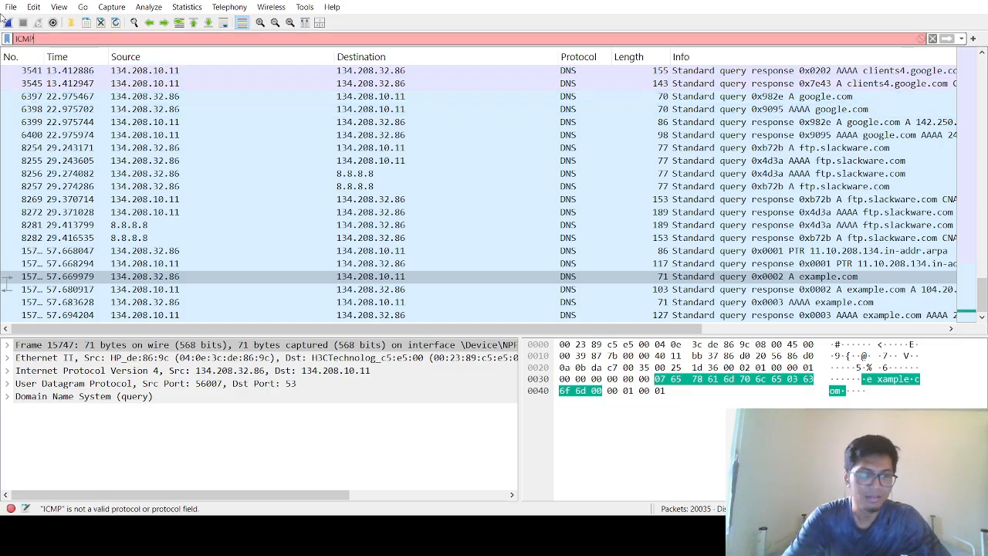
{"action": "key", "text": "BackSpace"}
{"action": "key", "text": "BackSpace"}
{"action": "key", "text": "BackSpace"}
{"action": "key", "text": "BackSpace"}
{"action": "type", "text": "icmp"}
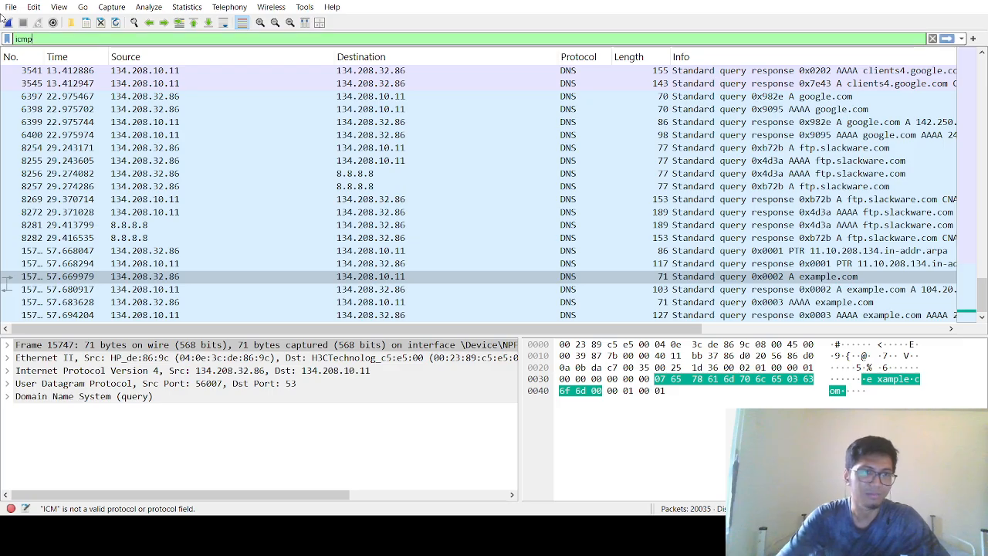
{"action": "key", "text": "Return"}
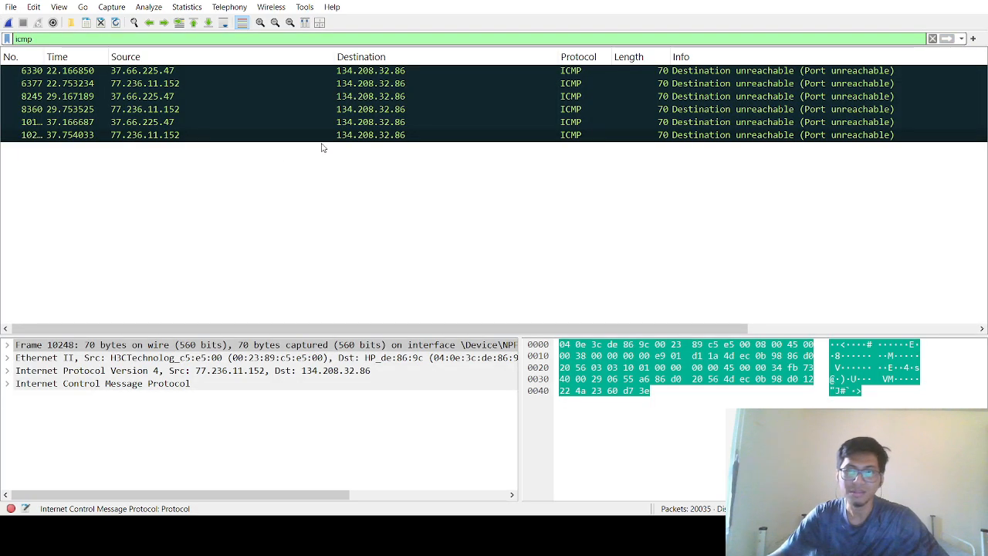
Examine the ICMP Destination unreachable packets sent to 134.208.32.86, comparing their sources and details
{"action": "left_click", "coordinate": [373, 178]}
{"action": "left_click", "coordinate": [463, 109]}
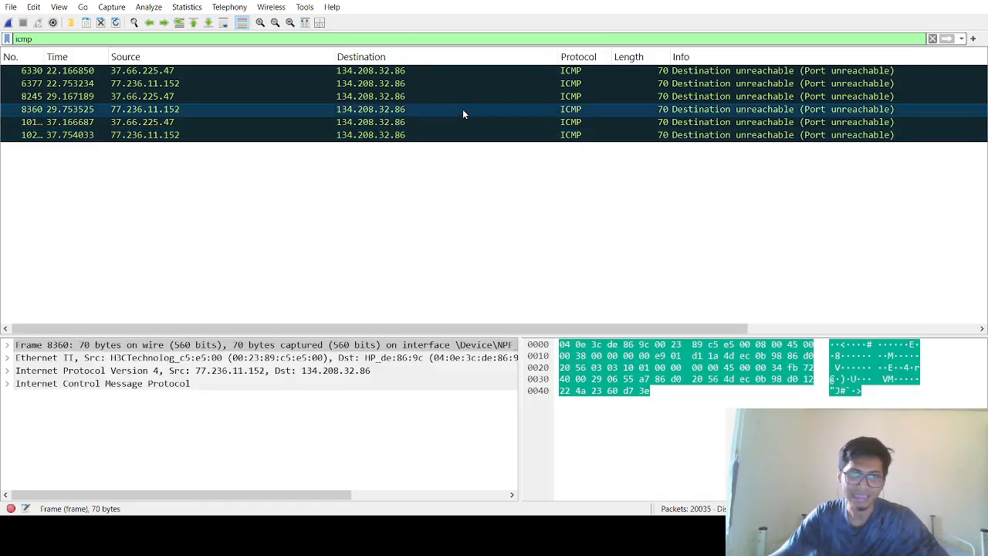
{"action": "left_click", "coordinate": [461, 112], "text": "ctrl"}
{"action": "left_click", "coordinate": [419, 112]}
{"action": "left_click", "coordinate": [415, 137]}
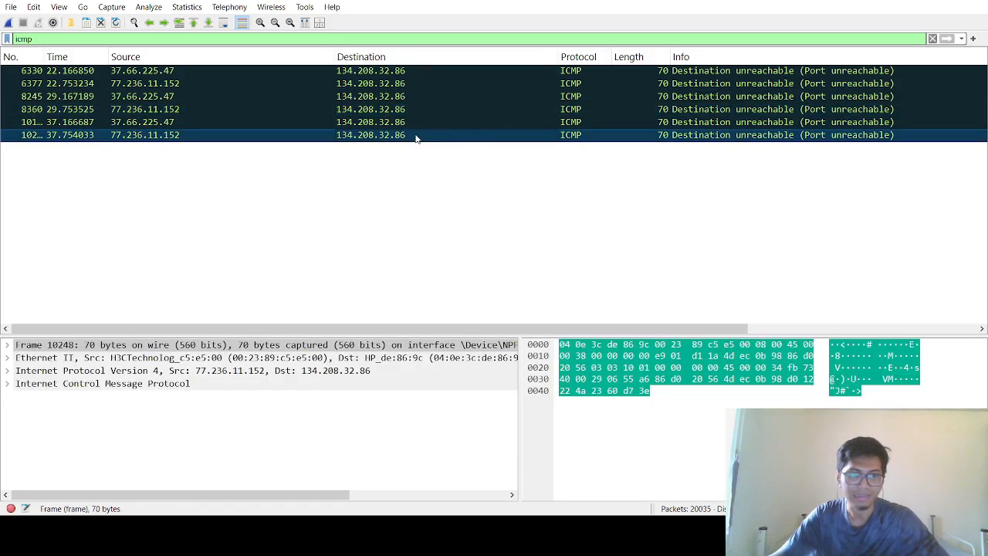
{"action": "left_click", "coordinate": [411, 155]}
{"action": "left_click", "coordinate": [423, 111]}
{"action": "left_click", "coordinate": [425, 134]}
{"action": "left_click", "coordinate": [442, 71]}
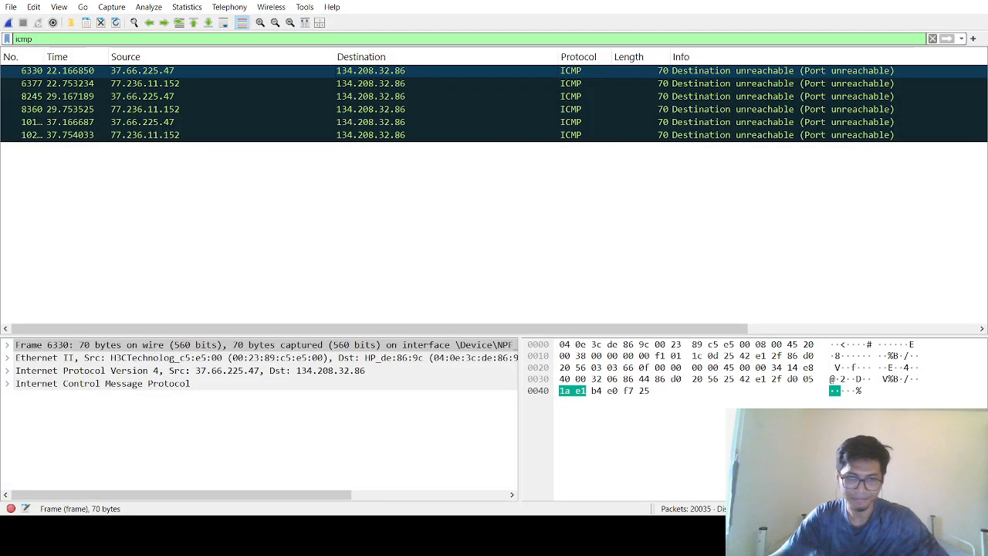
{"action": "left_click", "coordinate": [703, 174]}
{"action": "left_click", "coordinate": [656, 124]}
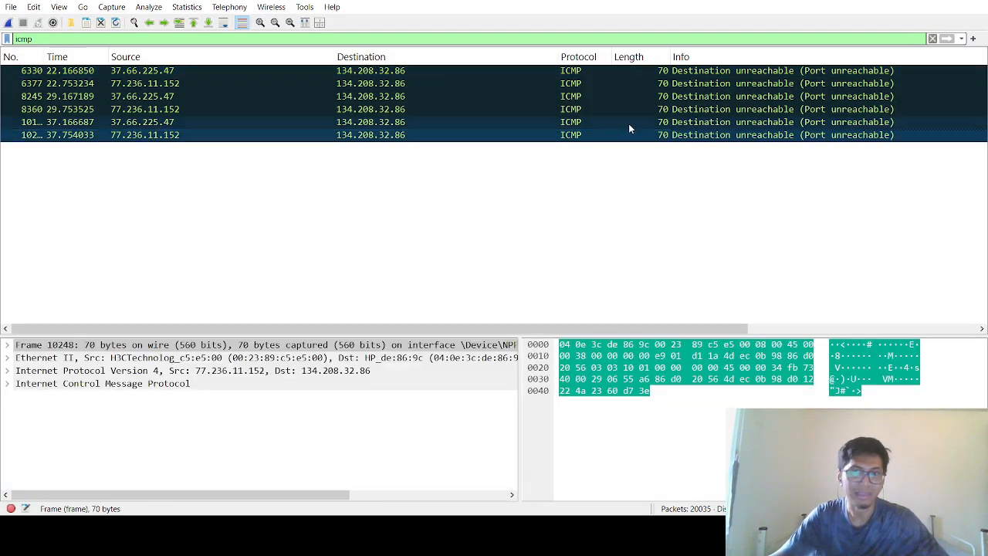
{"action": "left_click", "coordinate": [623, 101]}
{"action": "left_click", "coordinate": [605, 77]}
{"action": "left_click", "coordinate": [563, 108]}
{"action": "left_click", "coordinate": [502, 135]}
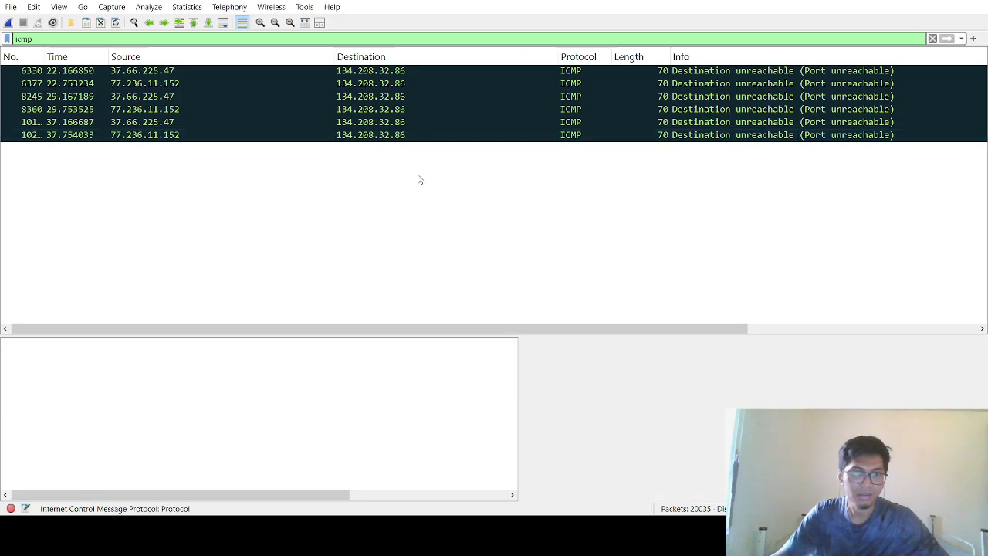
Replace the icmp filter with tcp.flags.reset == 1 to list only the TCP reset packets
{"action": "left_click", "coordinate": [417, 176]}
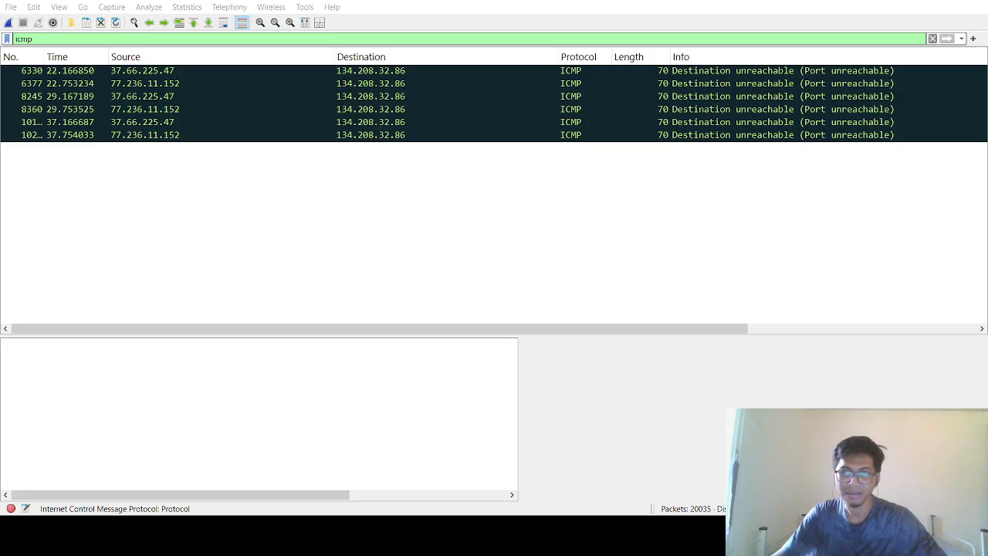
{"action": "key", "text": "ctrl+a"}
{"action": "type", "text": "tcp.flags.reset == 1"}
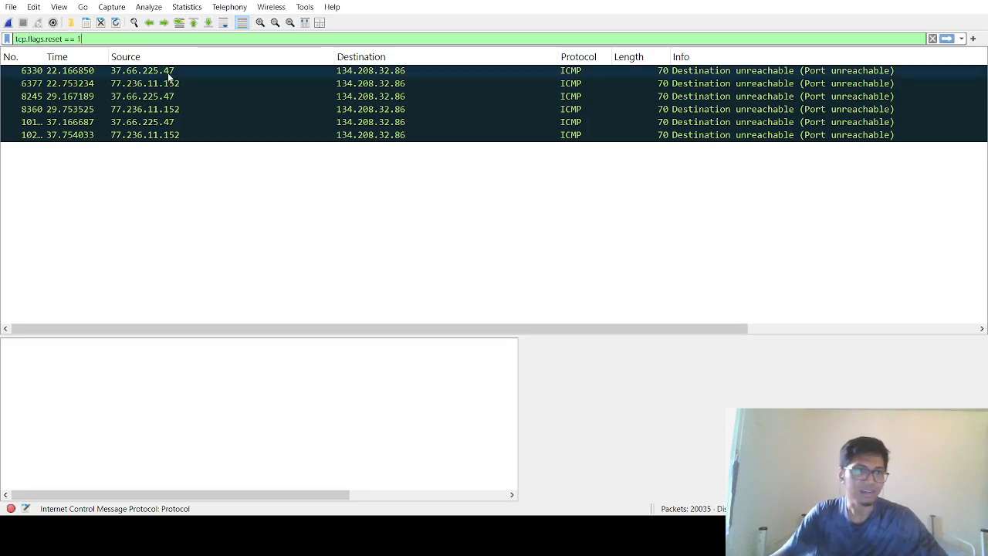
{"action": "key", "text": "Return"}
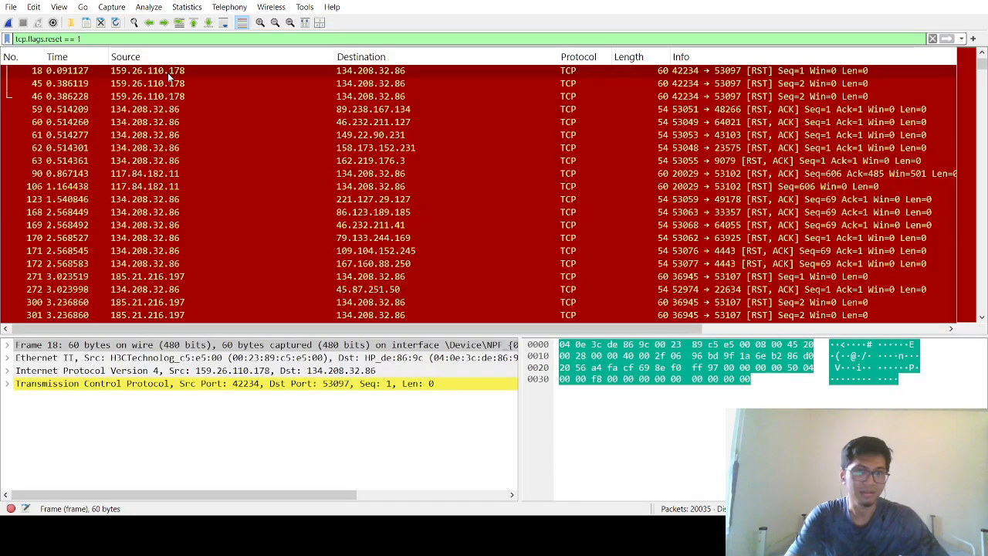
Browse the TCP reset packets across the whole capture, checking the details of a couple of them
{"action": "scroll", "coordinate": [227, 81], "scroll_direction": "down", "scroll_amount": 20}
{"action": "left_click", "coordinate": [586, 213]}
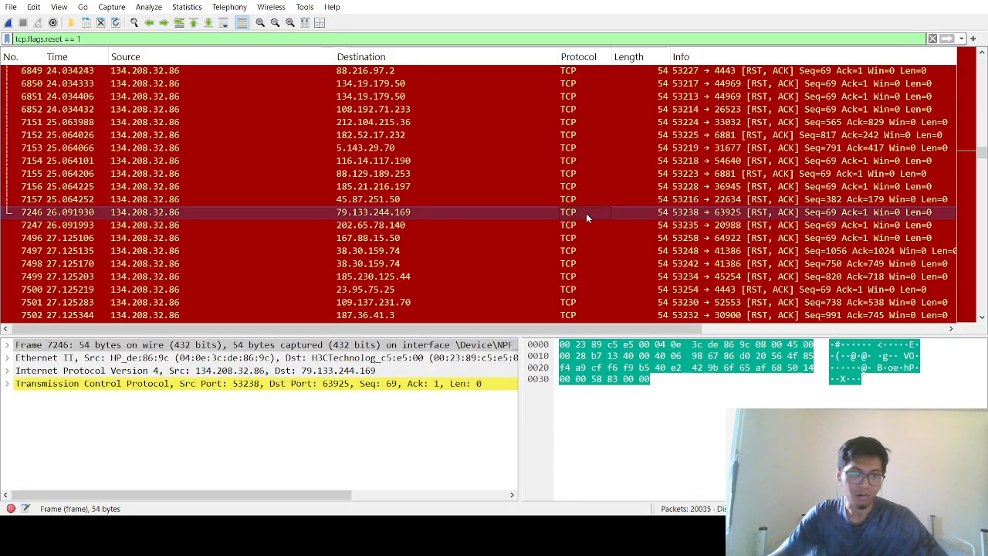
{"action": "scroll", "coordinate": [586, 213], "scroll_direction": "down", "scroll_amount": 20}
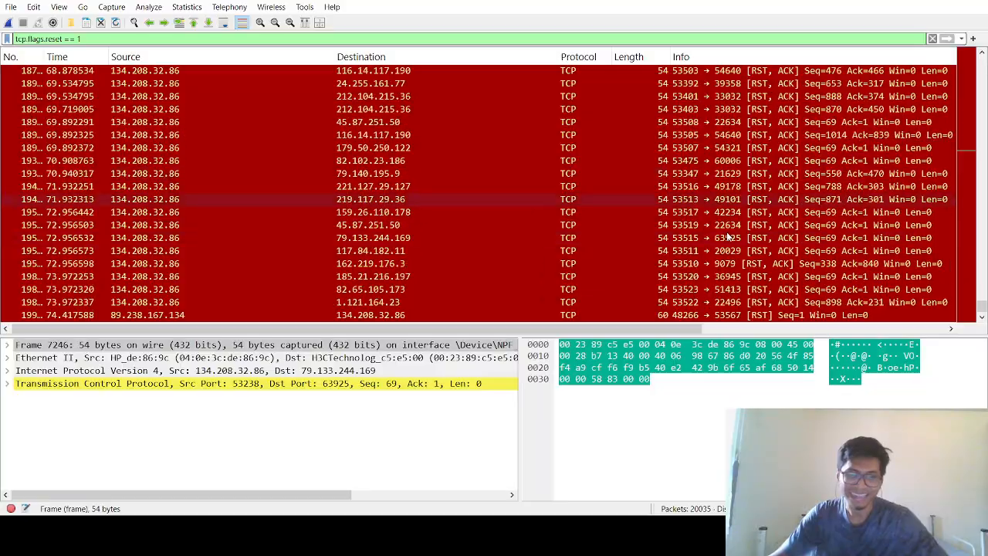
{"action": "scroll", "coordinate": [555, 201], "scroll_direction": "up", "scroll_amount": 6}
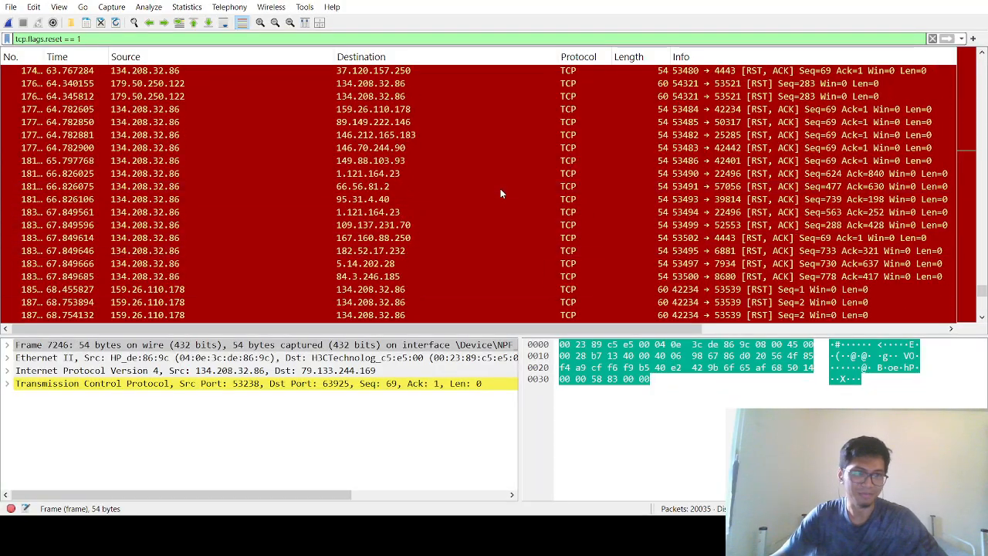
{"action": "left_click", "coordinate": [500, 188]}
{"action": "scroll", "coordinate": [476, 203], "scroll_direction": "up", "scroll_amount": 20}
{"action": "scroll", "coordinate": [643, 227], "scroll_direction": "up", "scroll_amount": 20}
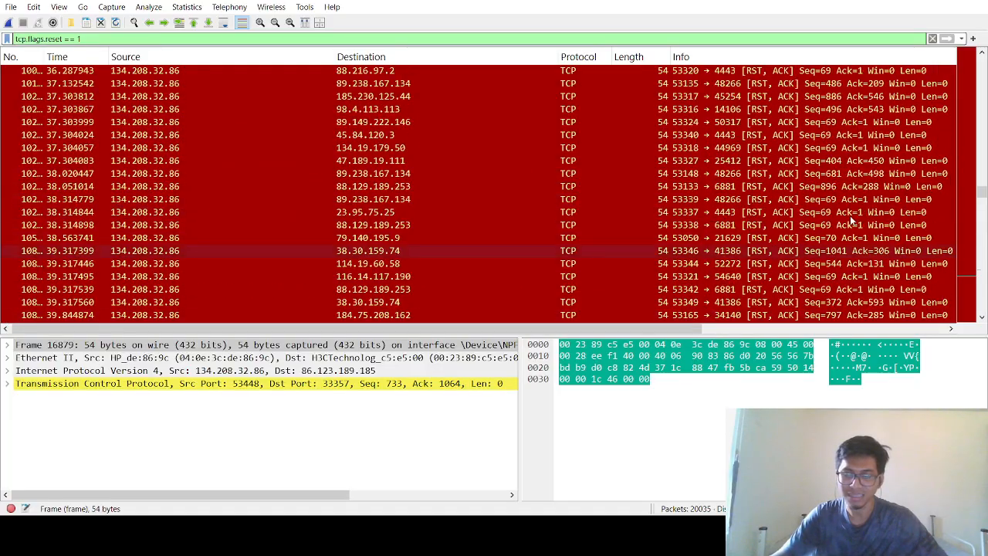
Examine the early reset packets, including packet 4235 to 79.133.244.169, comparing addresses, ports and RST/ACK flags through to the end
{"action": "left_click_drag", "start_coordinate": [981, 166], "coordinate": [977, 84]}
{"action": "scroll", "coordinate": [650, 109], "scroll_direction": "down", "scroll_amount": 6}
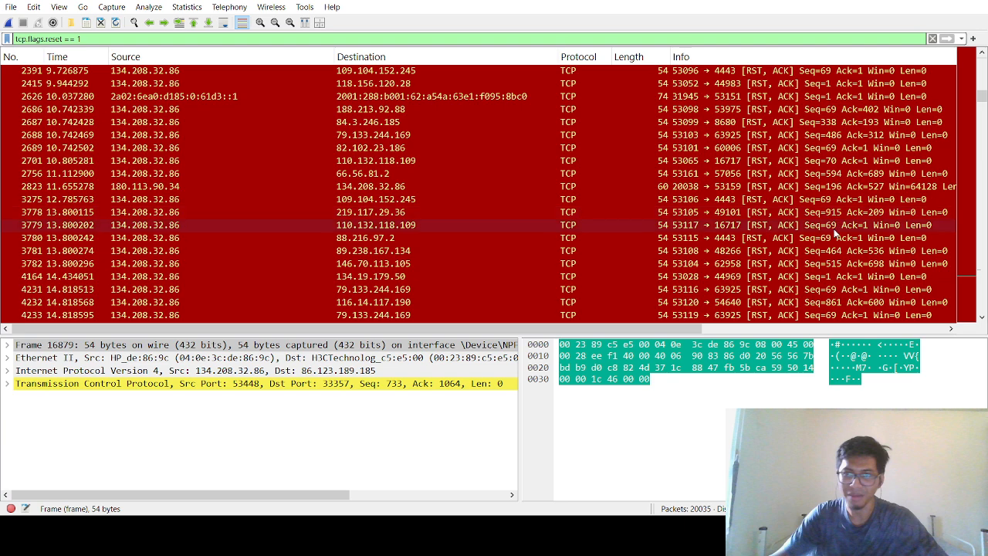
{"action": "scroll", "coordinate": [807, 278], "scroll_direction": "down", "scroll_amount": 2}
{"action": "left_click", "coordinate": [802, 263]}
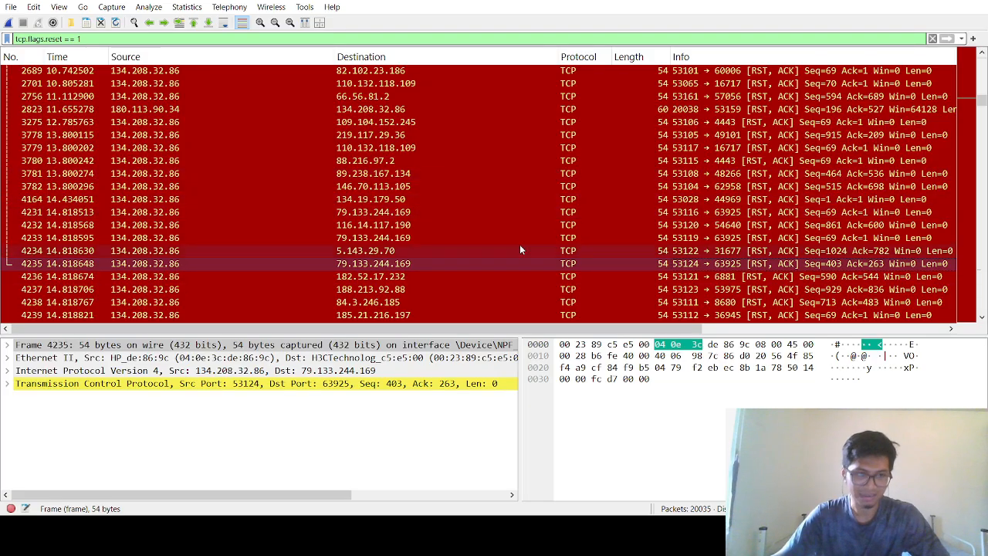
{"action": "scroll", "coordinate": [469, 248], "scroll_direction": "down", "scroll_amount": 6}
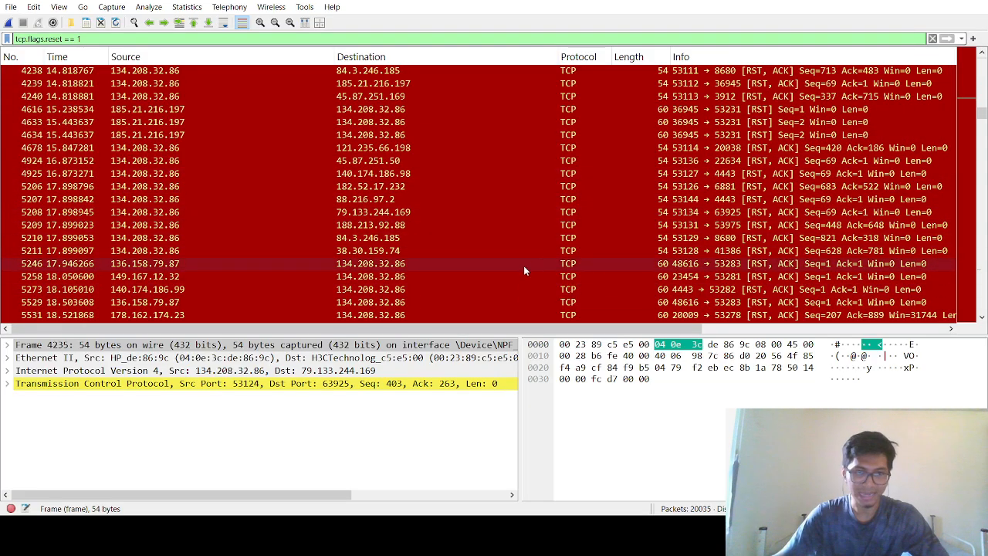
{"action": "scroll", "coordinate": [602, 328], "scroll_direction": "right", "scroll_amount": 5}
{"action": "scroll", "coordinate": [602, 328], "scroll_direction": "down", "scroll_amount": 8}
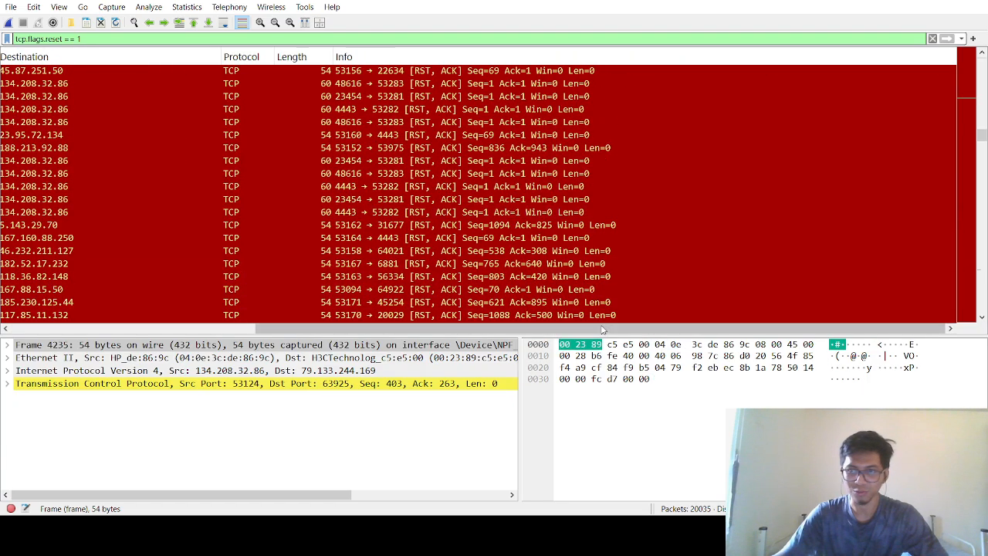
{"action": "scroll", "coordinate": [679, 330], "scroll_direction": "down", "scroll_amount": 10}
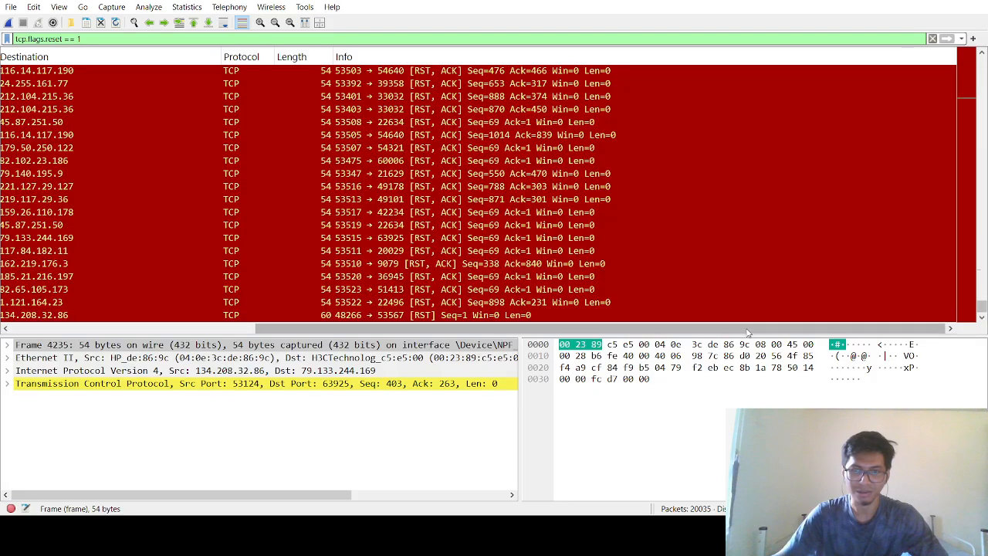
{"action": "scroll", "coordinate": [747, 331], "scroll_direction": "left", "scroll_amount": 5}
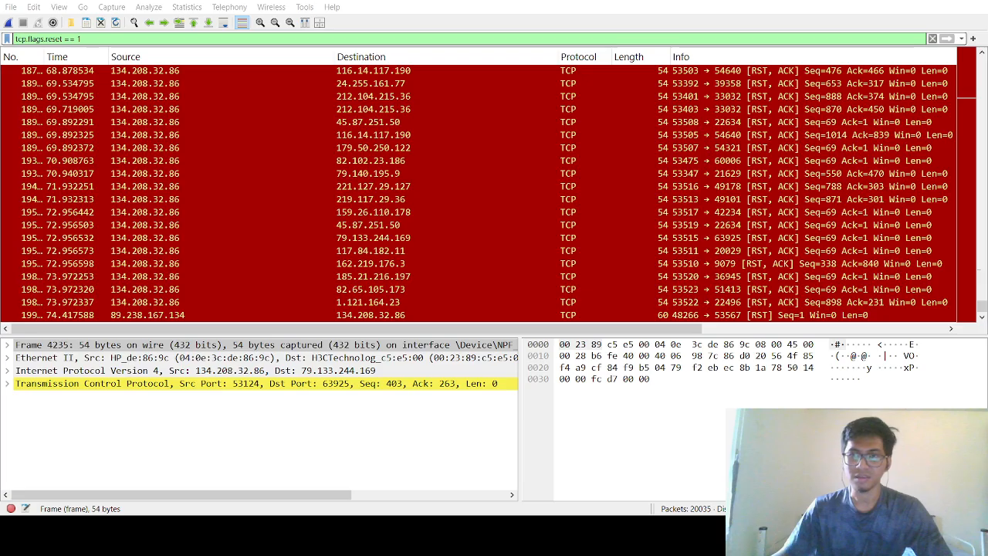
Replace the reset filter with !(arp or stp or lldp or cdp) to exclude those protocols
{"action": "left_click_drag", "start_coordinate": [87, 40], "coordinate": [1, 43]}
{"action": "type", "text": "!(arp or stp or lldp or cdp)"}
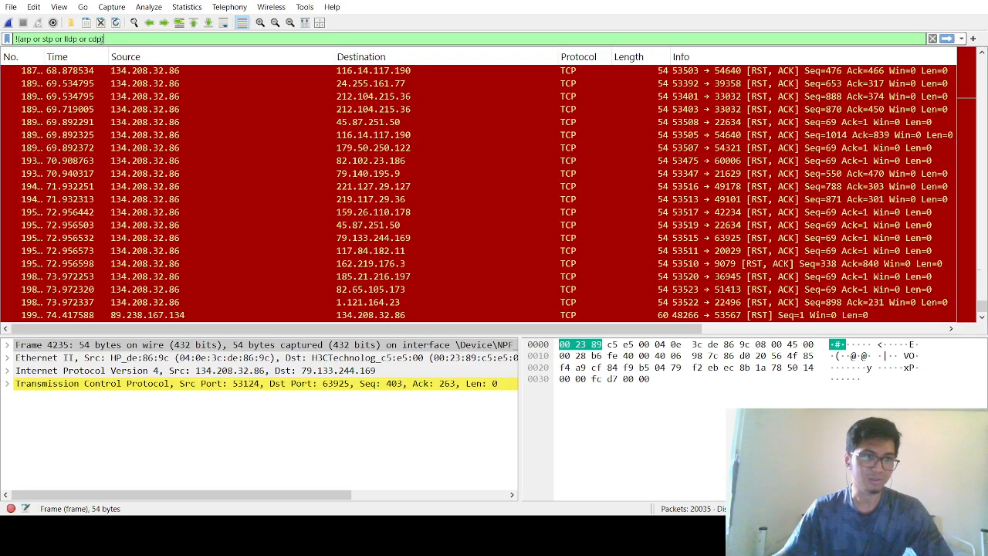
{"action": "key", "text": "Return"}
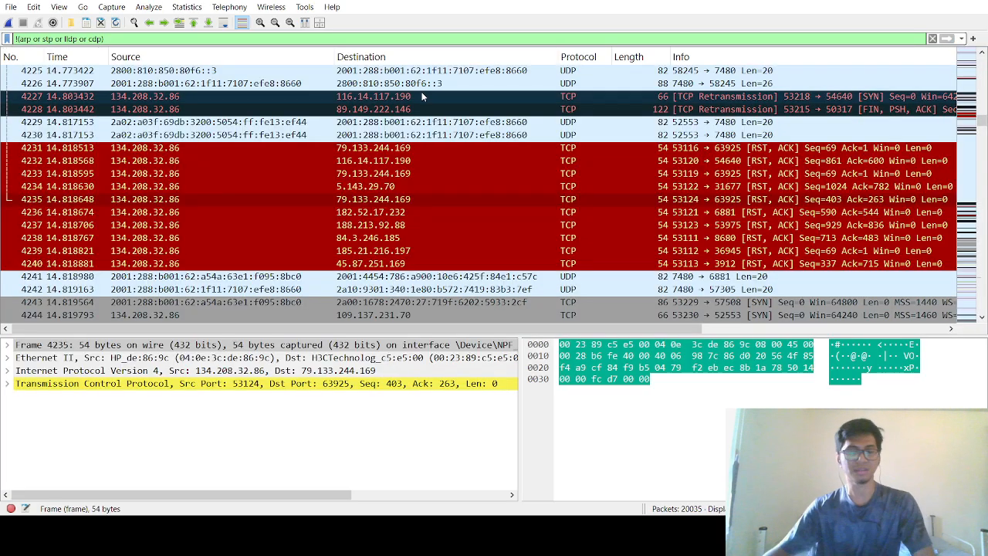
Examine the packets listed without ARP, STP, LLDP and CDP from the start to the end of the capture, checking their protocols
{"action": "scroll", "coordinate": [465, 196], "scroll_direction": "down", "scroll_amount": 5}
{"action": "scroll", "coordinate": [485, 211], "scroll_direction": "down", "scroll_amount": 2}
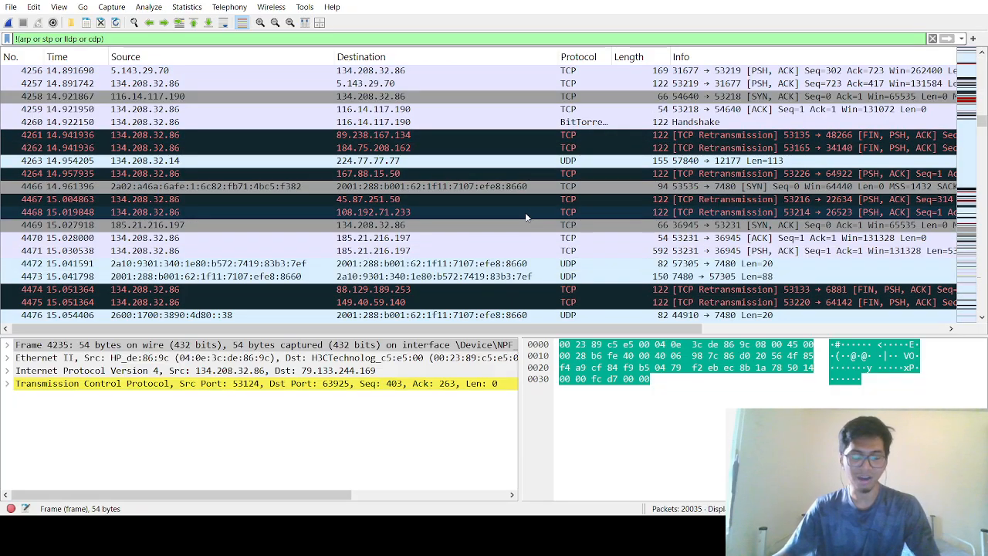
{"action": "scroll", "coordinate": [538, 236], "scroll_direction": "down", "scroll_amount": 15}
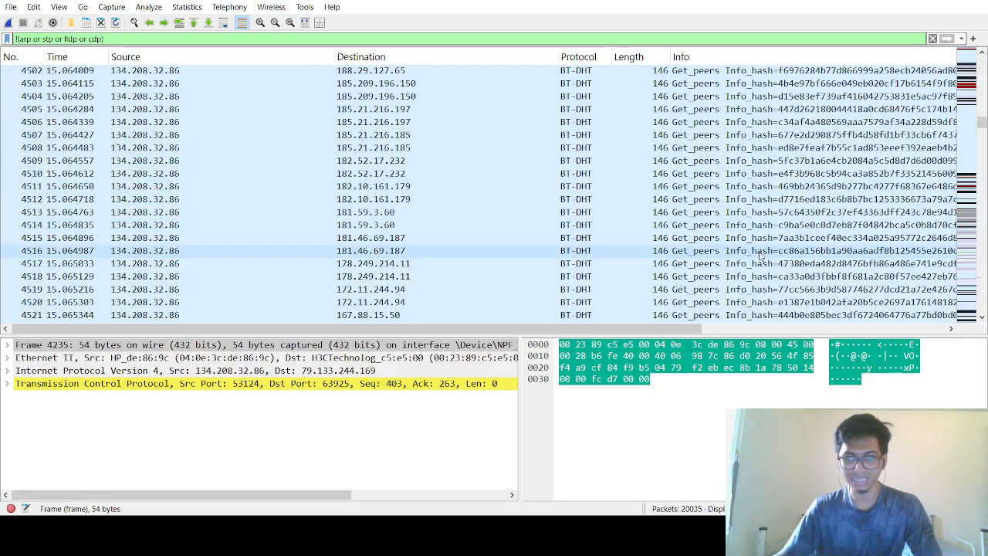
{"action": "left_click_drag", "start_coordinate": [980, 122], "coordinate": [981, 64]}
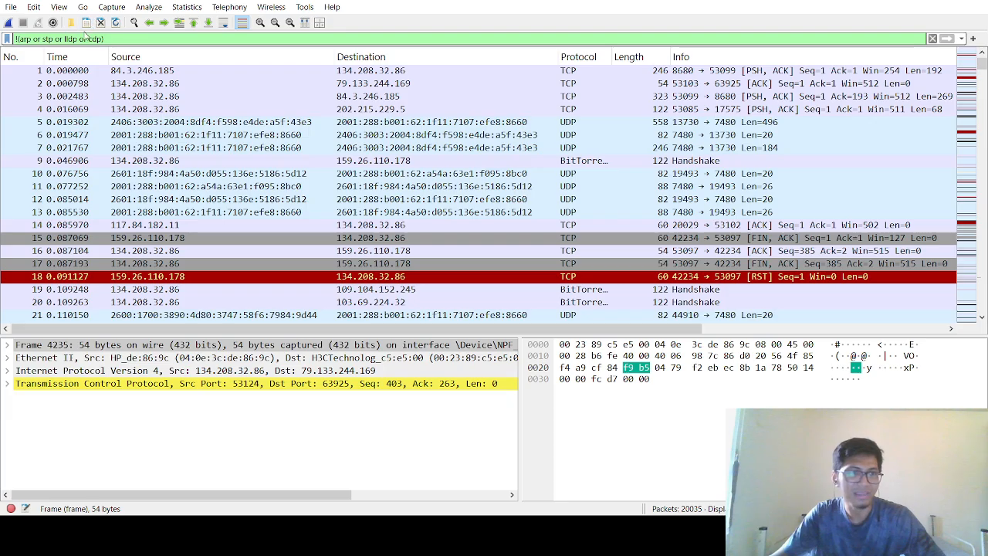
{"action": "left_click_drag", "start_coordinate": [17, 38], "coordinate": [120, 38]}
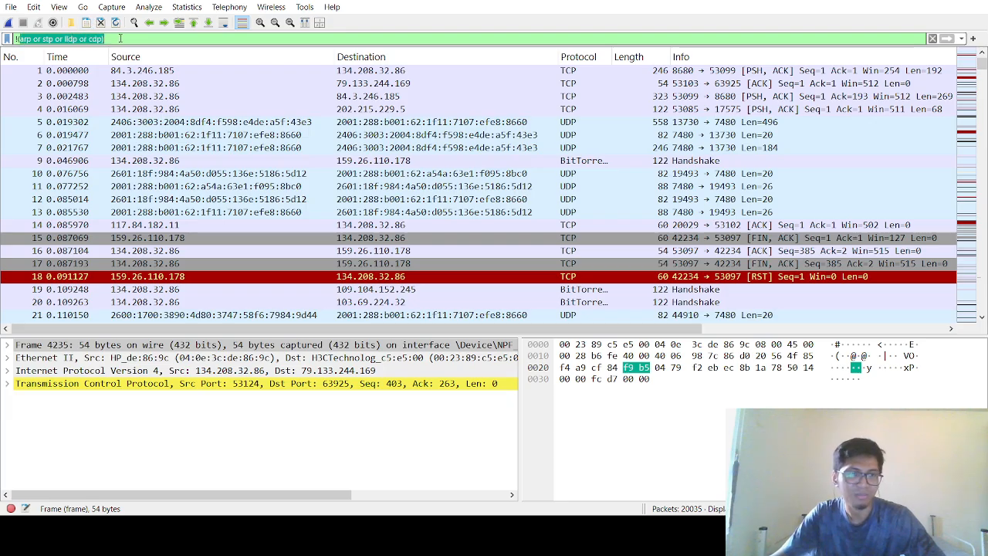
{"action": "left_click", "coordinate": [121, 37]}
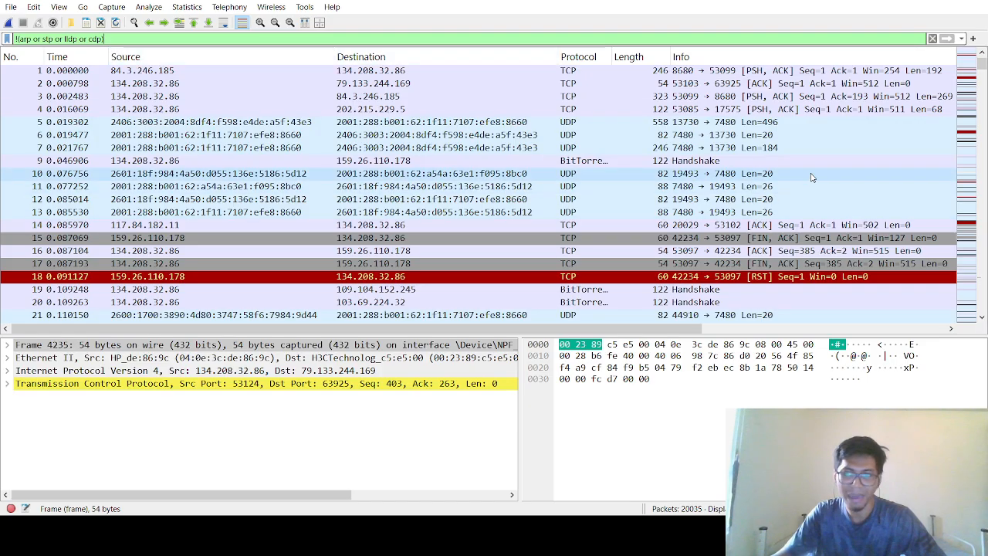
{"action": "scroll", "coordinate": [684, 250], "scroll_direction": "down", "scroll_amount": 13}
{"action": "scroll", "coordinate": [685, 251], "scroll_direction": "down", "scroll_amount": 7}
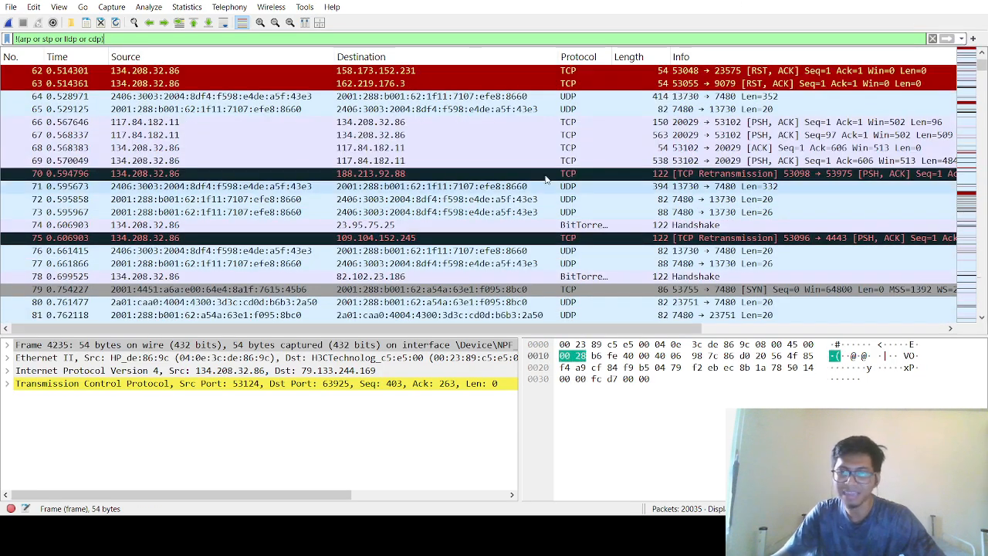
{"action": "scroll", "coordinate": [670, 235], "scroll_direction": "down", "scroll_amount": 19}
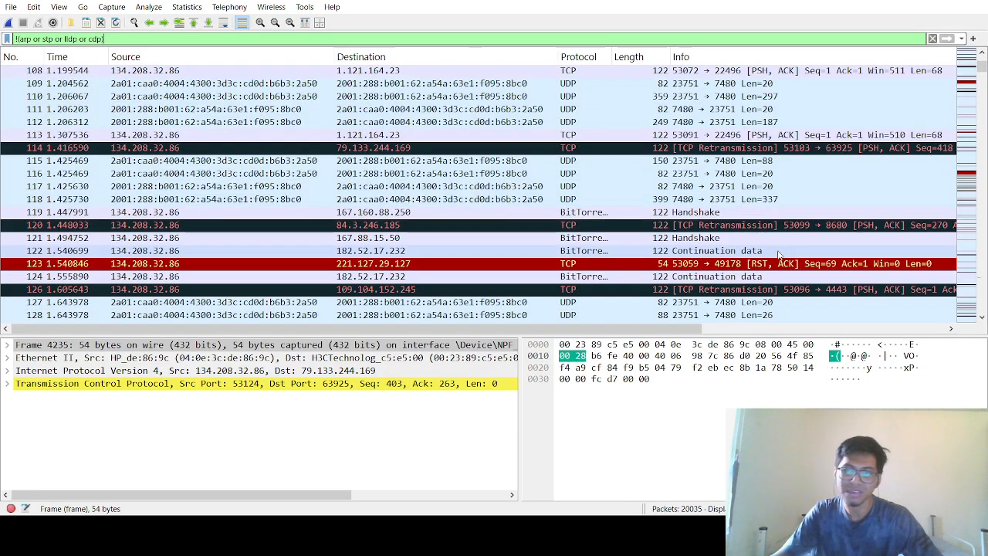
{"action": "scroll", "coordinate": [668, 237], "scroll_direction": "down", "scroll_amount": 7}
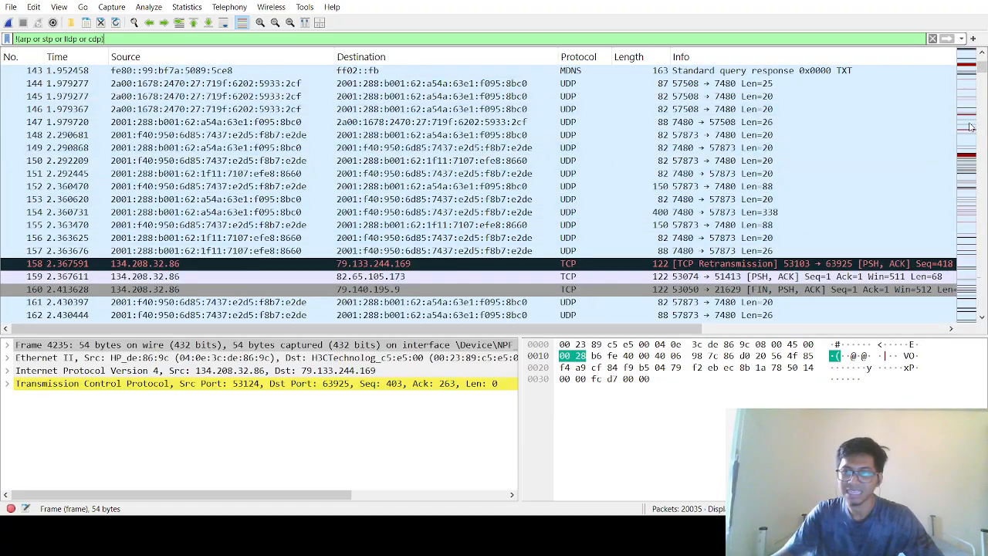
{"action": "left_click_drag", "start_coordinate": [982, 67], "coordinate": [982, 306]}
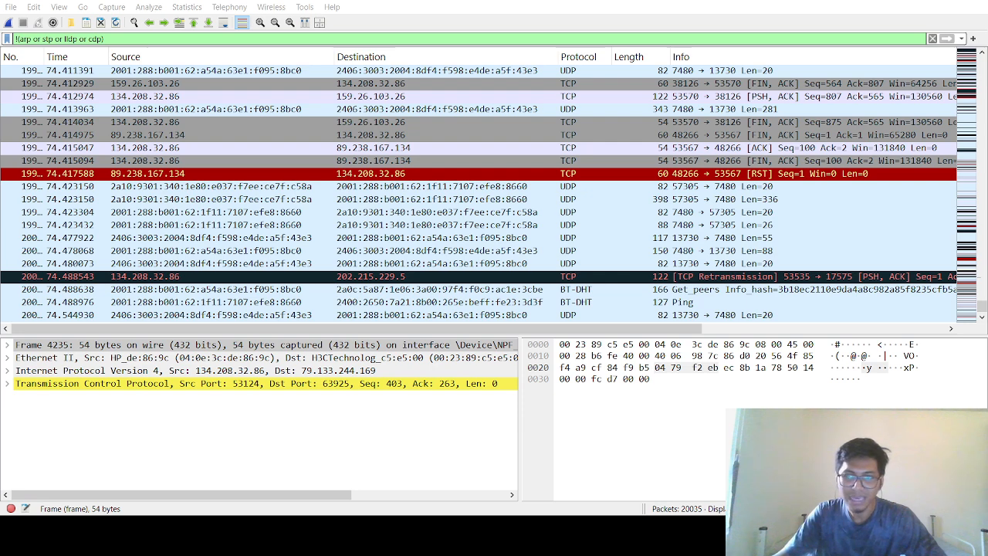
Replace the exclusion filter with tcp.analysis.flags to list packets flagged by TCP analysis
{"action": "left_click", "coordinate": [111, 39]}
{"action": "key", "text": "ctrl+a"}
{"action": "type", "text": "tcp.analysis.flags"}
{"action": "key", "text": "Return"}
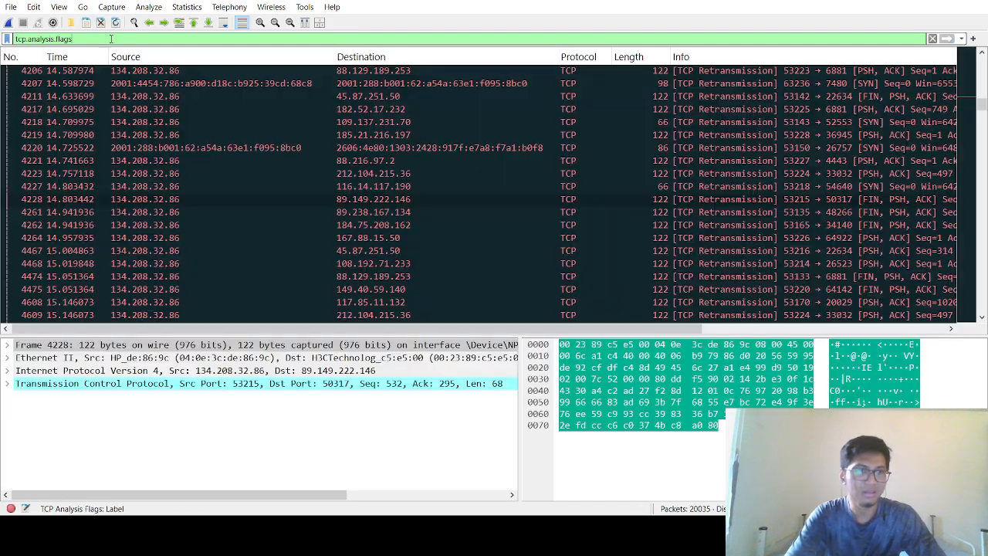
Examine the packets flagged by TCP analysis from the start to the end of the capture, such as retransmissions and reused port numbers
{"action": "scroll", "coordinate": [716, 217], "scroll_direction": "down", "scroll_amount": 6}
{"action": "left_click_drag", "start_coordinate": [981, 112], "coordinate": [983, 68]}
{"action": "scroll", "coordinate": [758, 153], "scroll_direction": "down", "scroll_amount": 20}
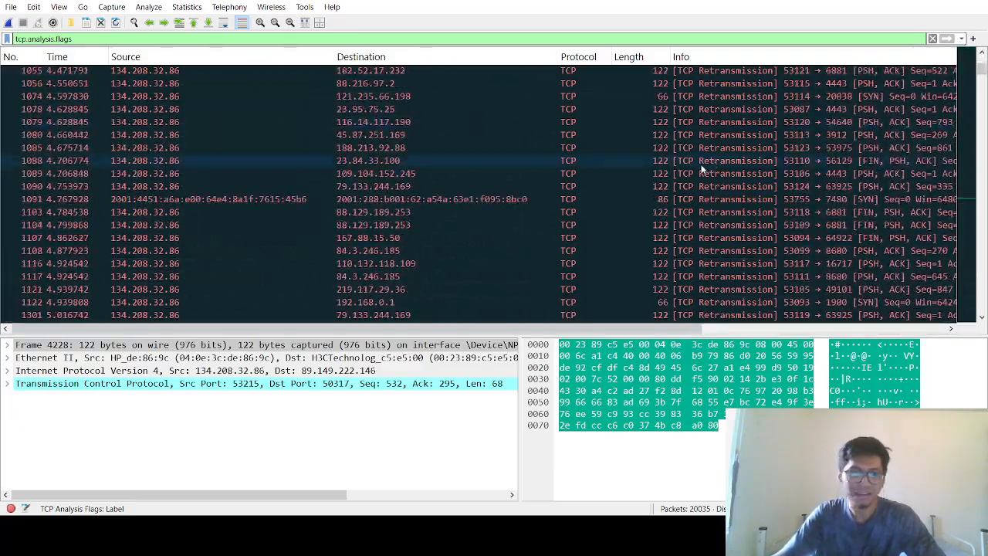
{"action": "scroll", "coordinate": [706, 176], "scroll_direction": "down", "scroll_amount": 15}
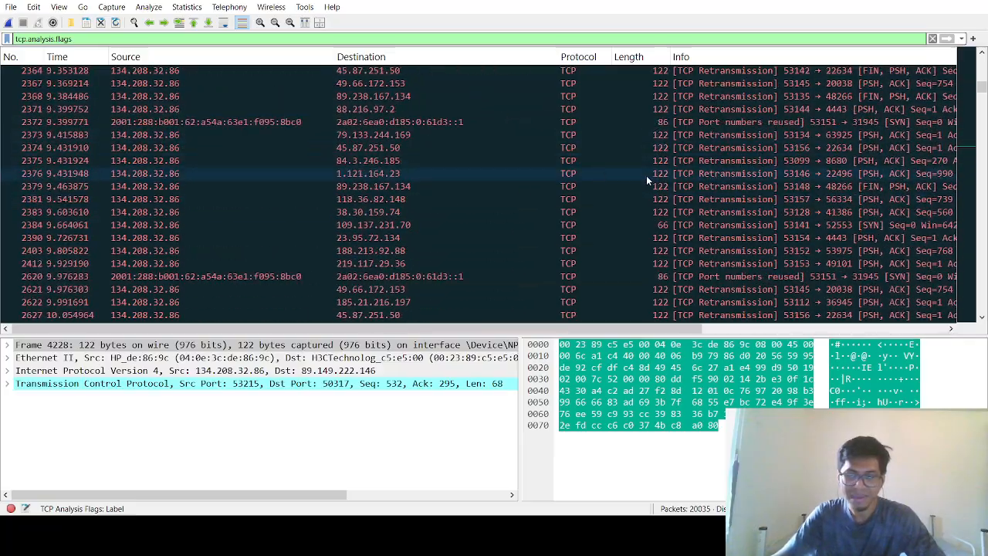
{"action": "left_click_drag", "start_coordinate": [982, 93], "coordinate": [982, 222]}
{"action": "scroll", "coordinate": [563, 201], "scroll_direction": "down", "scroll_amount": 20}
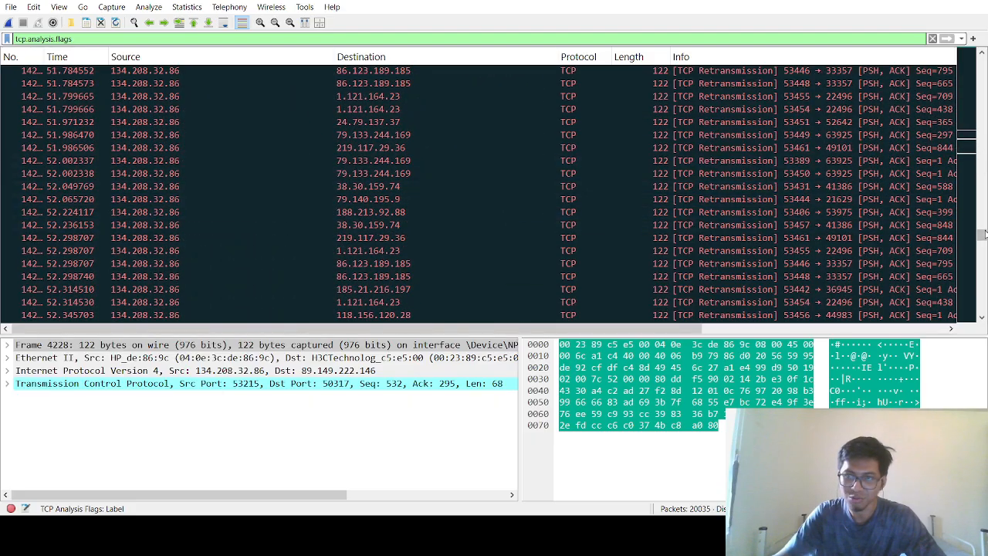
{"action": "left_click_drag", "start_coordinate": [982, 233], "coordinate": [982, 309]}
Follow the TCP stream of the retransmitted packet sent from 134.208.32.86 to 5.14.202.28
{"action": "left_click", "coordinate": [588, 250]}
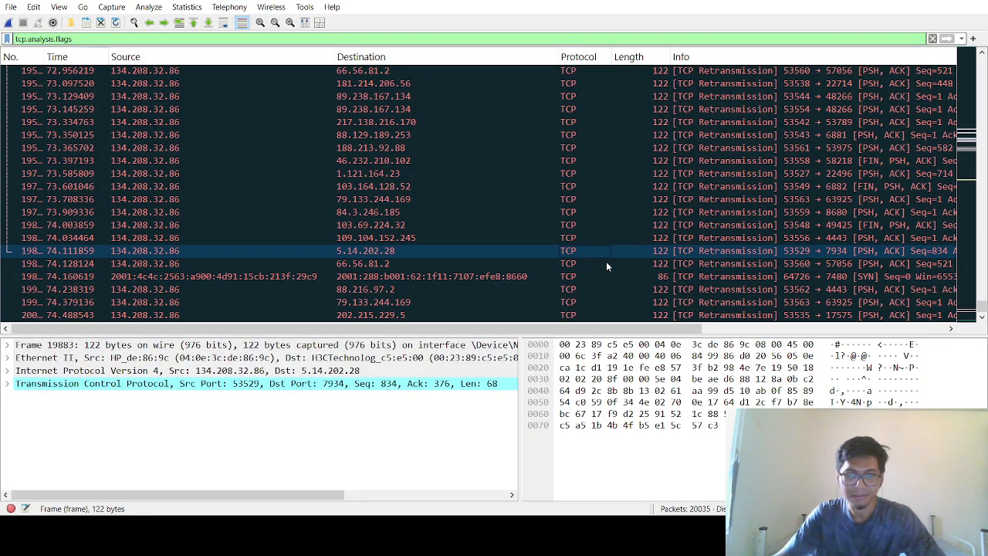
{"action": "key", "text": "ctrl+alt+shift+t"}
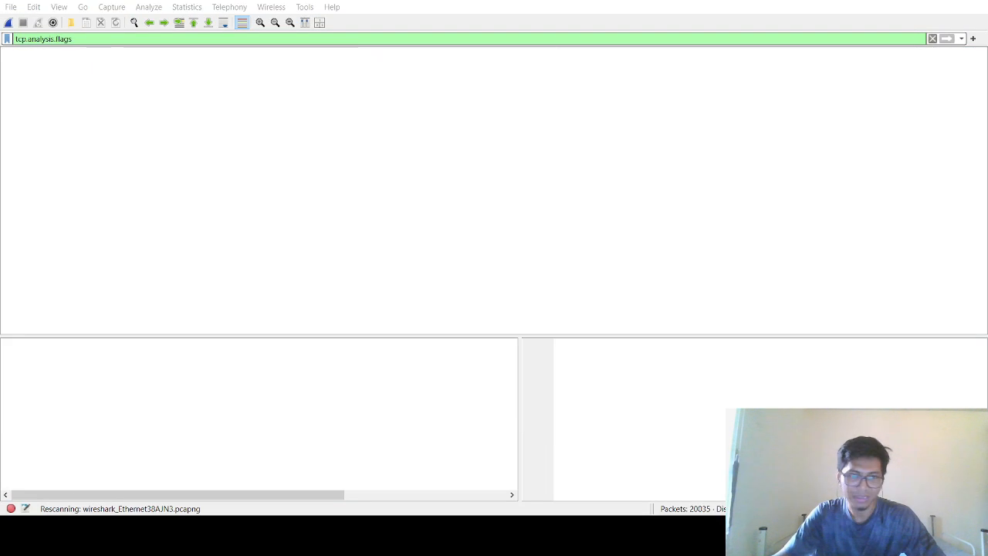
{"action": "left_click", "coordinate": [378, 224]}
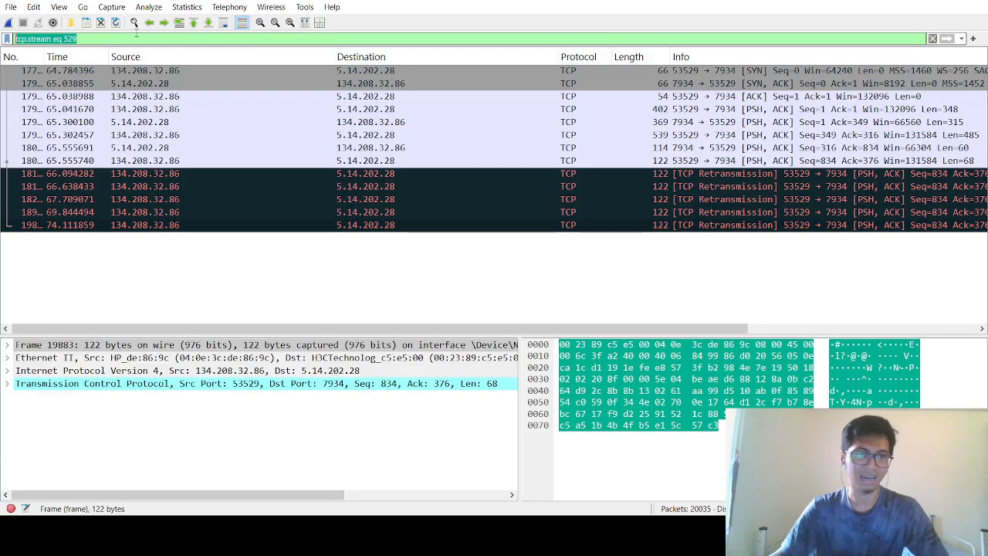
Clear the tcp.stream eq 529 filter and apply a dhcp filter to list only the DHCP packets
{"action": "key", "text": "ctrl+slash"}
{"action": "key", "text": "BackSpace"}
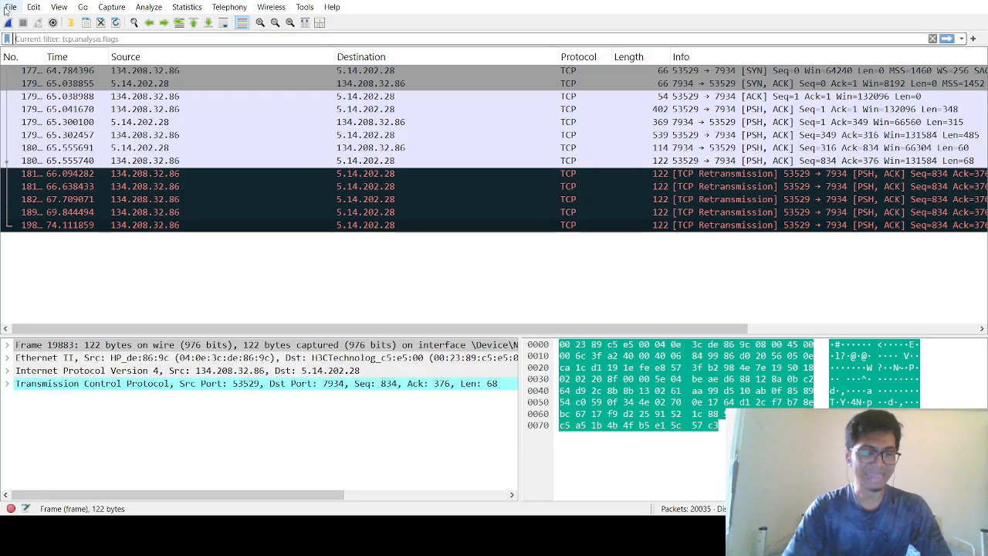
{"action": "key", "text": "Return"}
{"action": "left_click", "coordinate": [30, 84]}
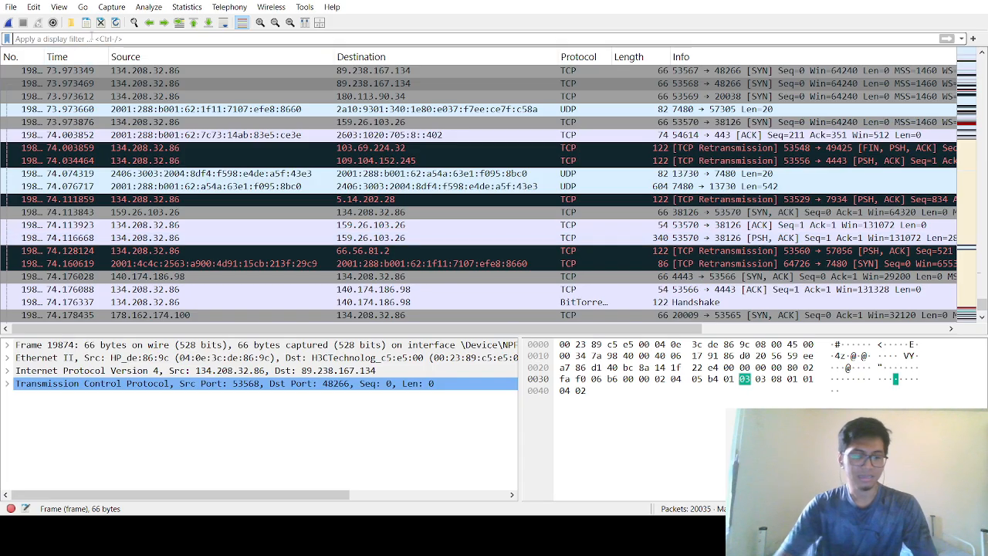
{"action": "type", "text": "dhcp"}
{"action": "key", "text": "Return"}
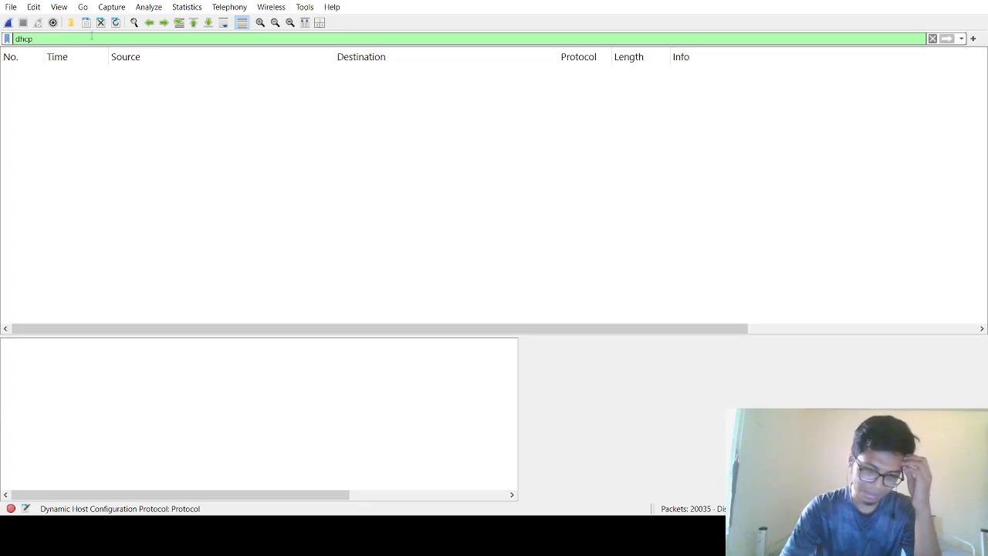
Clear the dhcp filter to list all packets and select the ARP broadcast in packet 8
{"action": "key", "text": "BackSpace"}
{"action": "key", "text": "BackSpace"}
{"action": "key", "text": "BackSpace"}
{"action": "key", "text": "BackSpace"}
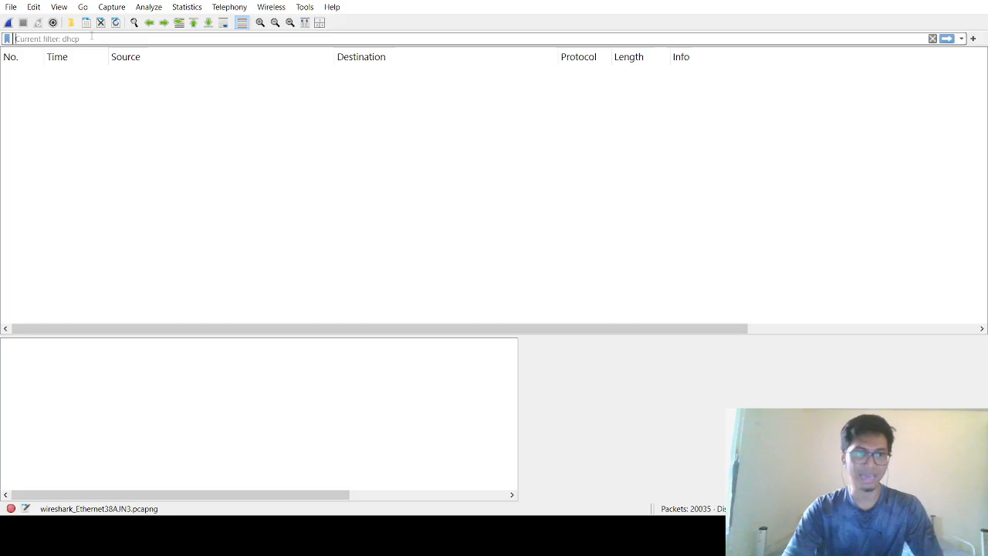
{"action": "key", "text": "Return"}
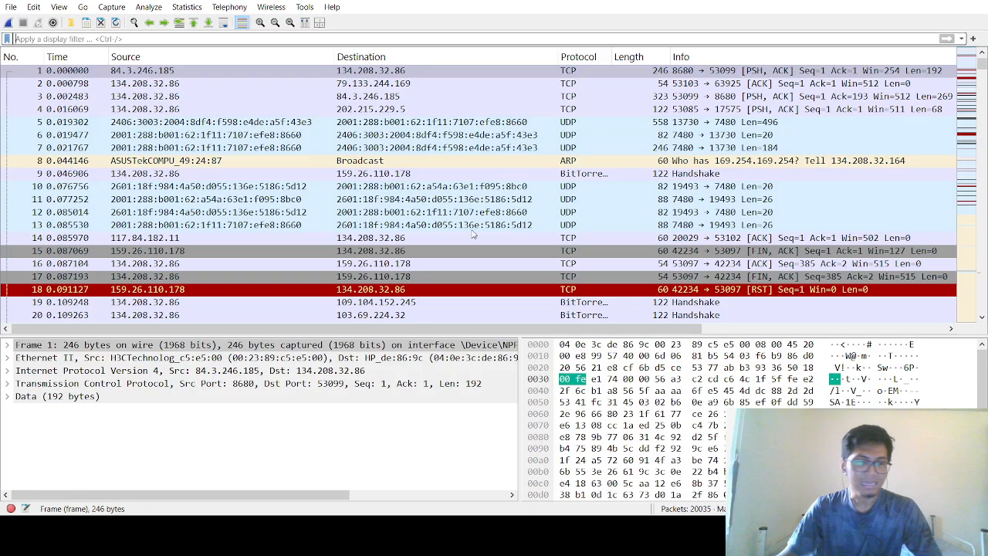
{"action": "left_click", "coordinate": [358, 163]}
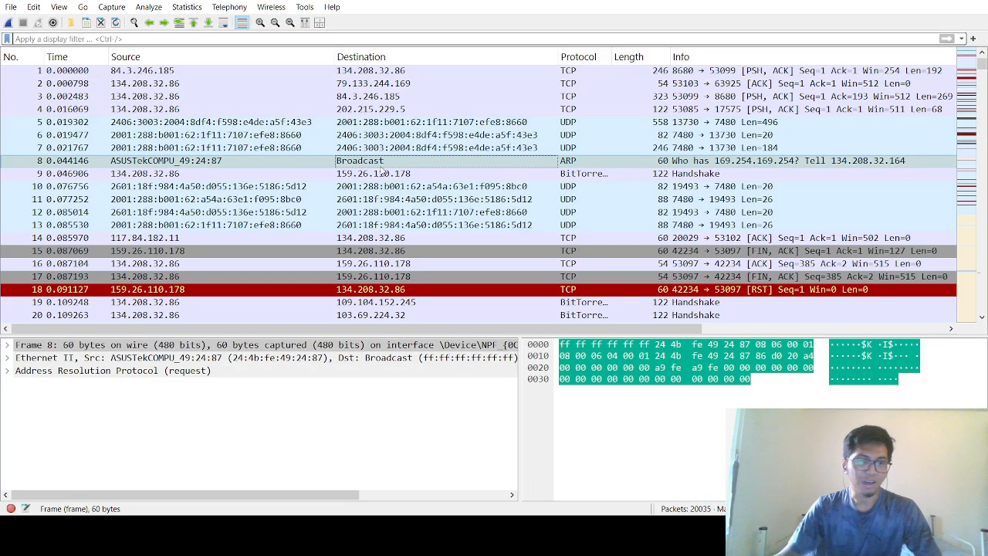